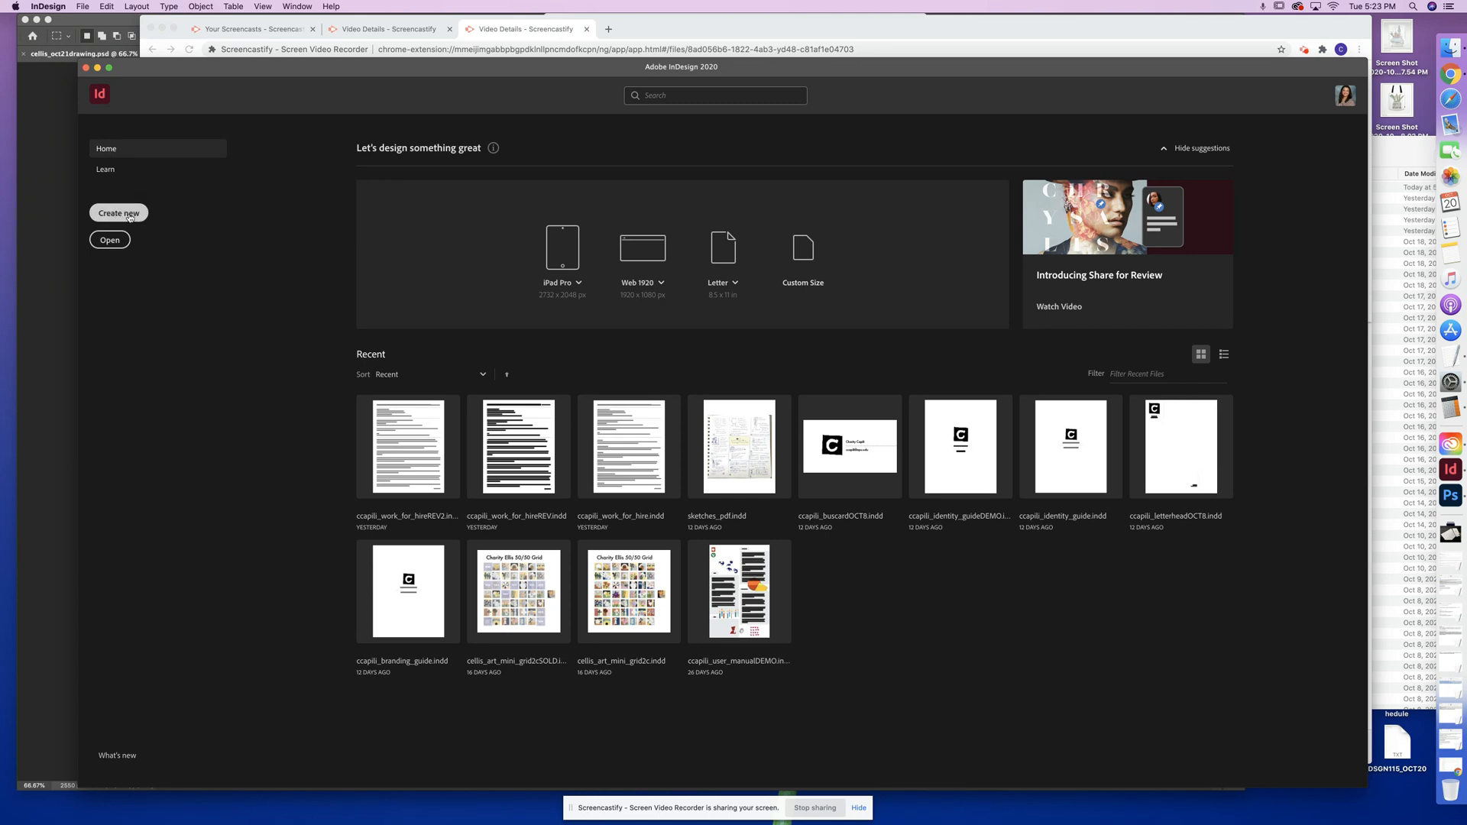
- Start a new Letter print document in inches, with landscape orientation and facing pages turned off
click(131, 217)
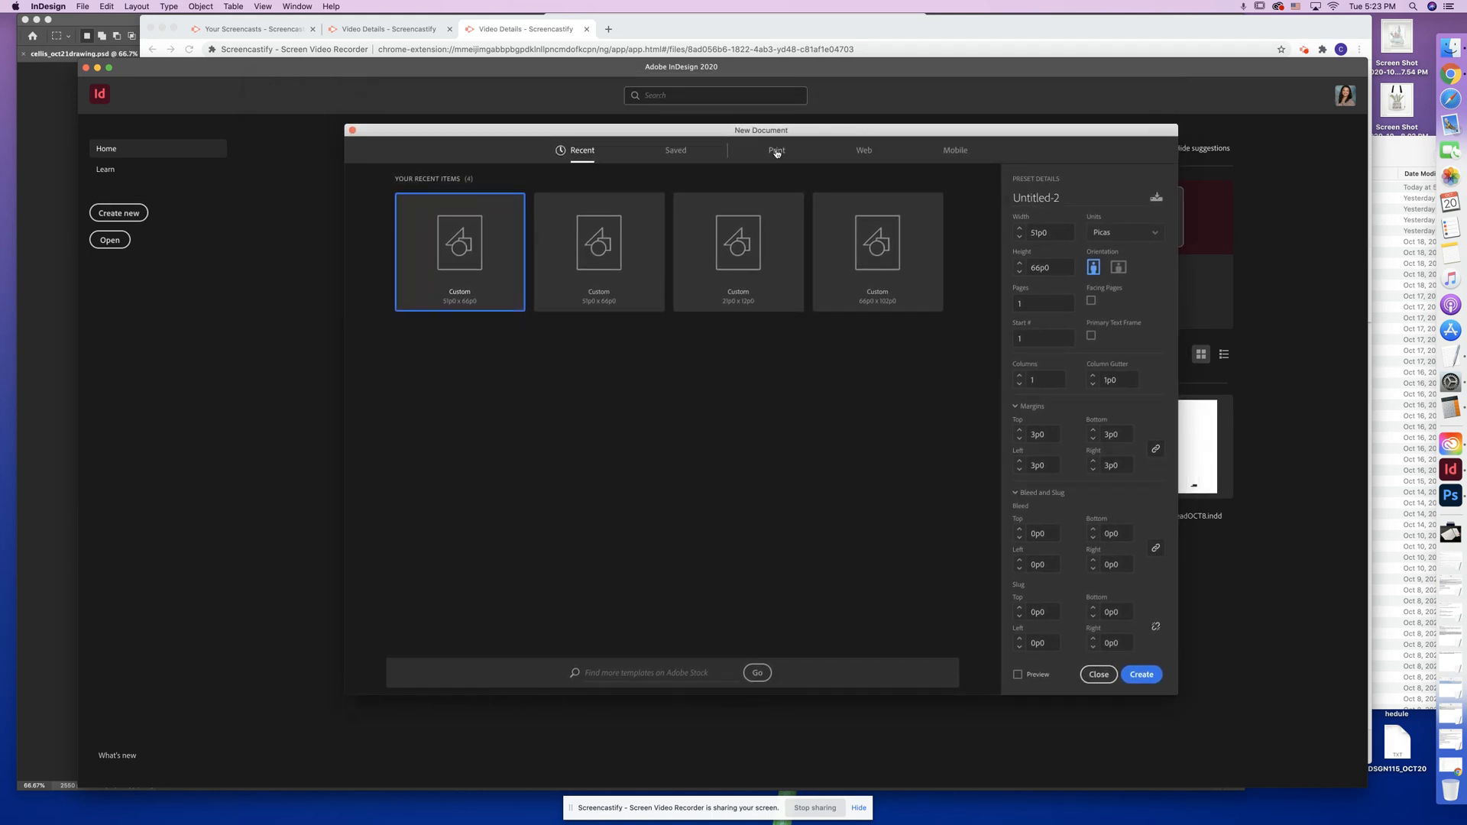
click(777, 151)
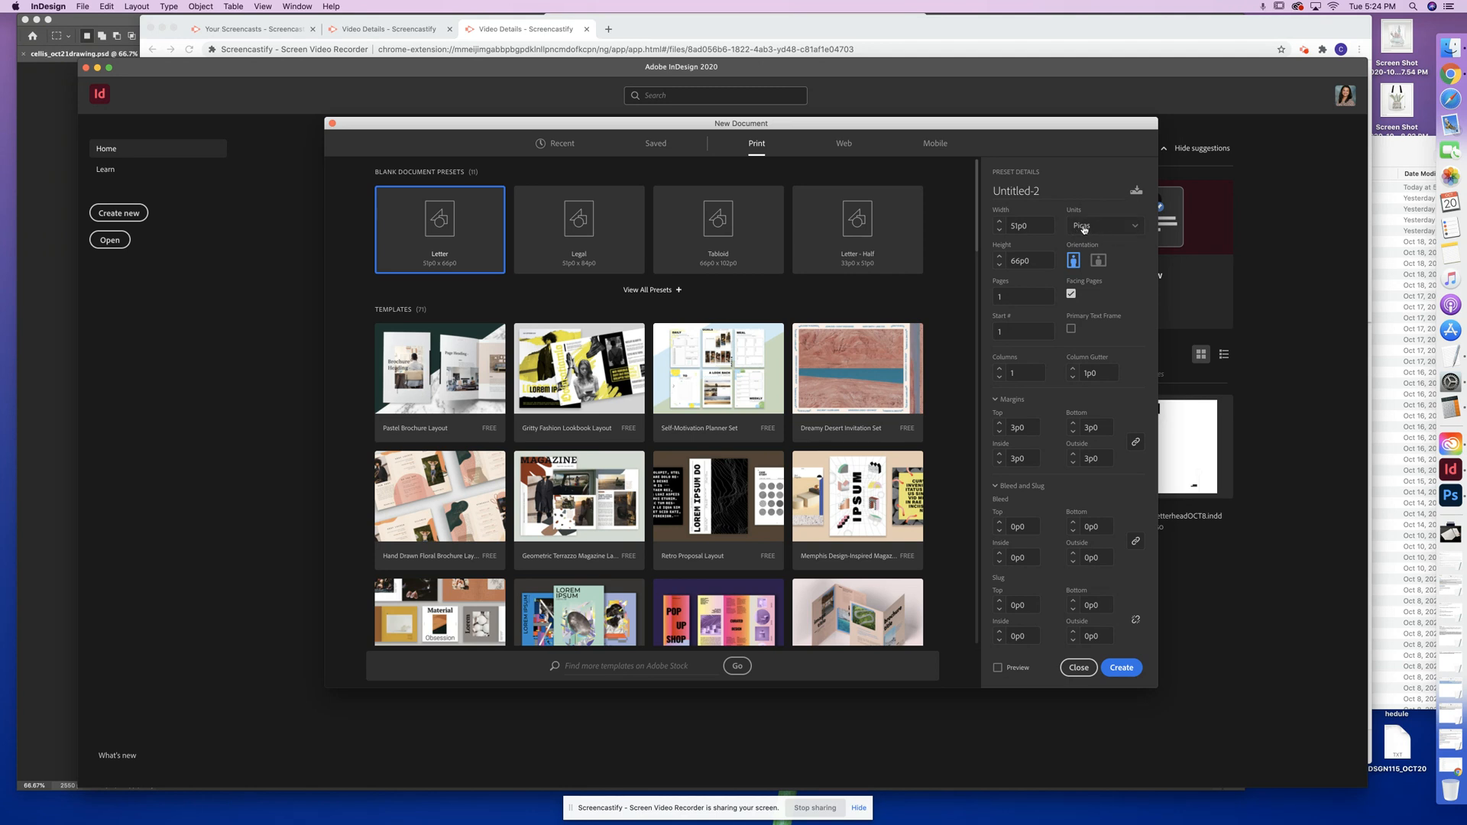
click(1083, 230)
click(1090, 288)
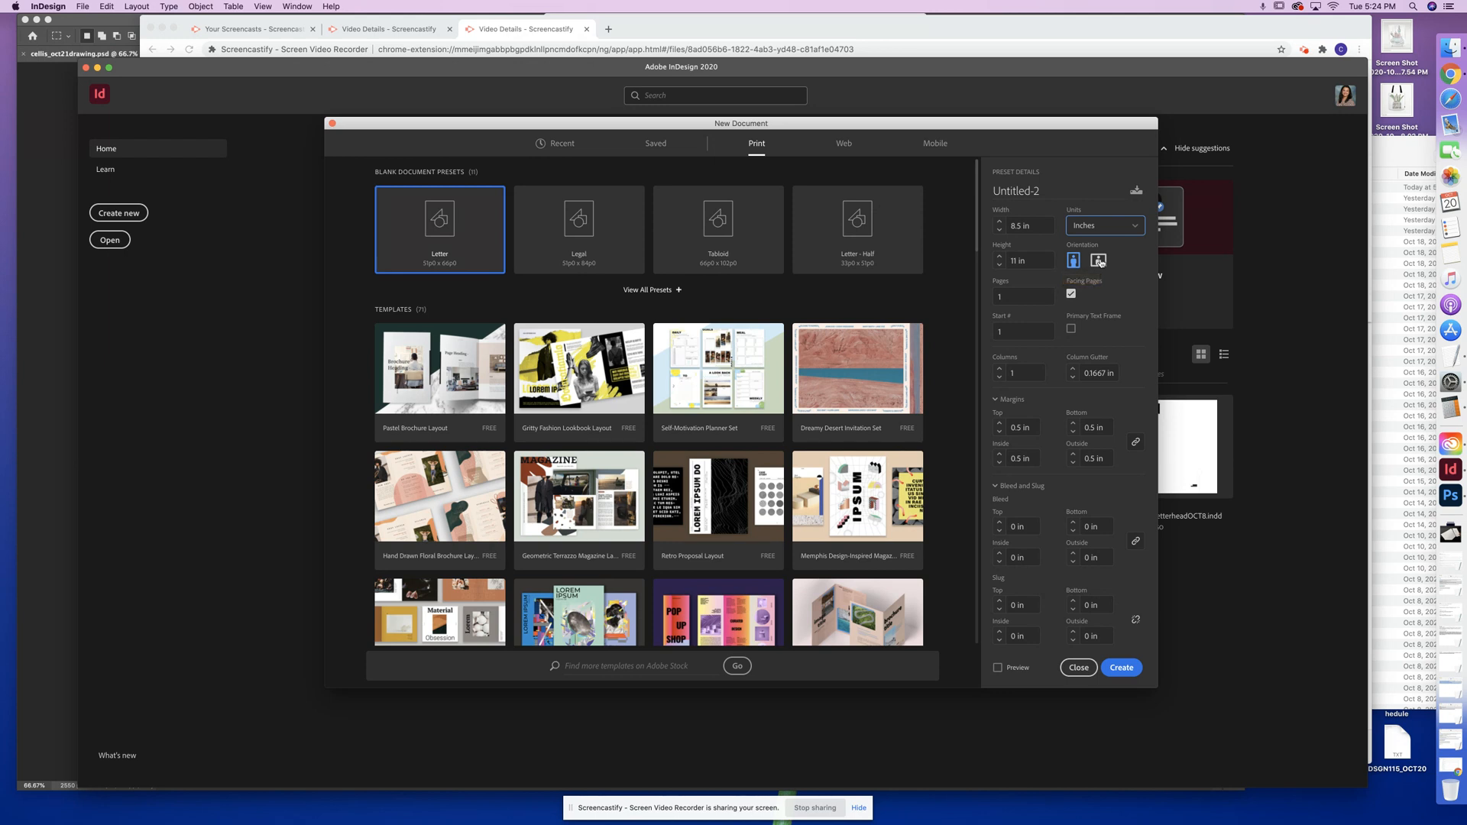
click(1101, 263)
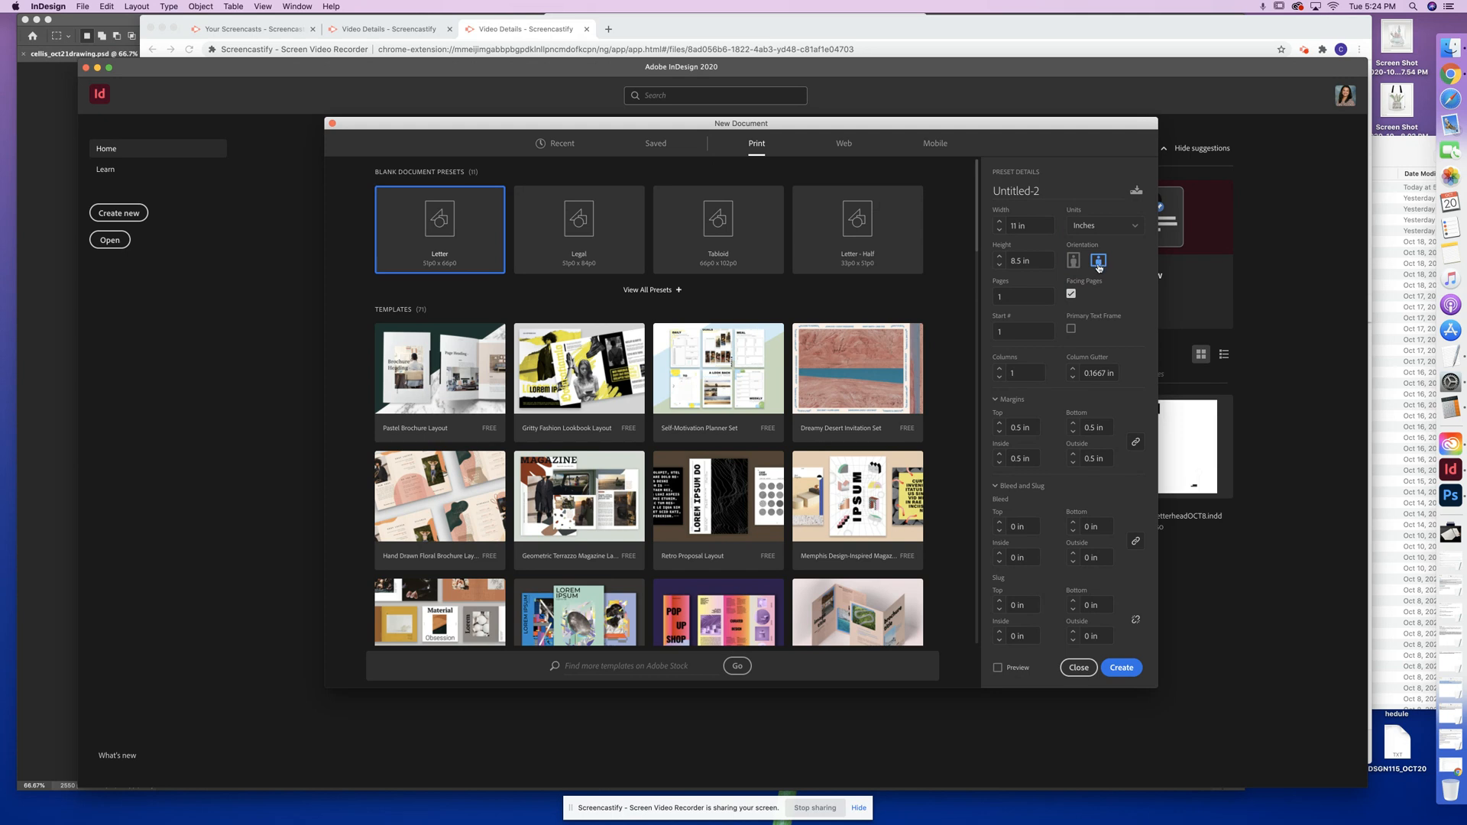
click(1072, 295)
- Give the new document three columns and 0.25 in margins on all sides, and create it
click(1003, 427)
key(BackSpace)
text(.25)
click(1045, 449)
click(1126, 670)
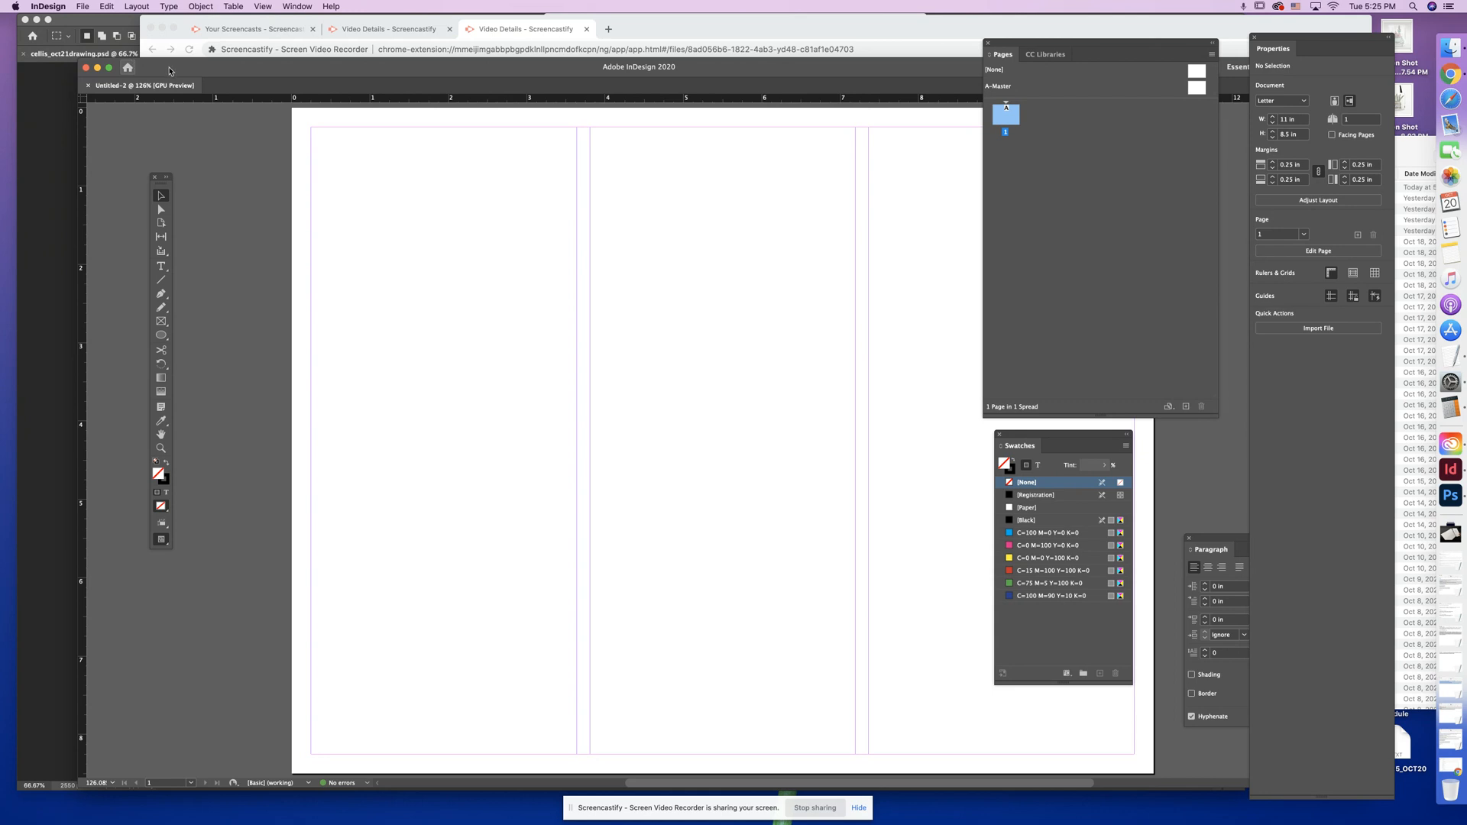
- Shift the document window up and place the Swatches and Pages panels one above the other beside the page, making the Pages panel smaller
drag(165, 67, 131, 35)
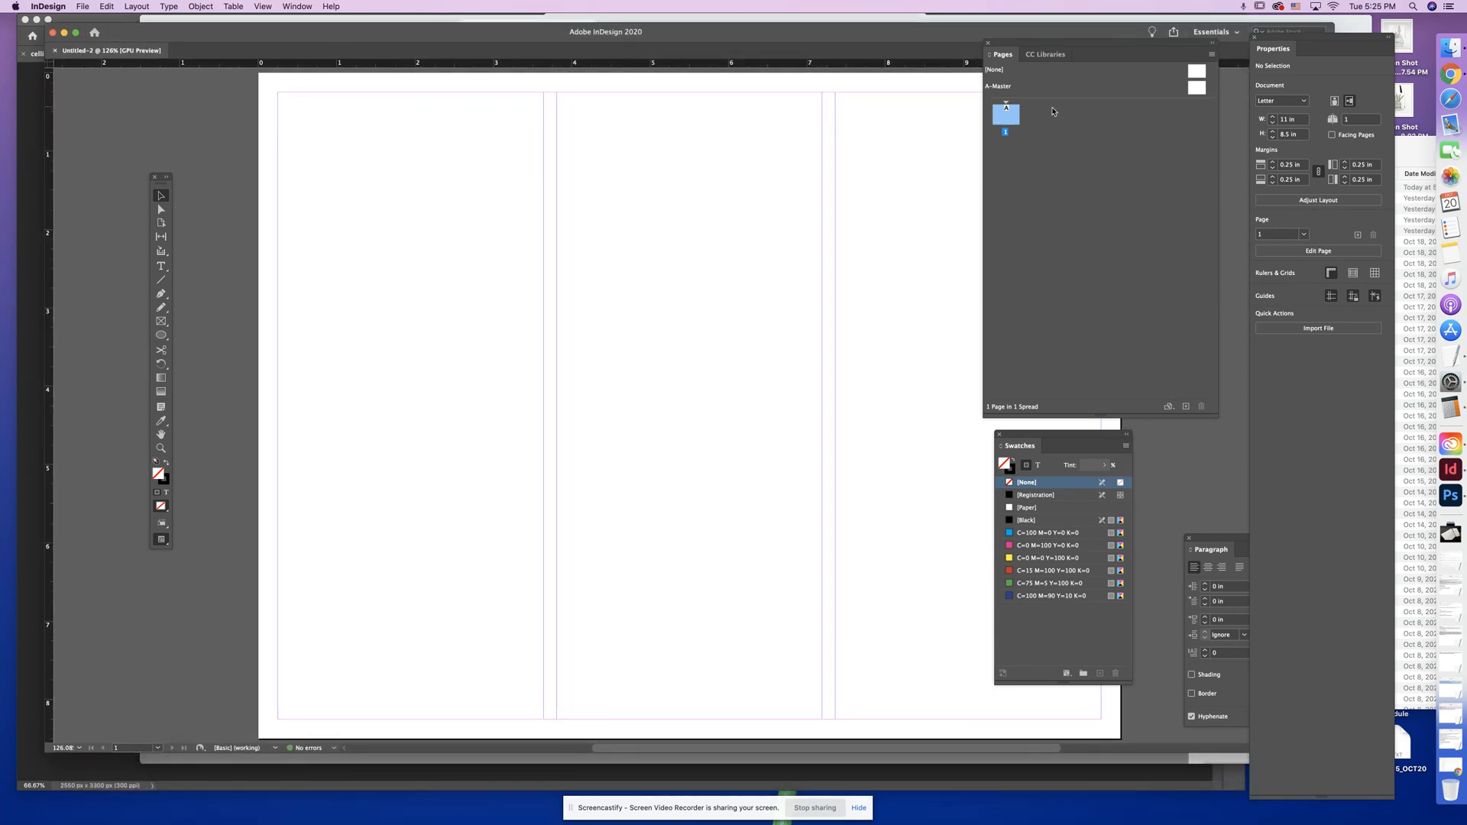
drag(1058, 44, 1297, 375)
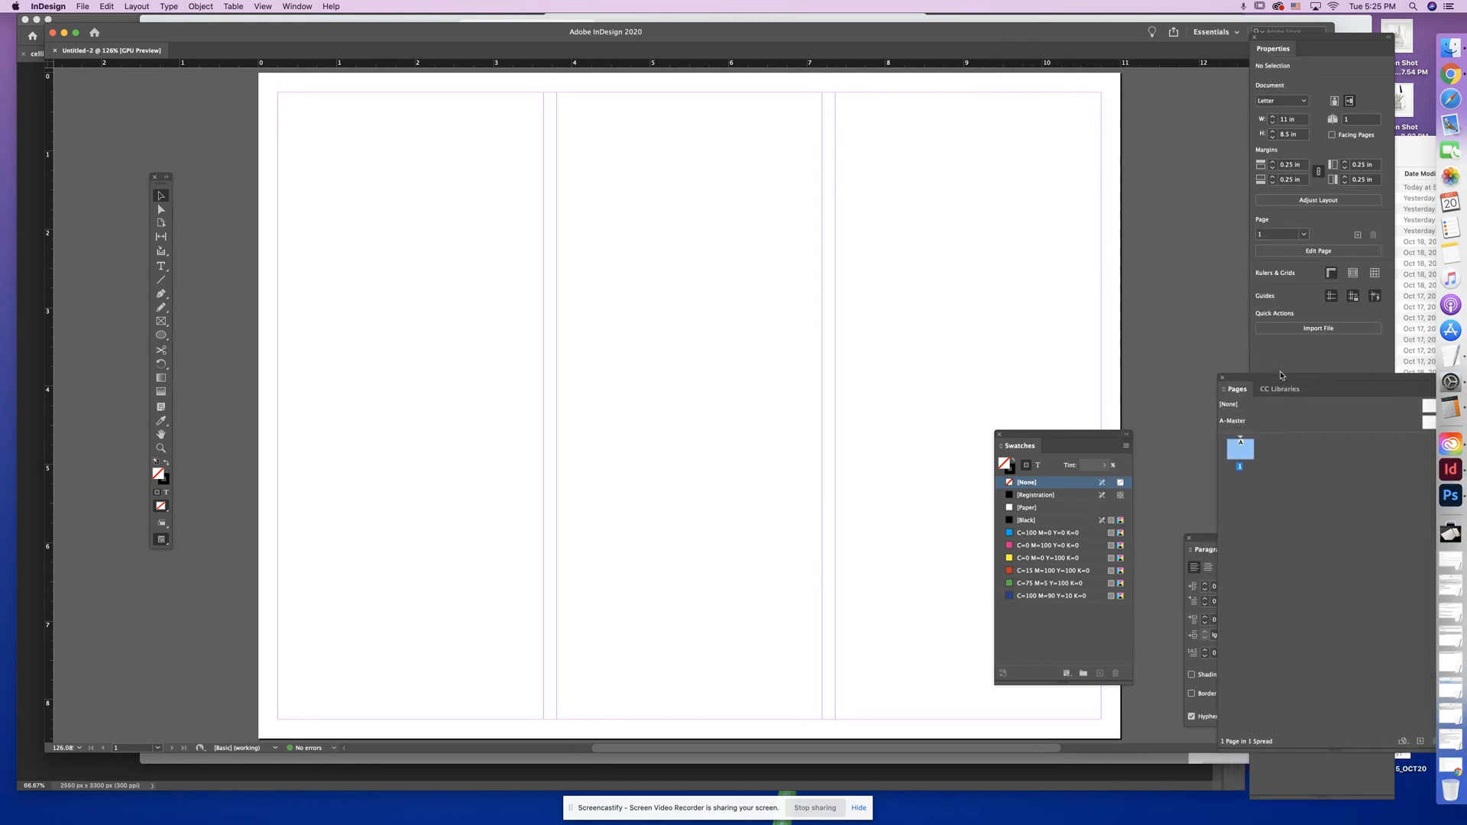
drag(1035, 443, 1168, 97)
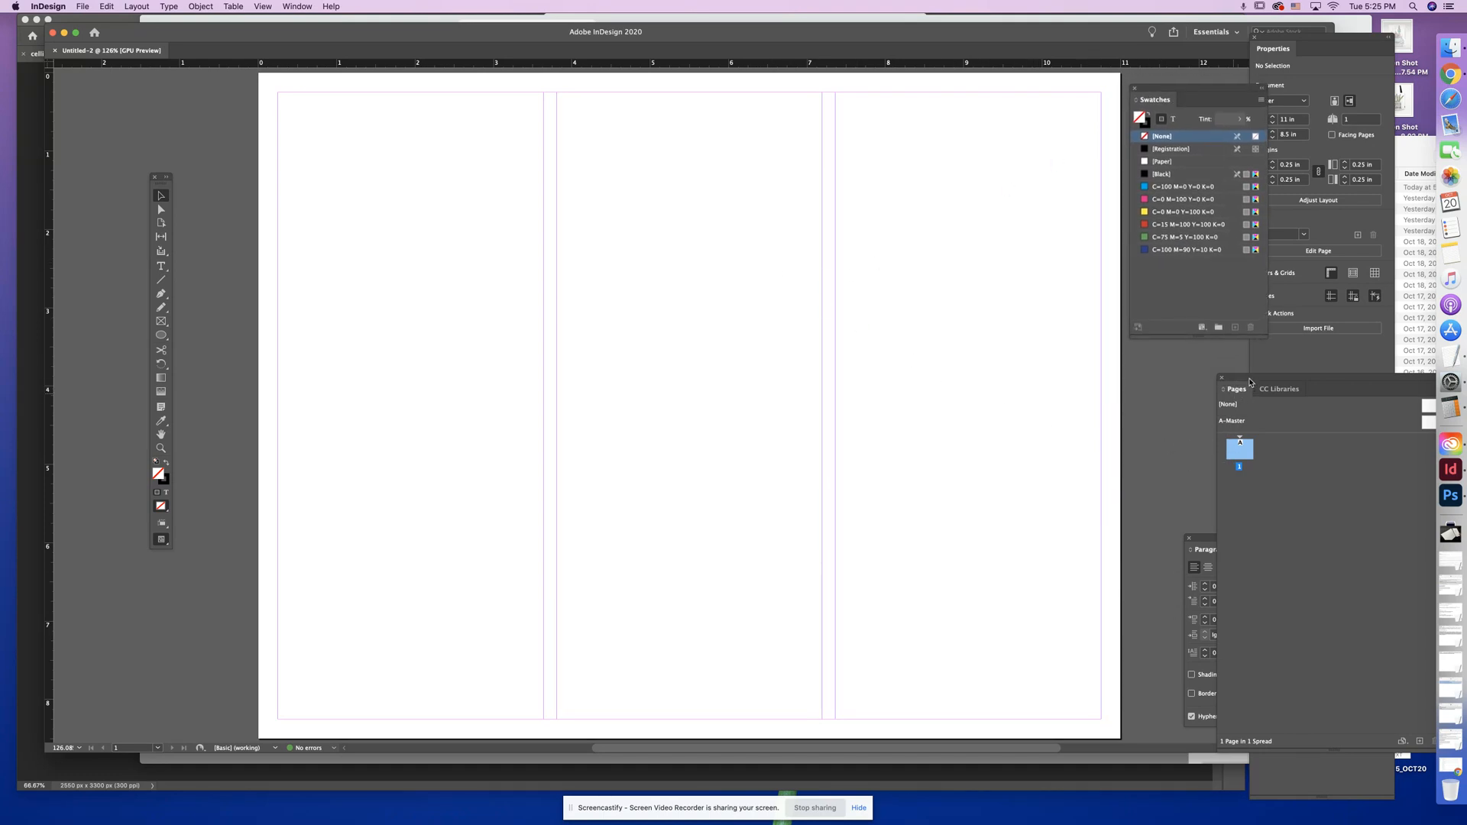
drag(1250, 383, 1072, 375)
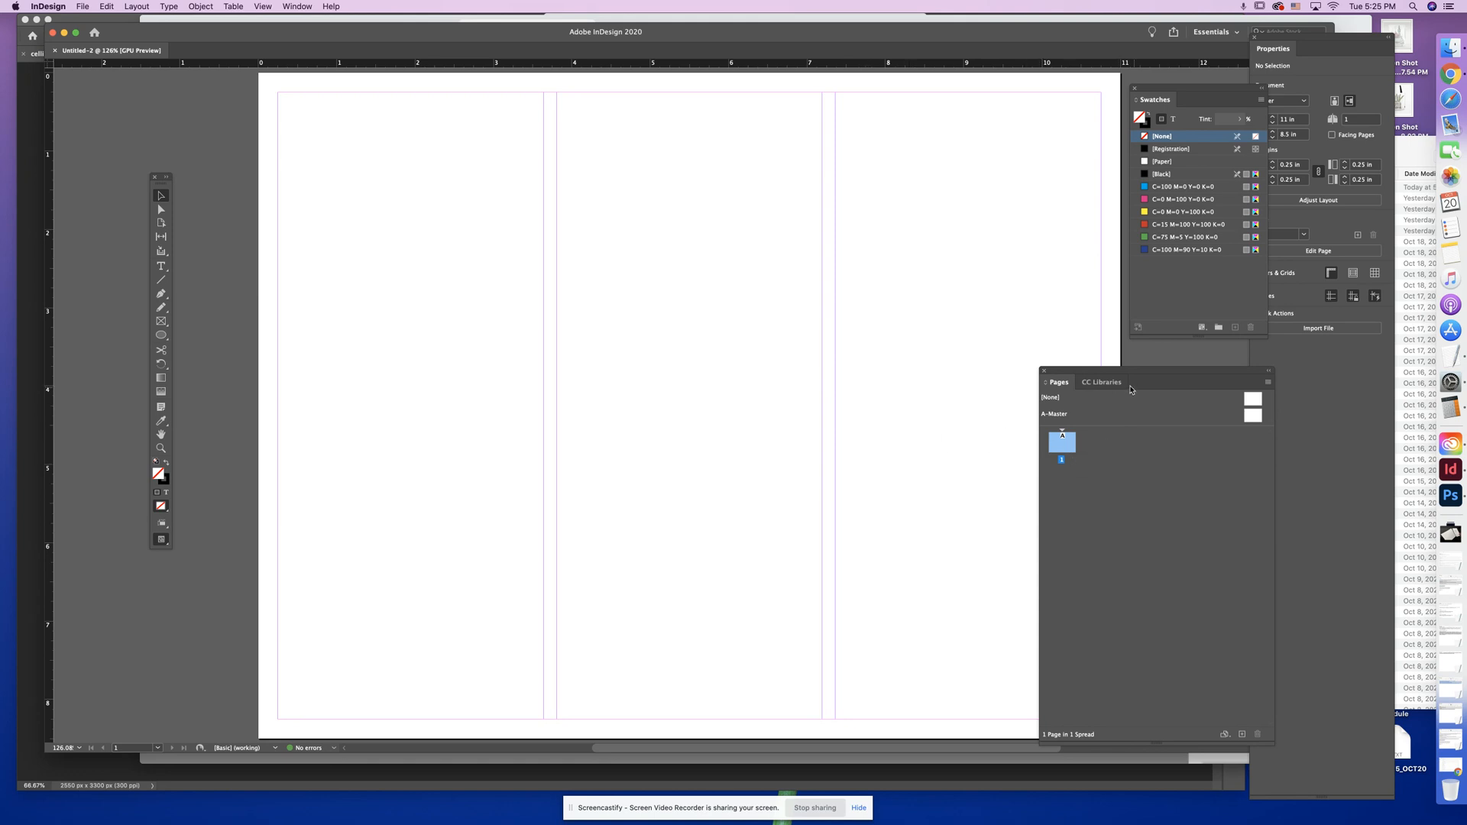
drag(1104, 372, 1194, 356)
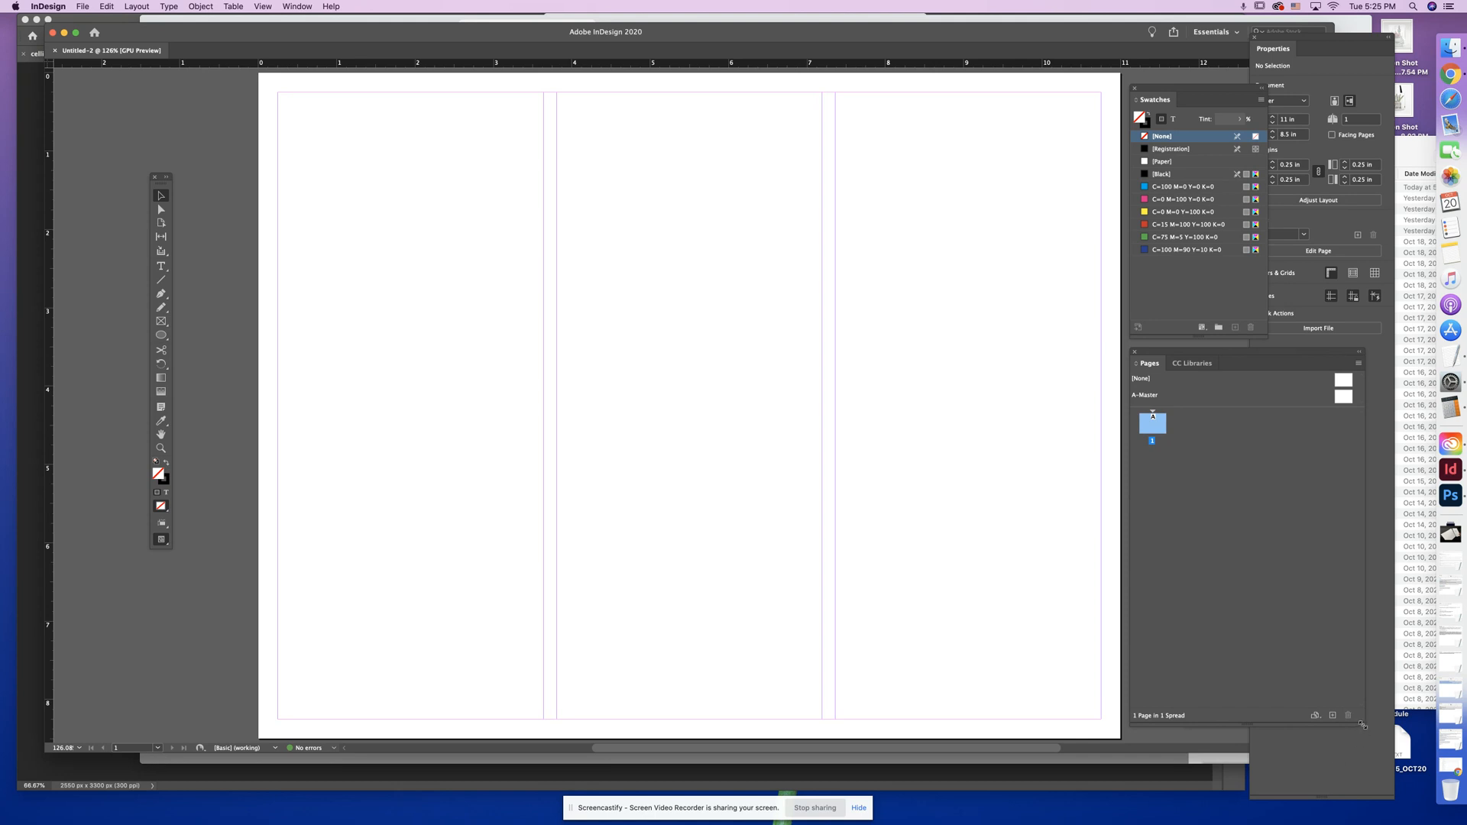
mouse_move(1363, 725)
mouse_down()
mouse_move(1342, 629)
mouse_move(1338, 659)
mouse_up()
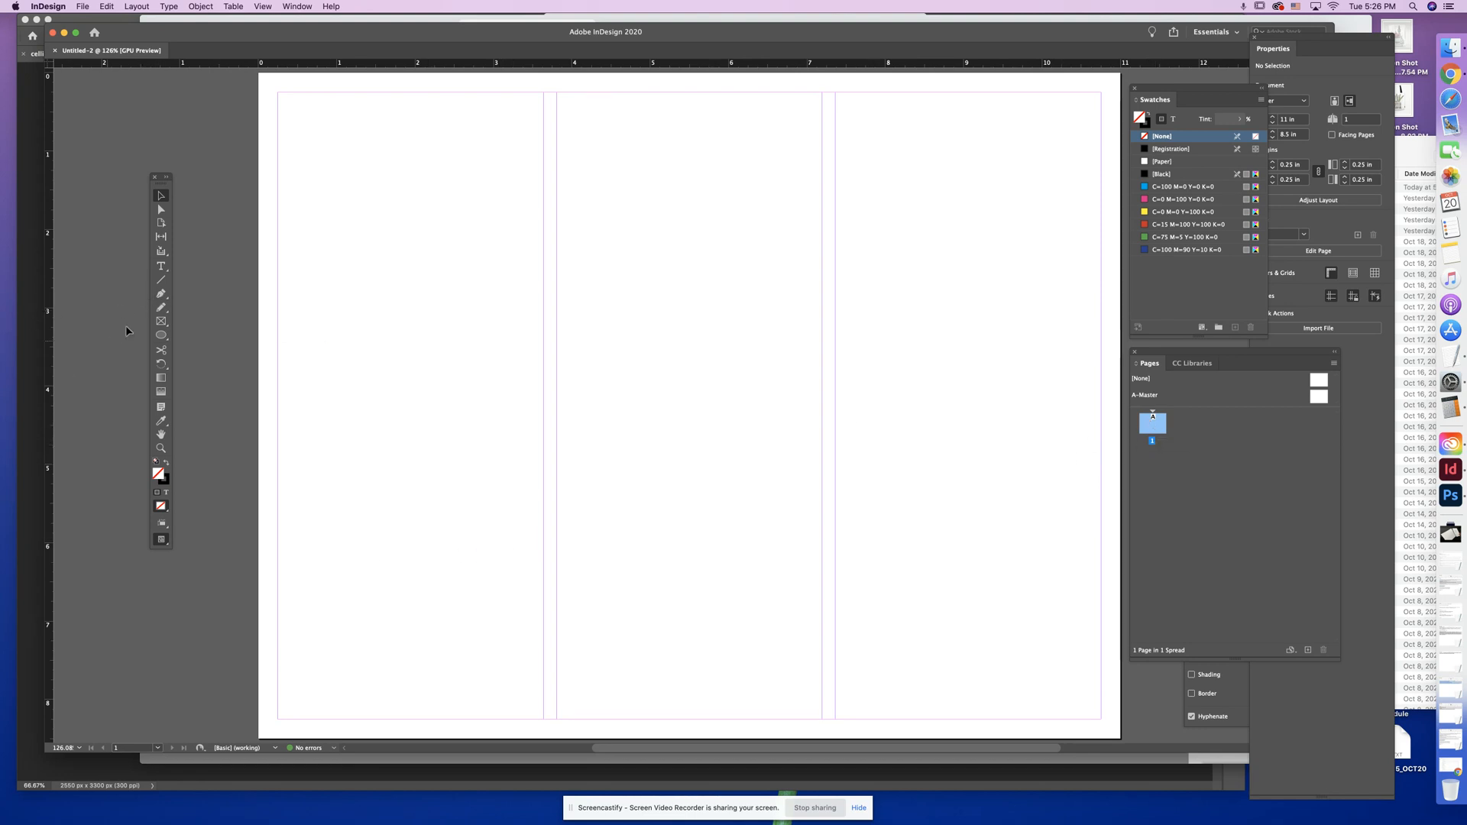
- Save the document as ccapili_brochure_panels in a new folder named DSGN115_OCT20 inside Documents
click(161, 266)
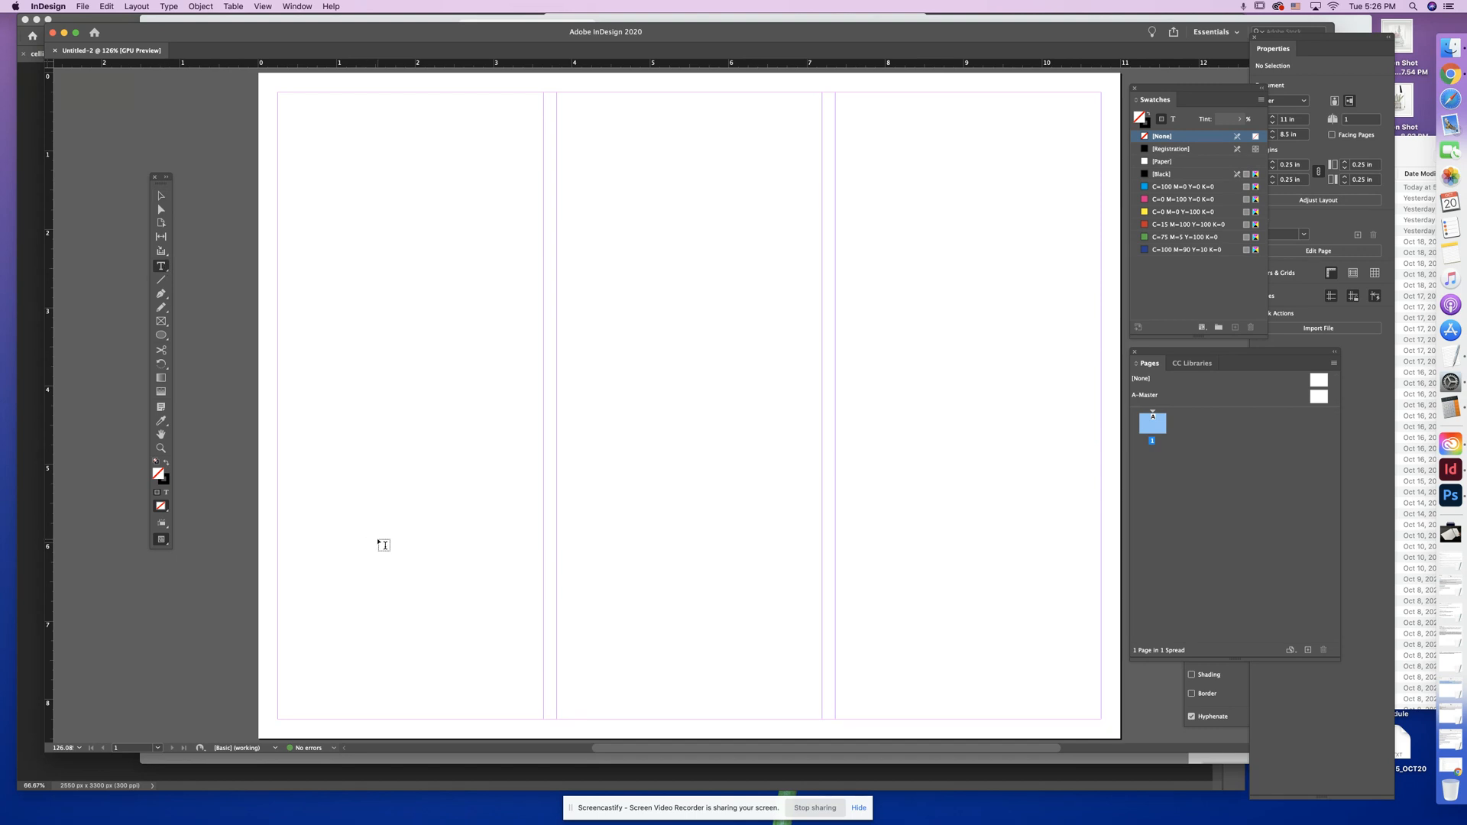
key(super+minus)
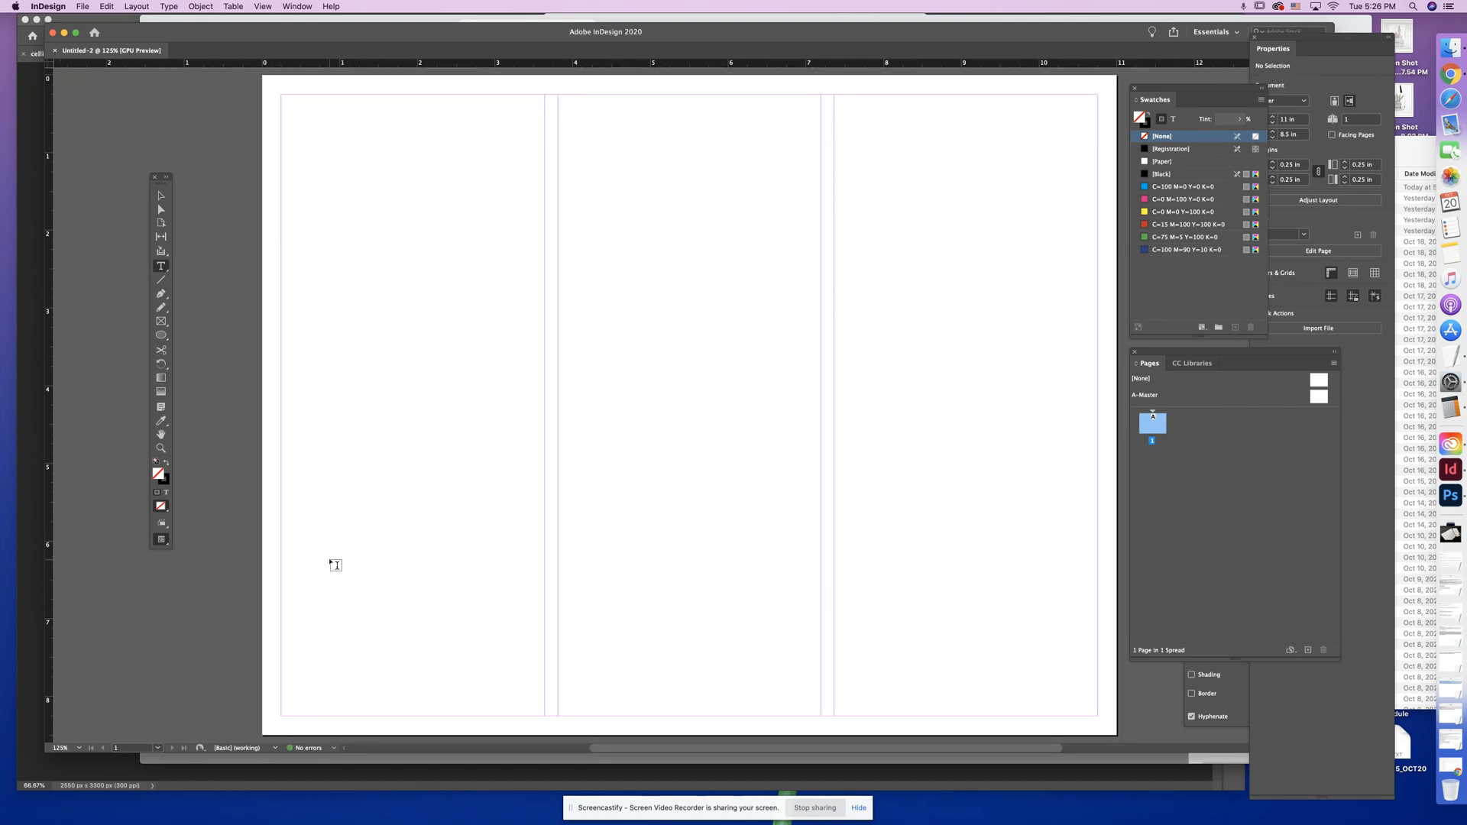
key(super+s)
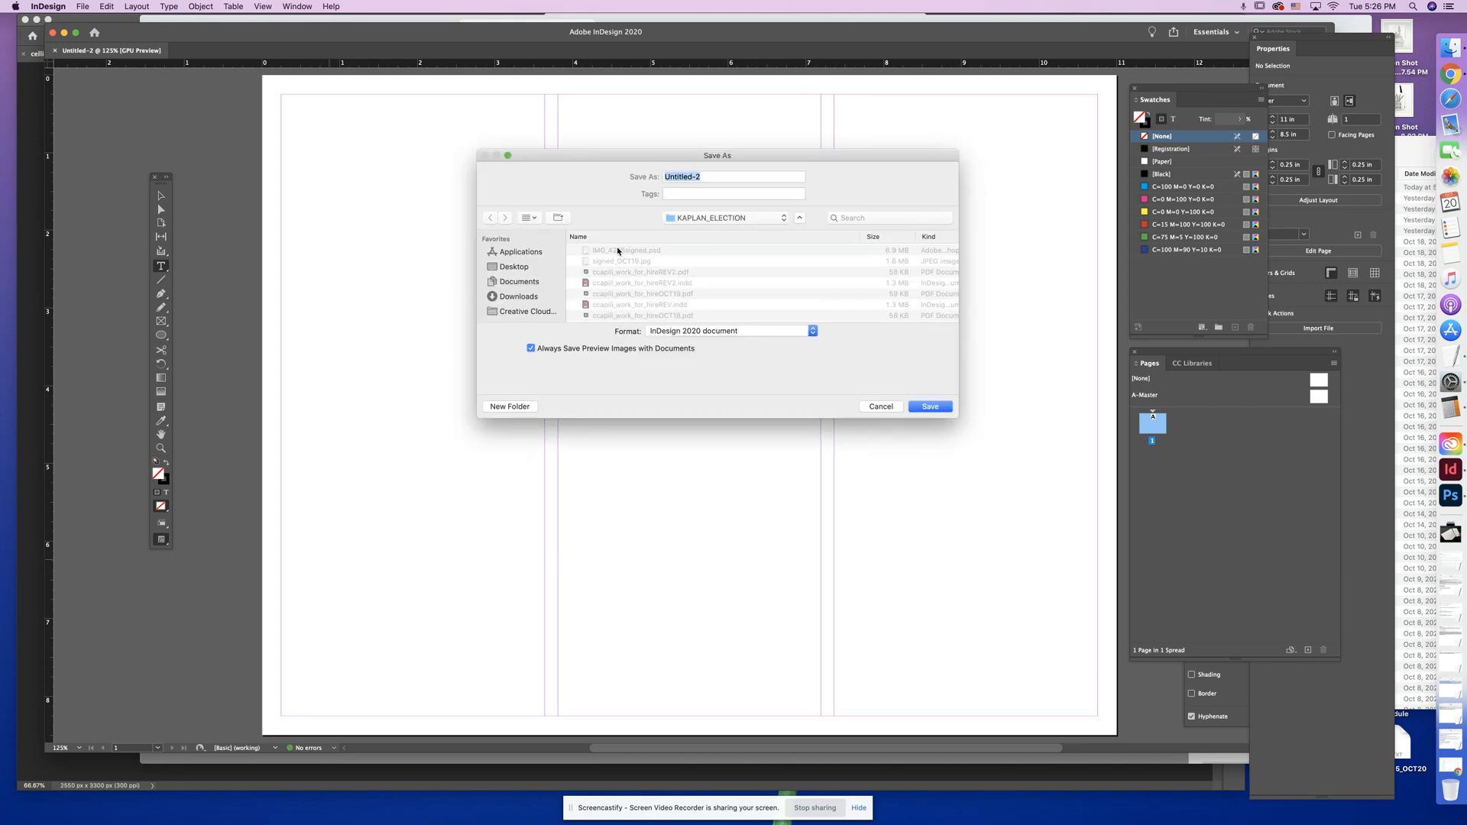
click(524, 282)
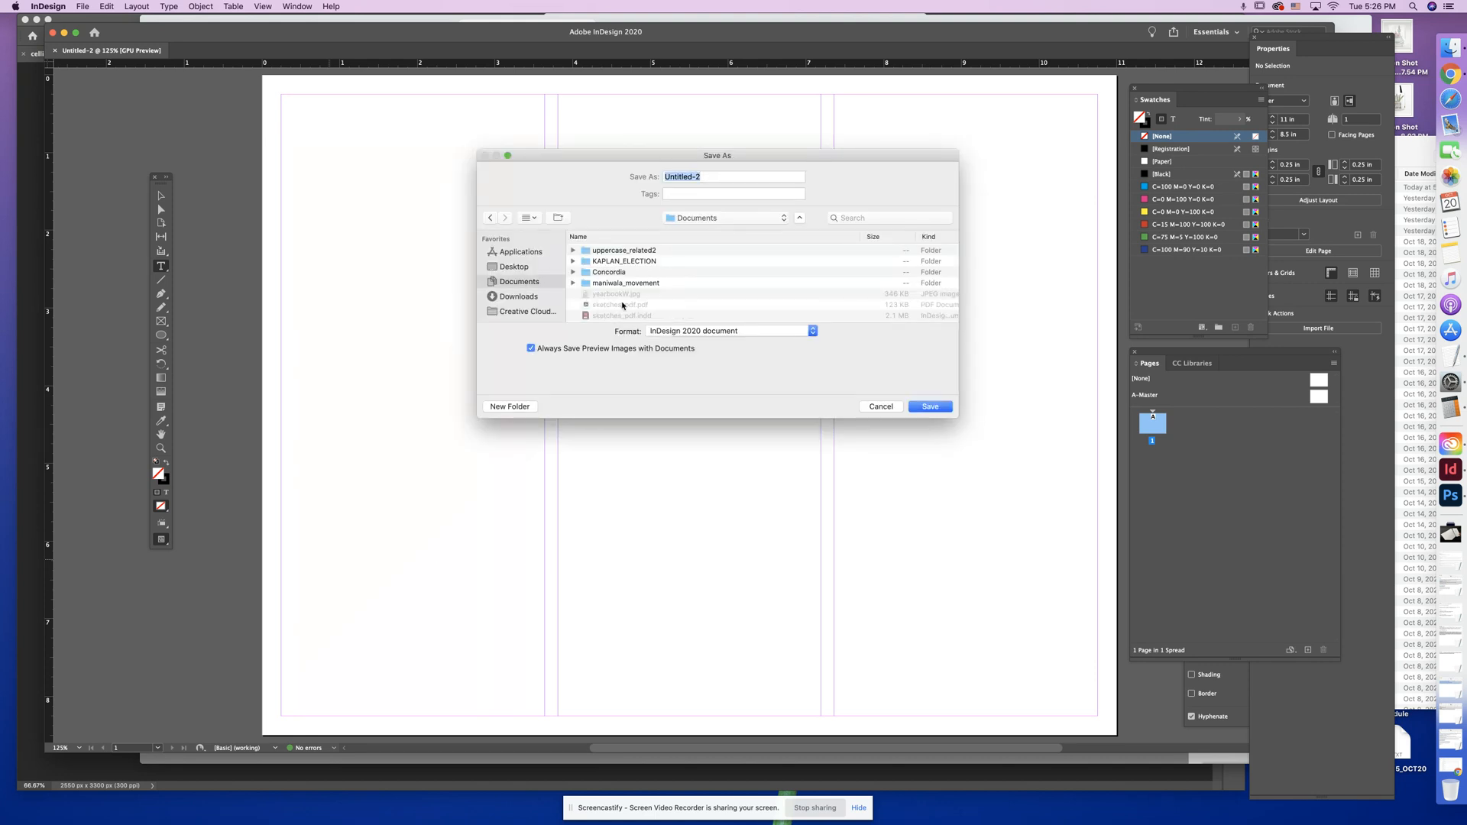
click(511, 406)
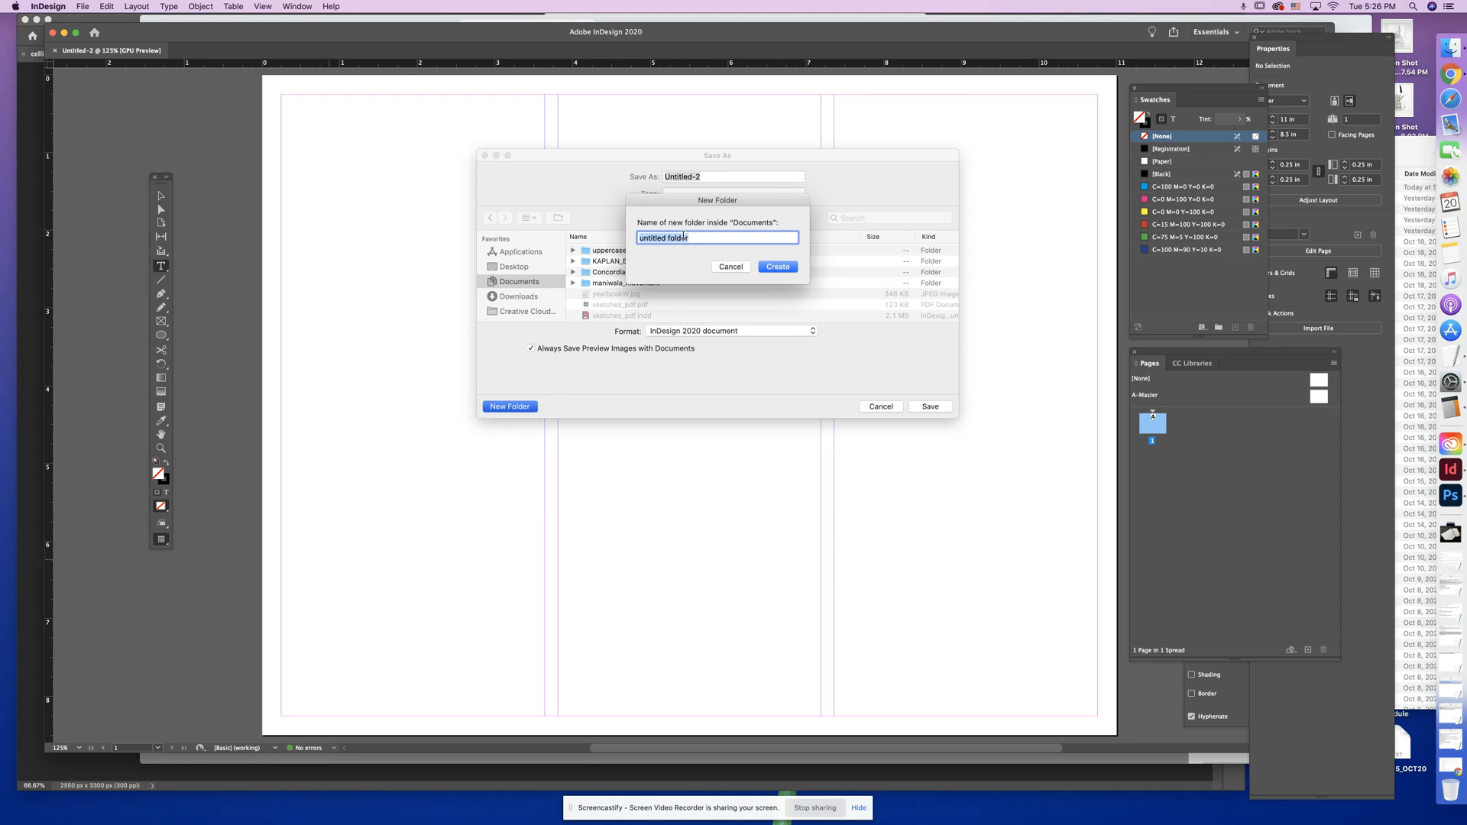
text(DSGN115_OCT20)
click(779, 267)
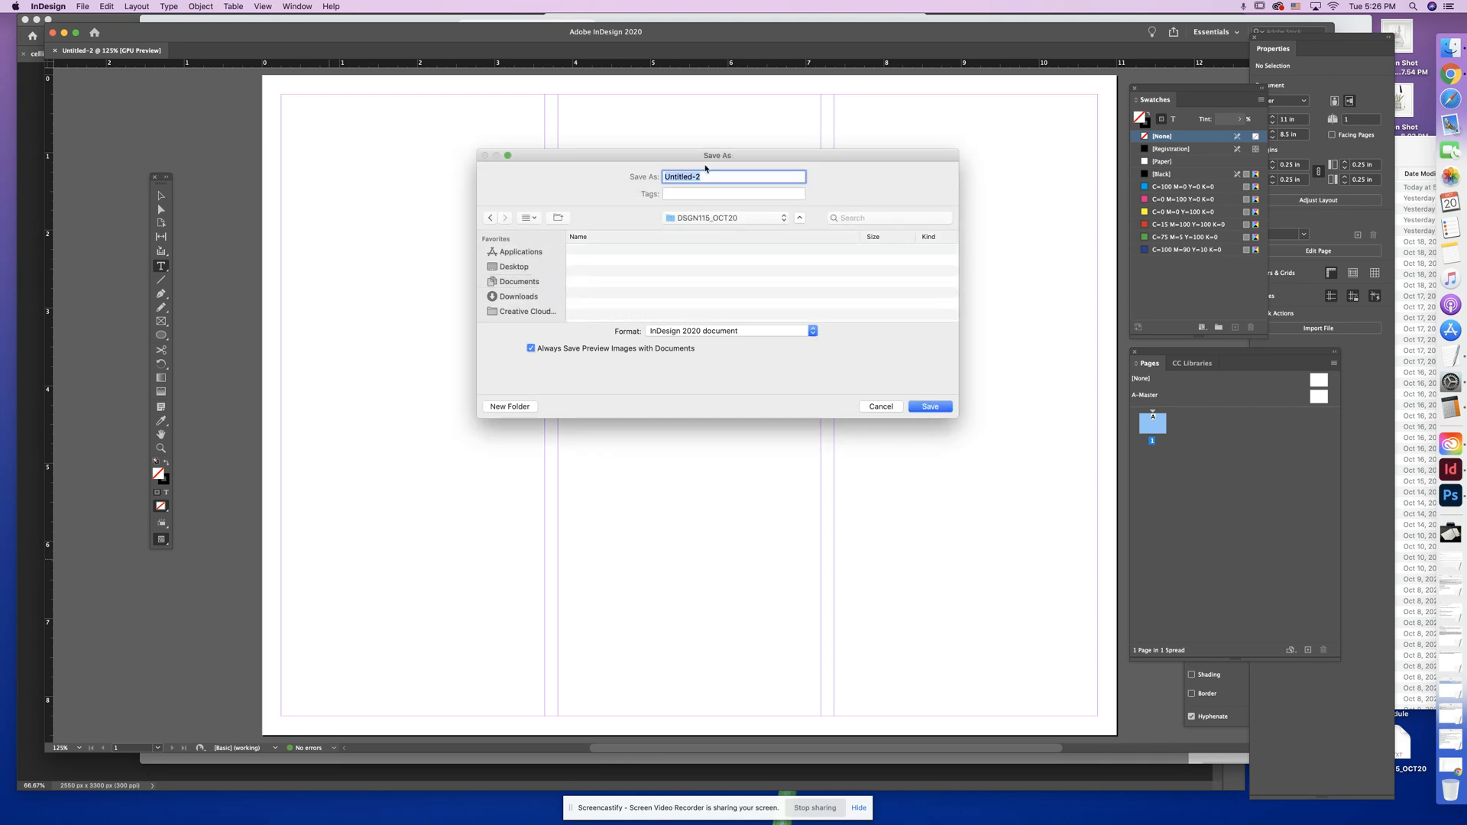
text(ccapili_brochure_panels)
click(929, 408)
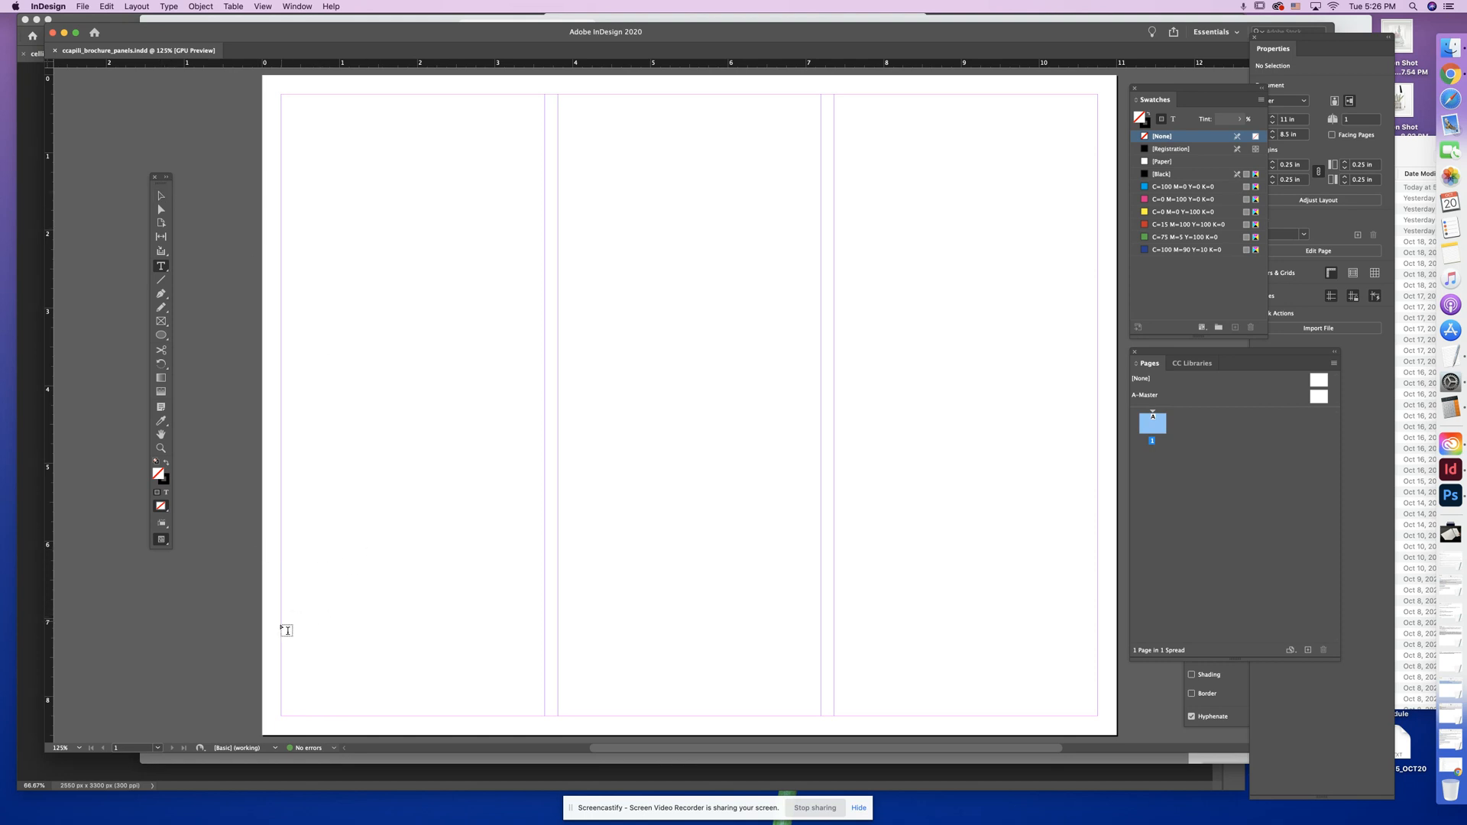
- Draw a text frame about 3.39 by 1.23 in at the foot of the first column and enter the number 2
drag(286, 629, 544, 715)
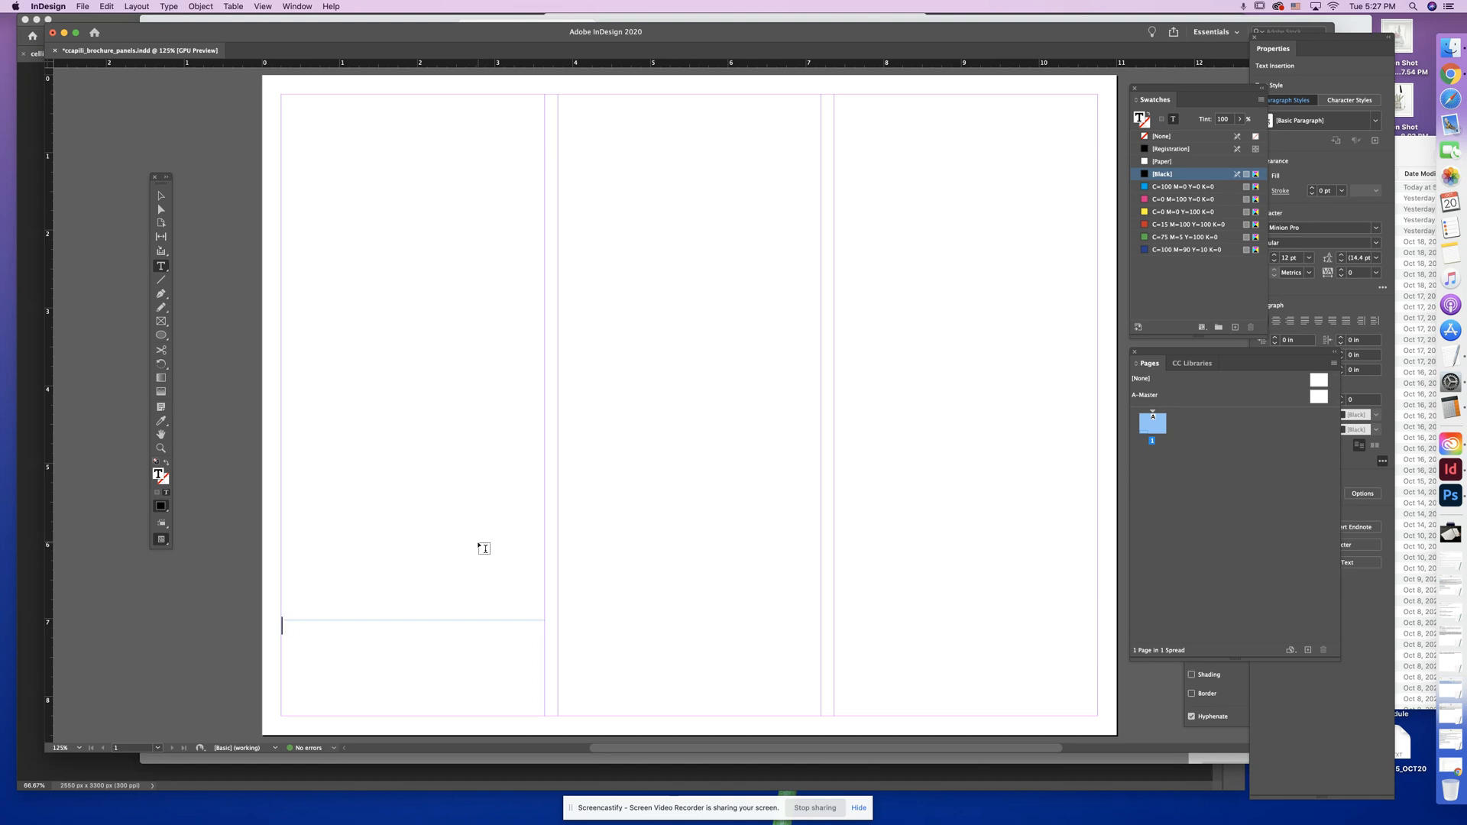
text(2)
scroll(483, 549, down, 1)
scroll(484, 548, right, 1)
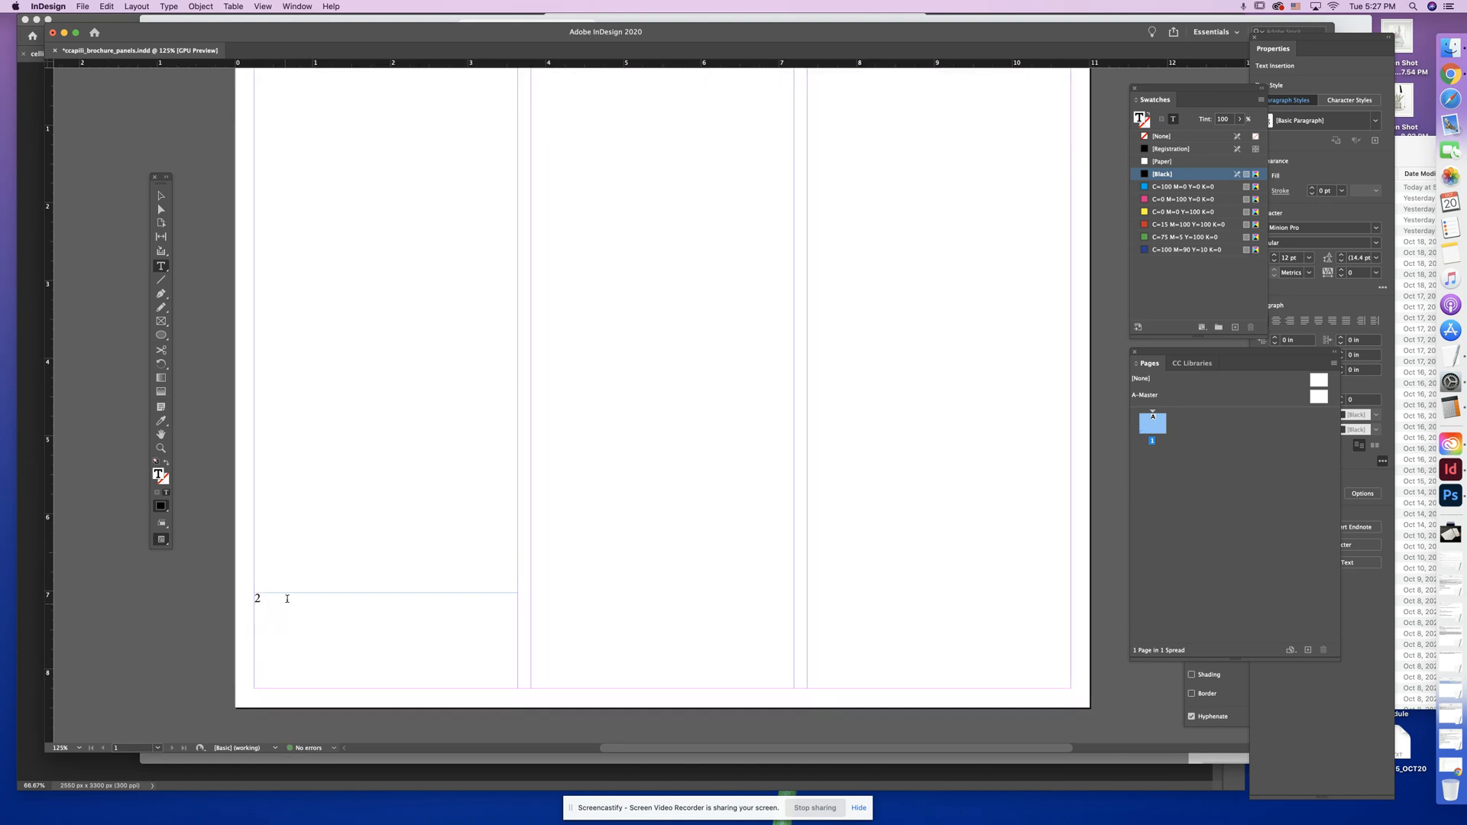
- Format the number 2 in Futura Condensed Medium at 30 pt and centre it in its frame
drag(288, 599, 225, 598)
click(1283, 229)
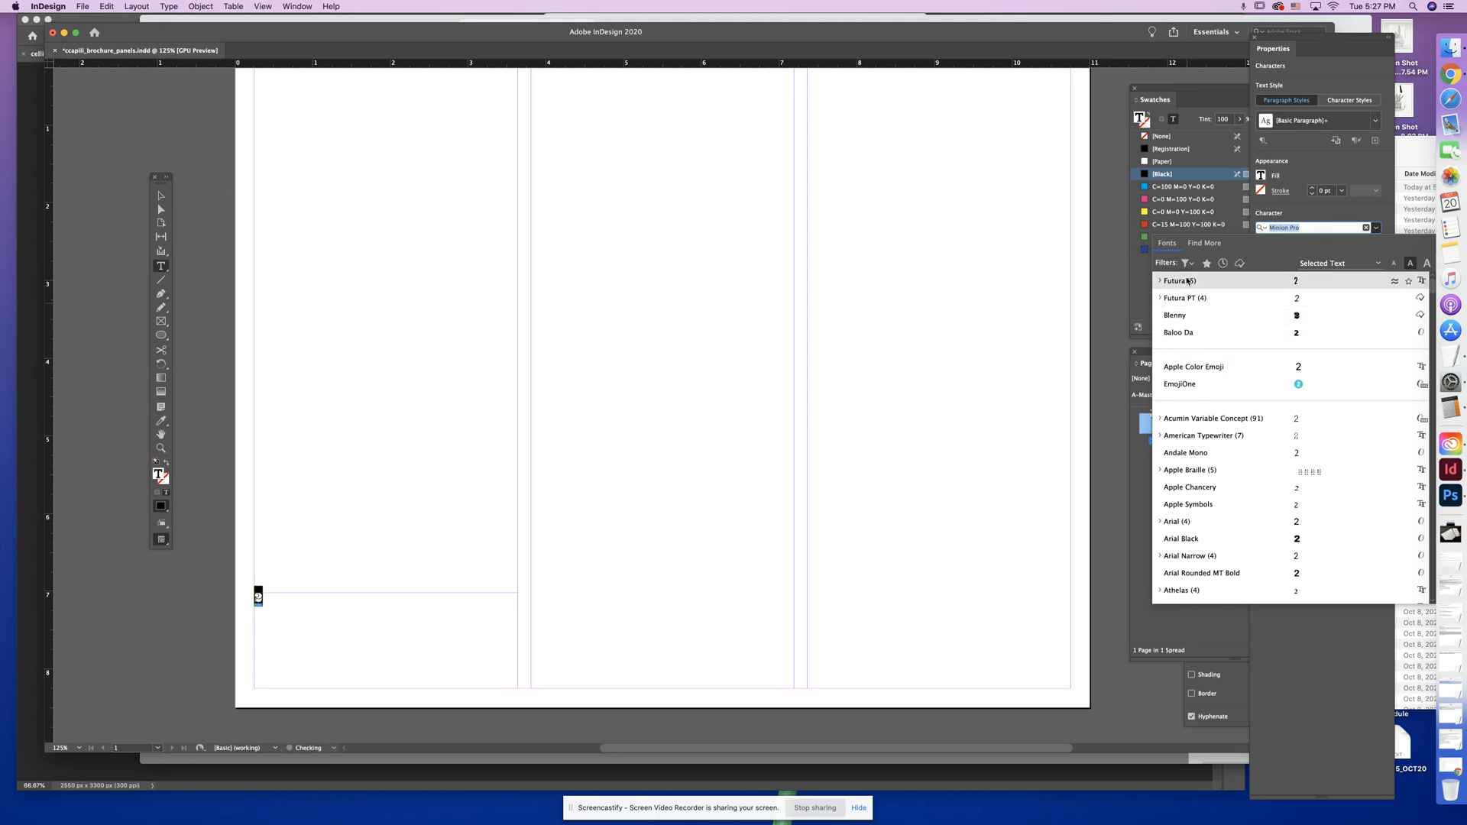
click(1184, 285)
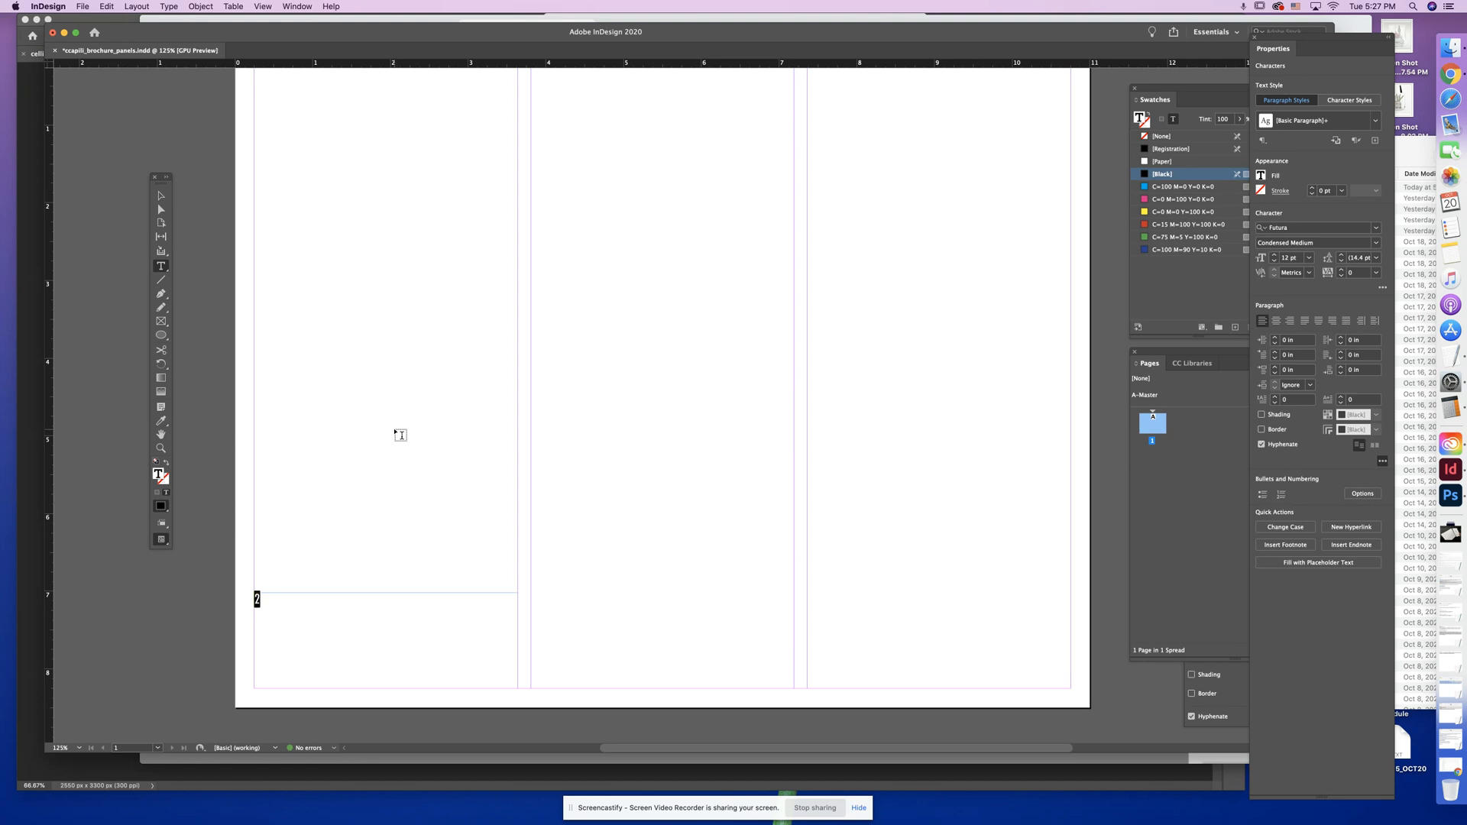
click(1277, 321)
click(1309, 259)
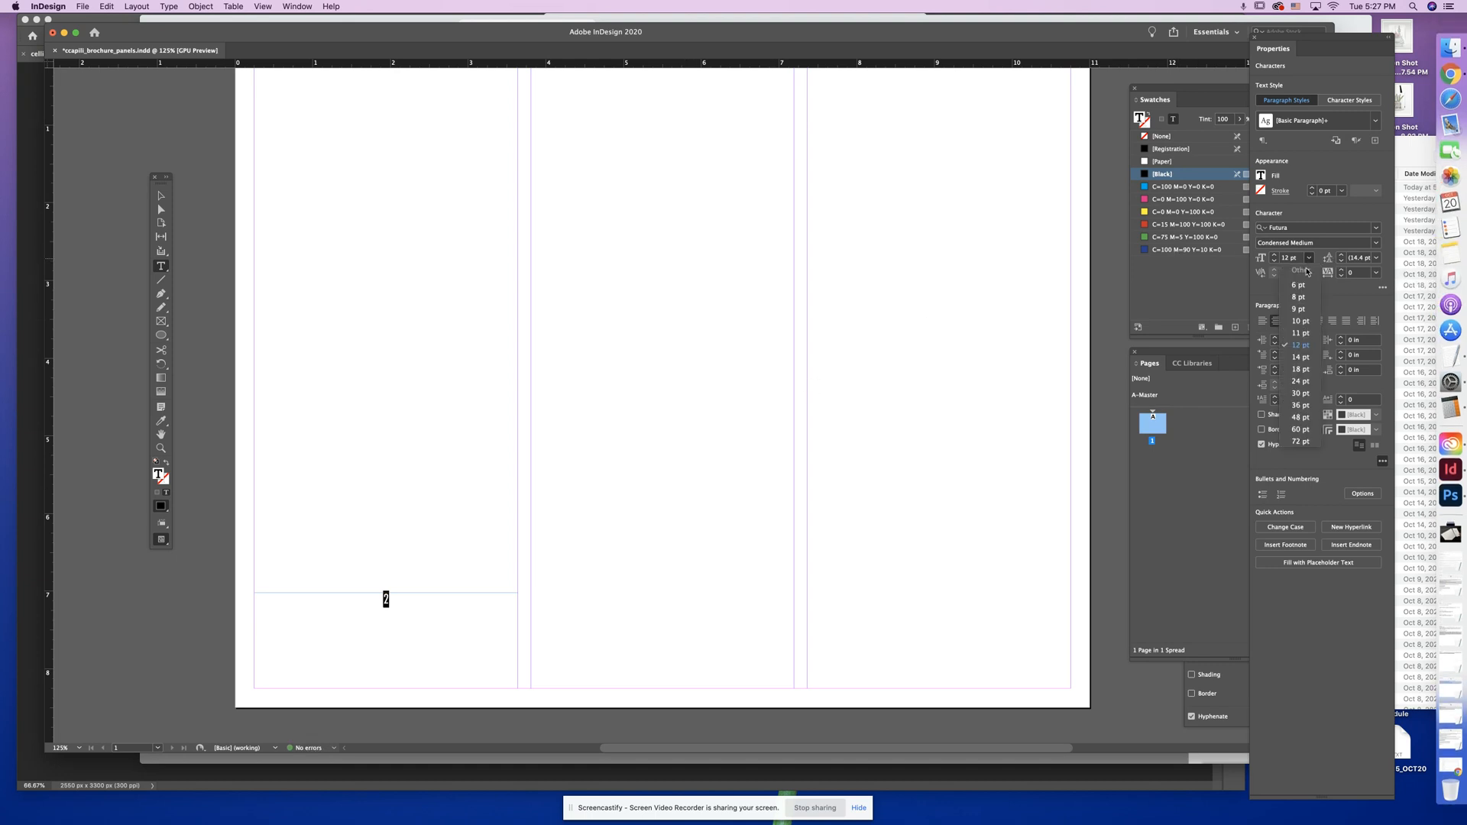
click(1300, 394)
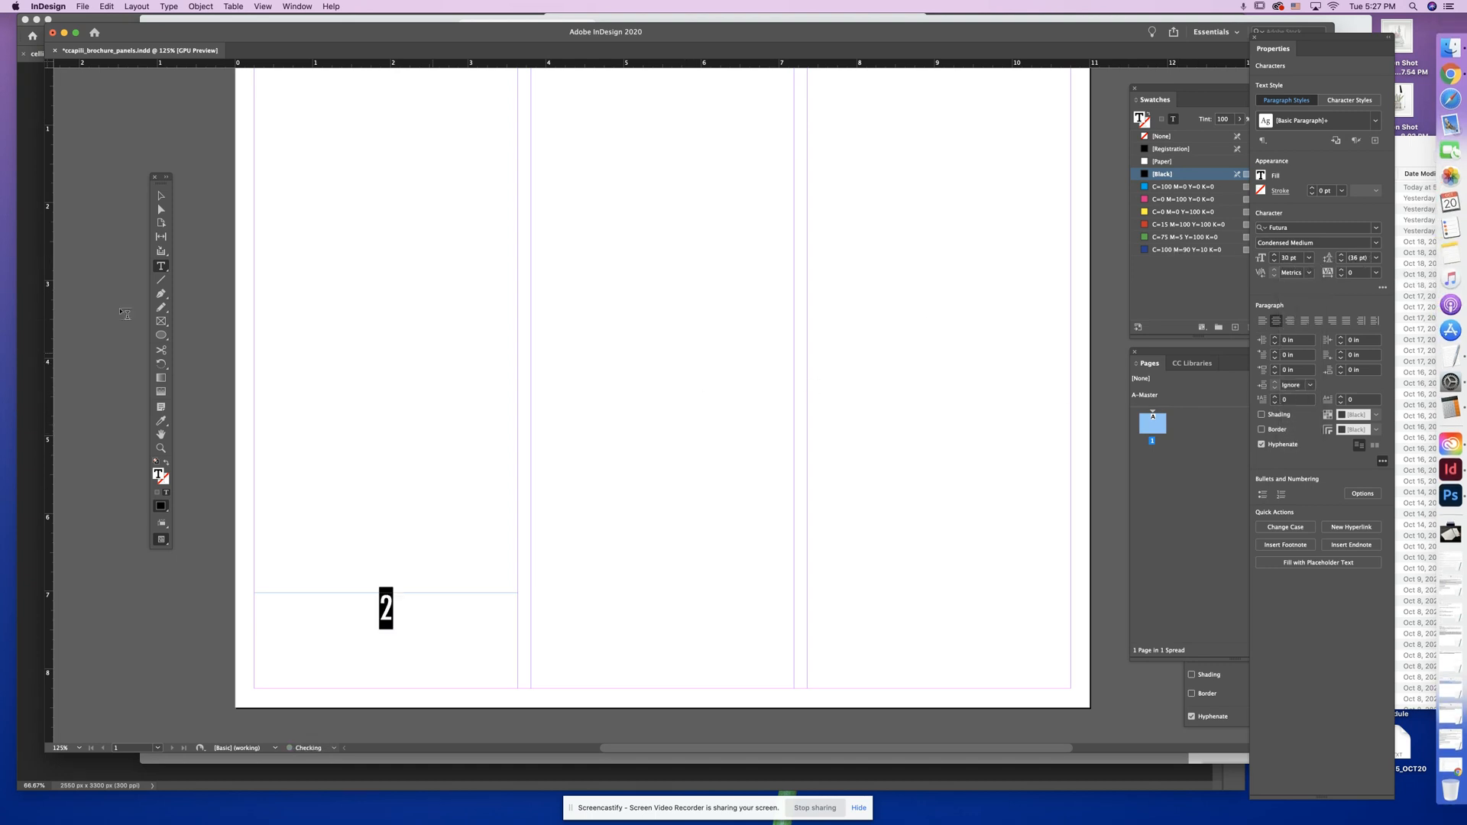
- Lower the top edge of the number's text frame to make the frame about 0.59 in high
click(161, 196)
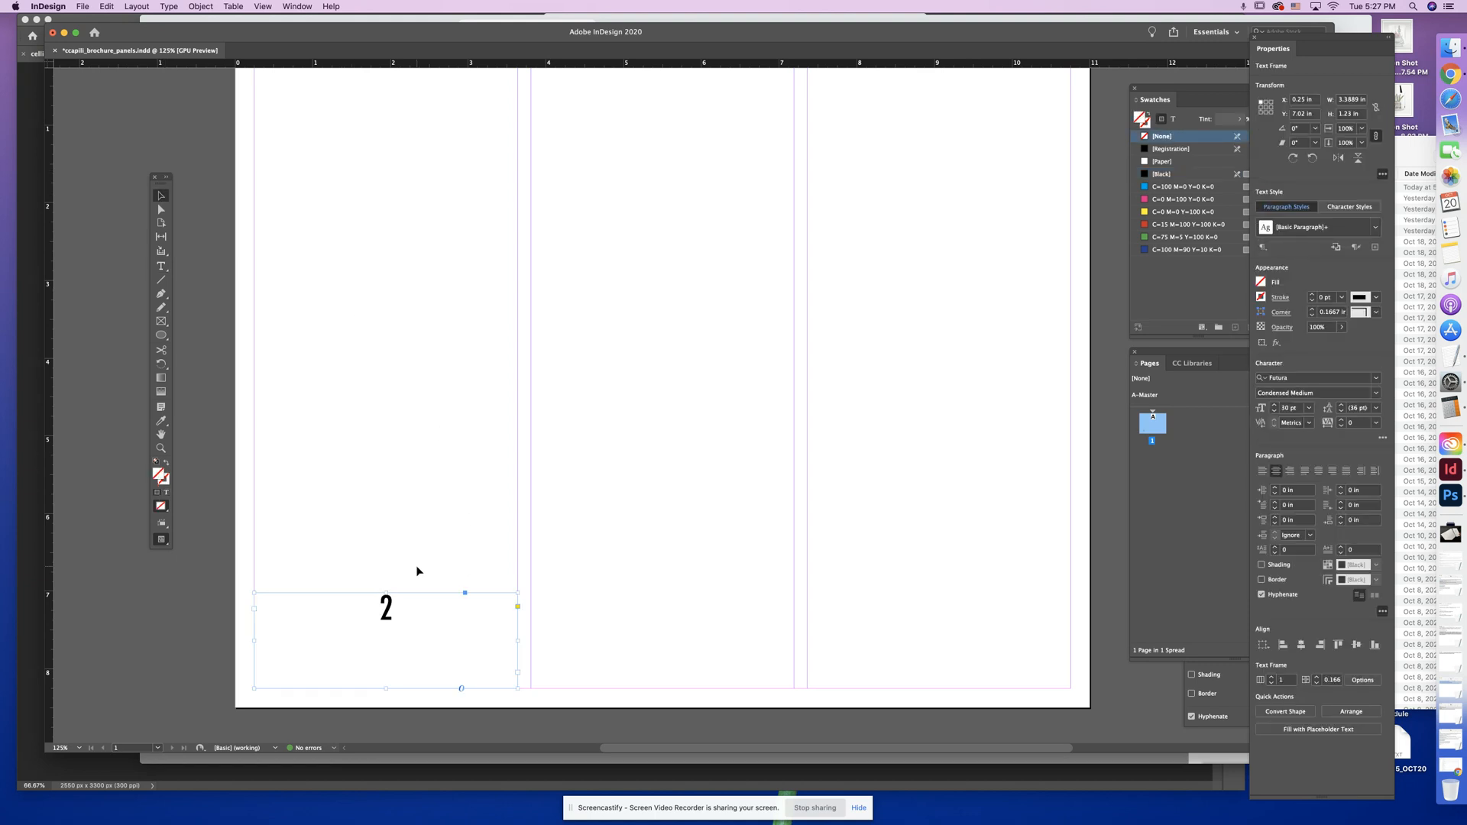
drag(386, 593, 386, 642)
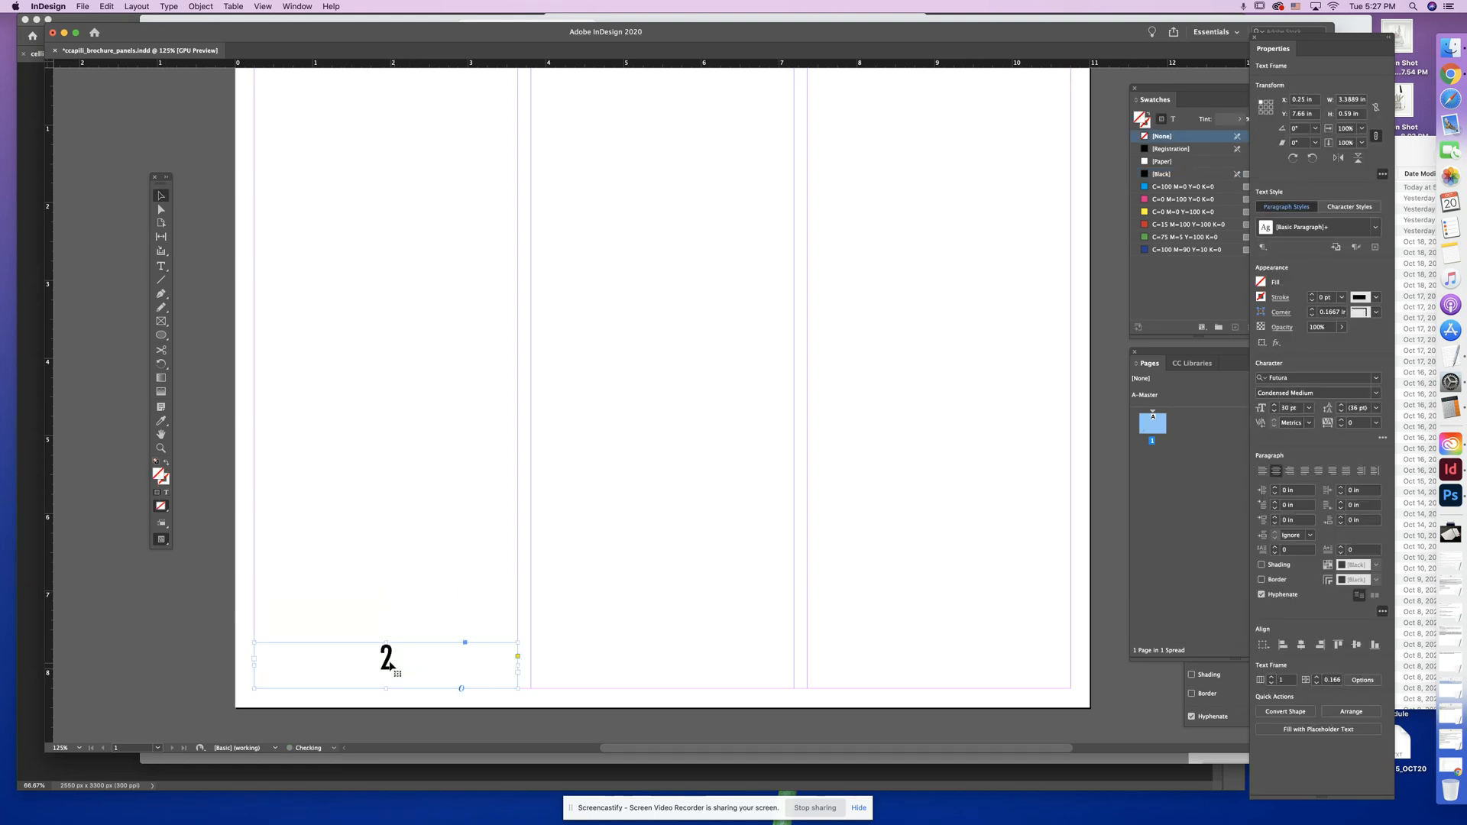
click(392, 616)
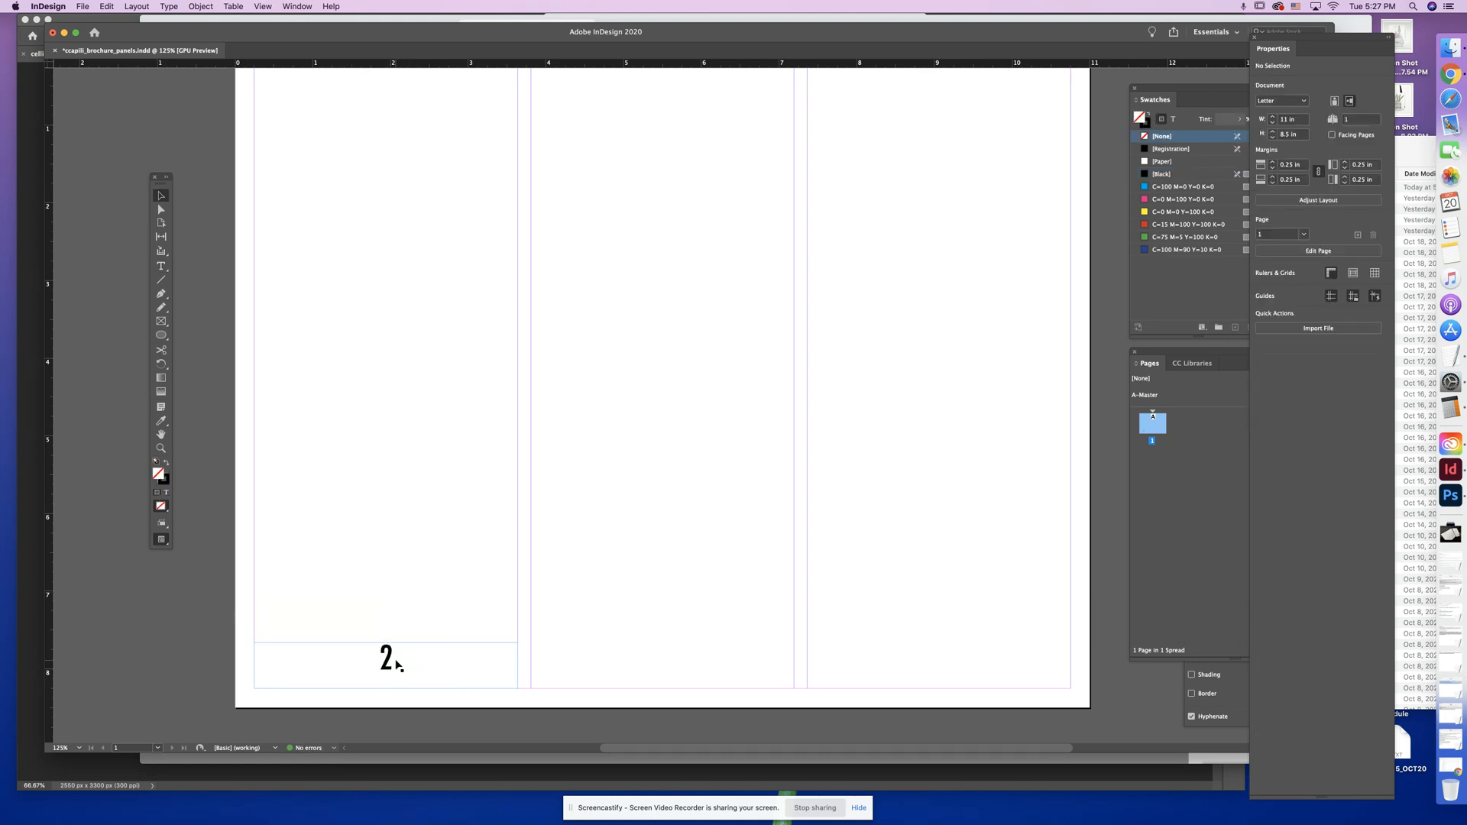
- Duplicate the number 2 frame and align the copy at the foot of the middle column
click(397, 665)
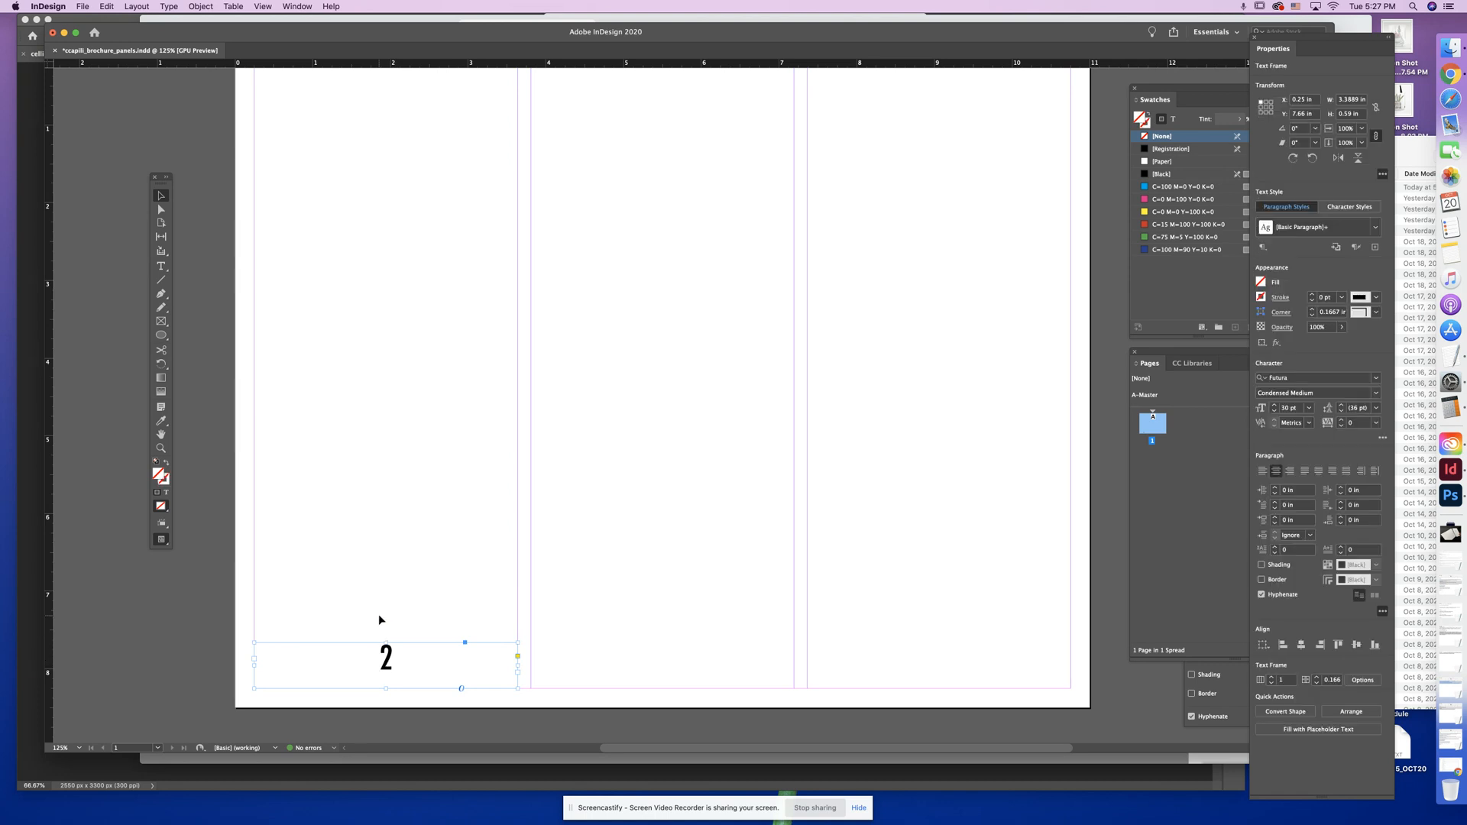
click(594, 623)
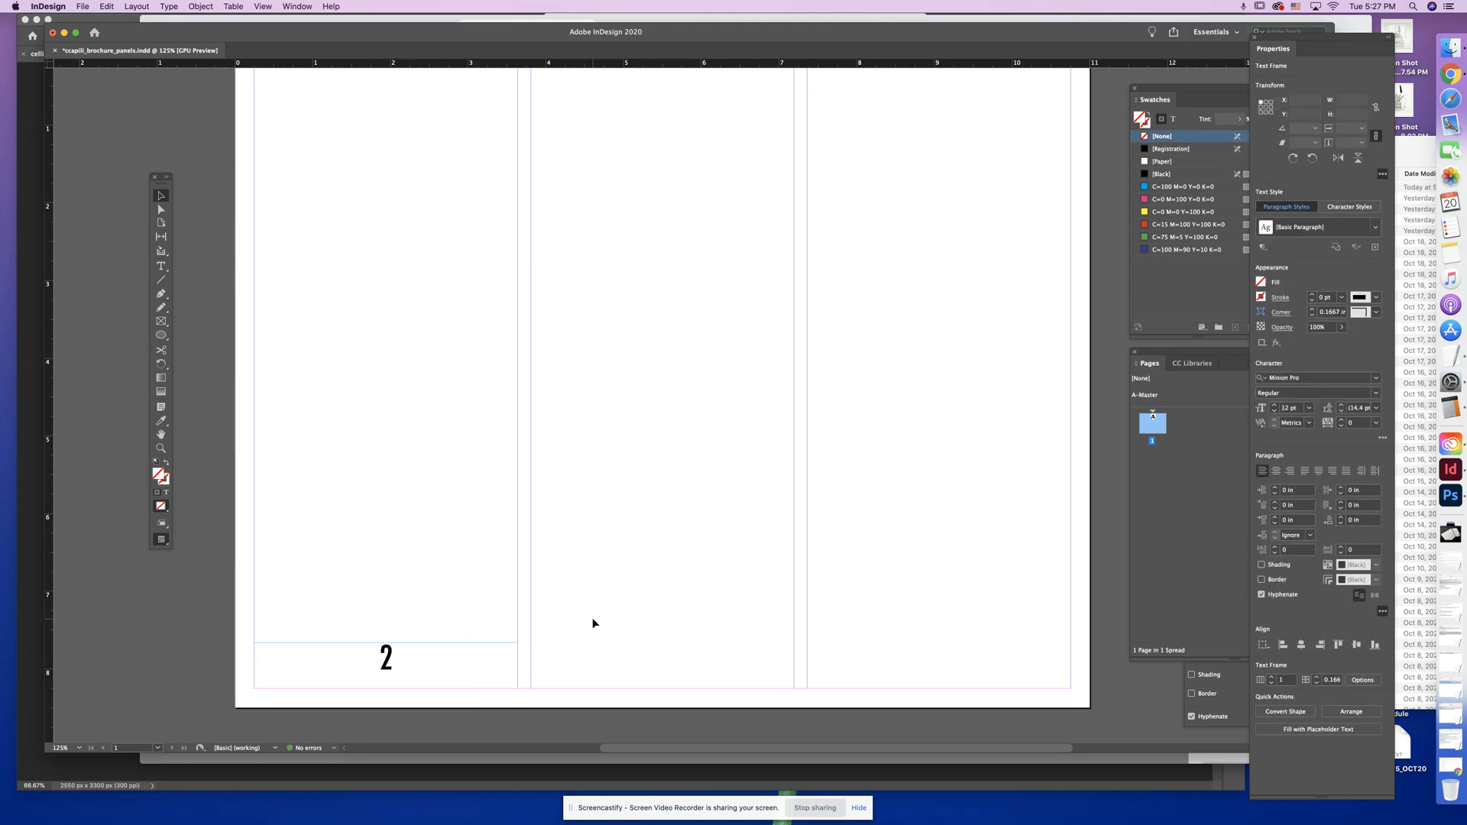
key(super+v)
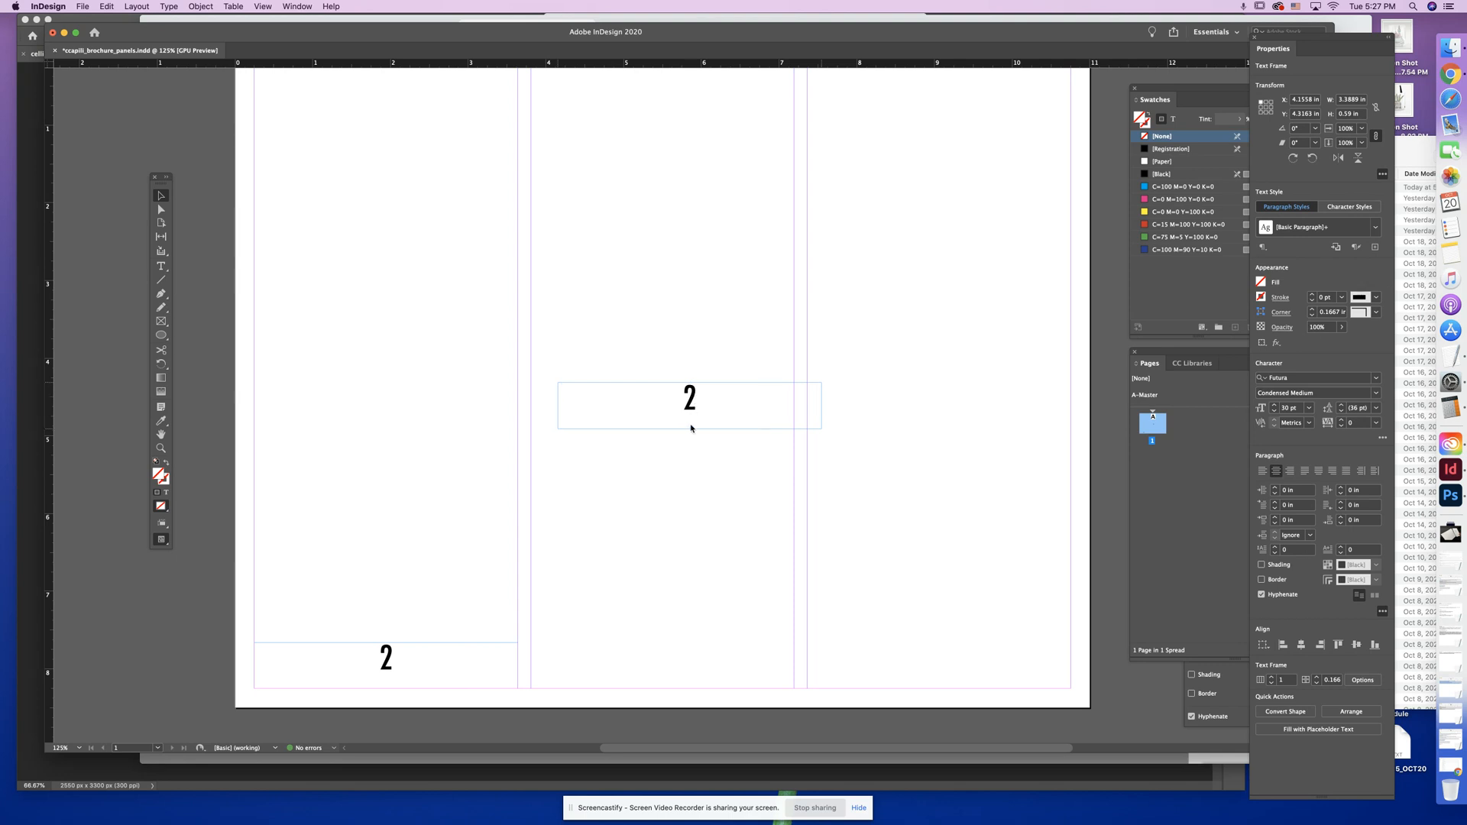
drag(691, 428, 667, 659)
- Change the number in the middle column's frame to 4 and deselect the frame
click(161, 266)
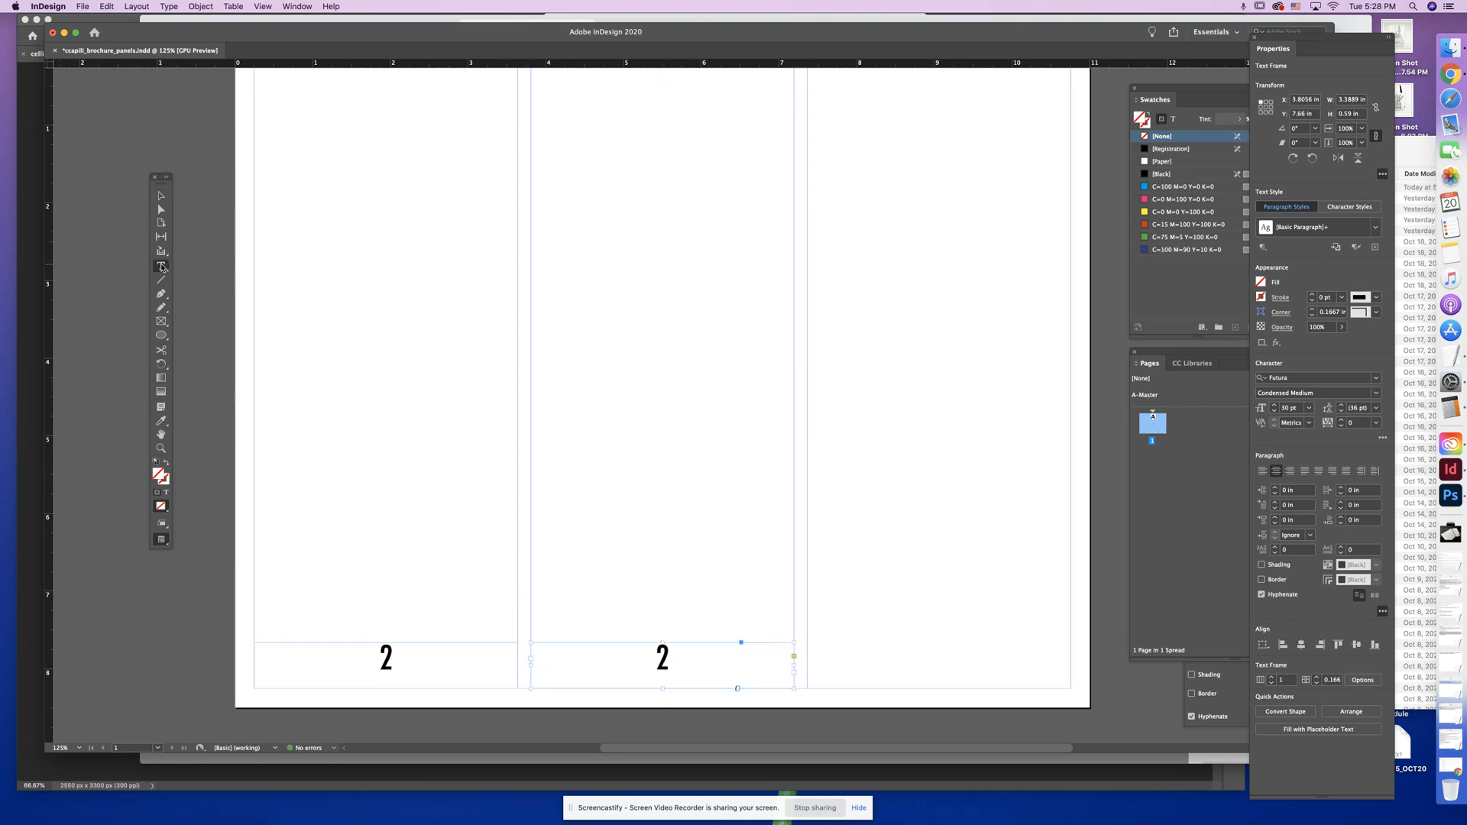
double_click(671, 653)
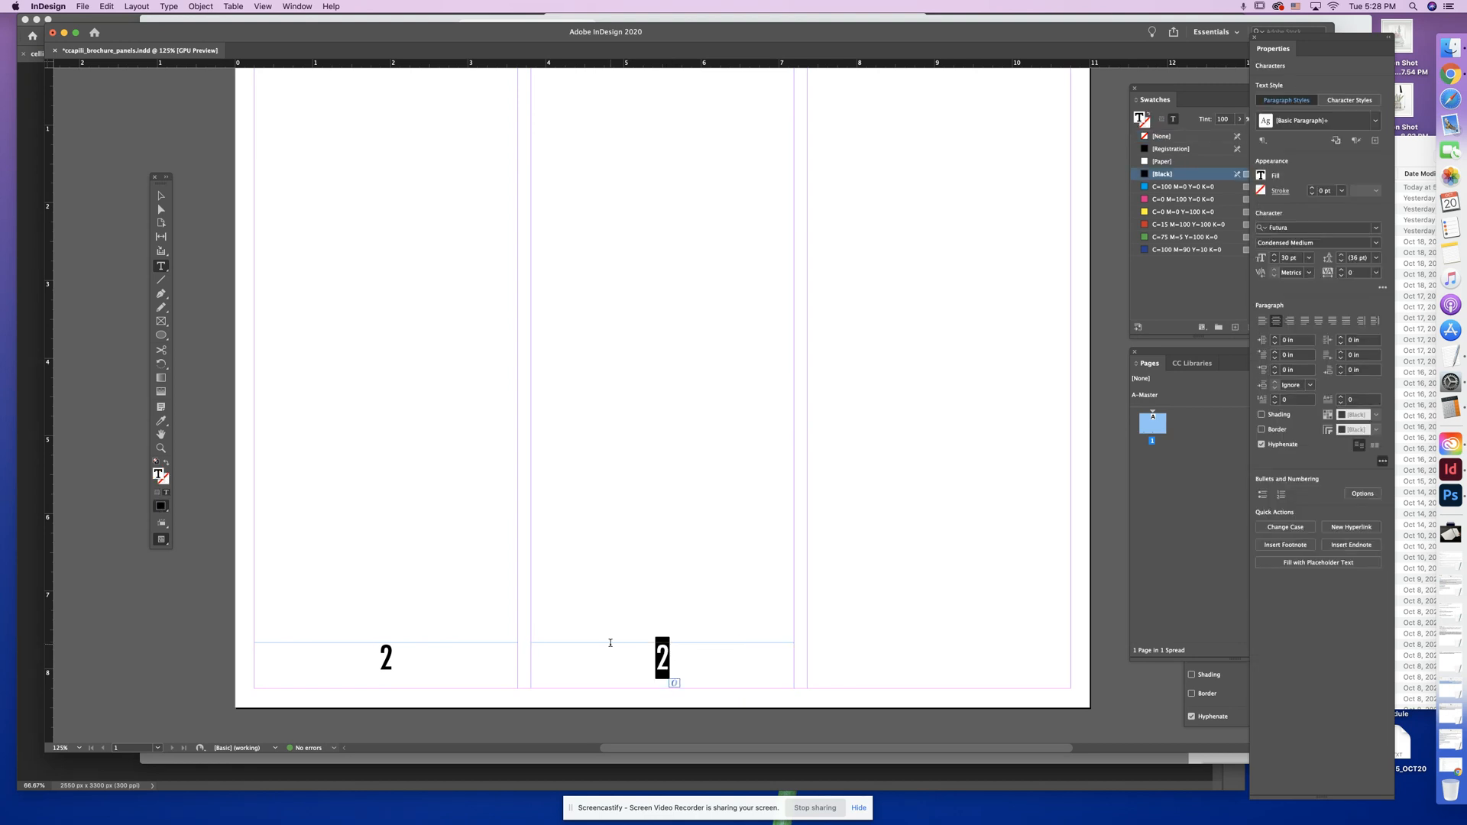
text(4)
click(162, 196)
click(737, 563)
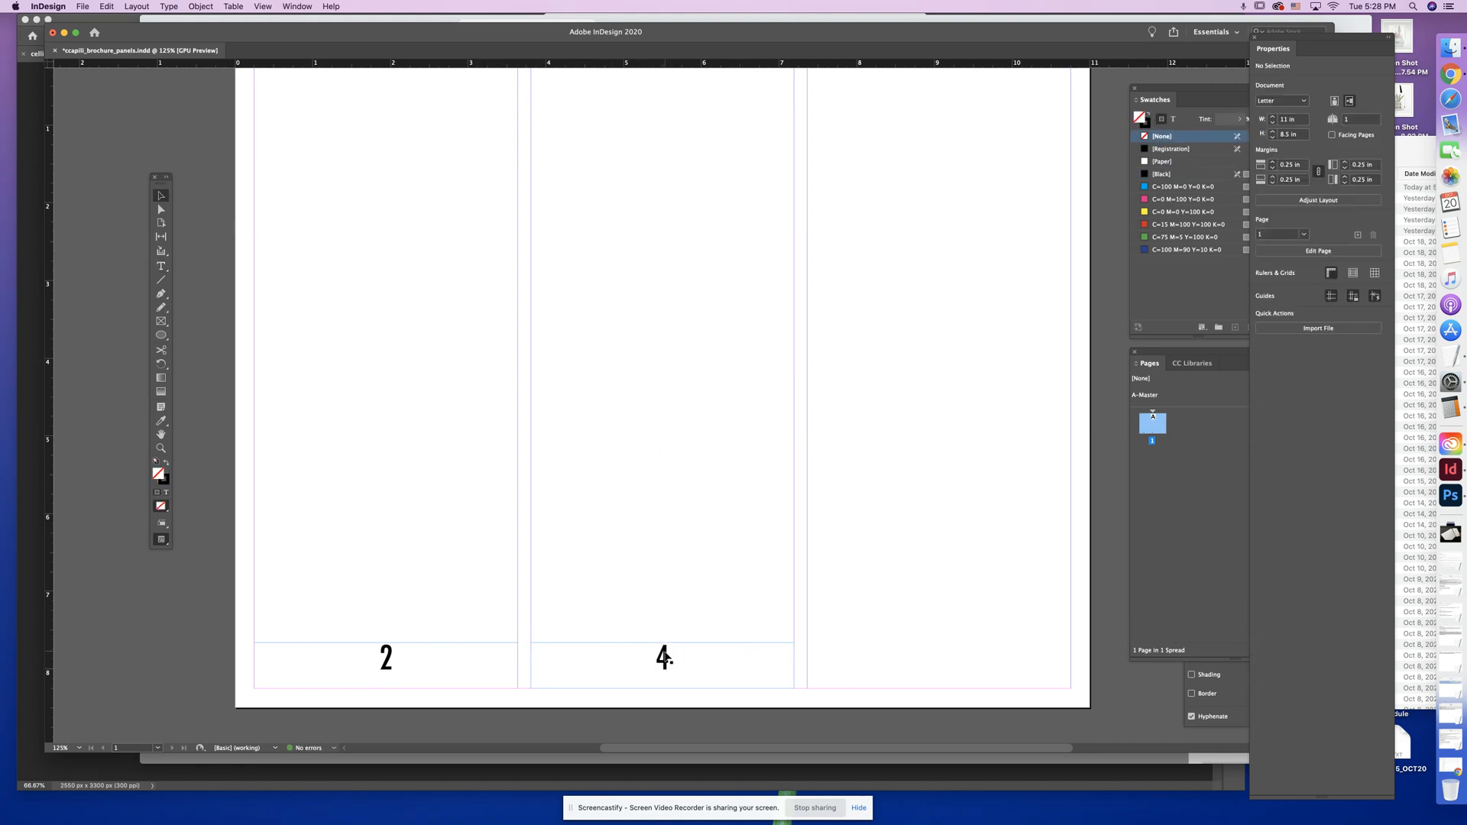
- Duplicate the number 4 frame and align the copy at the foot of the third column
mouse_move(729, 660)
mouse_down()
mouse_move(815, 663)
mouse_move(725, 661)
mouse_up()
key(super+z)
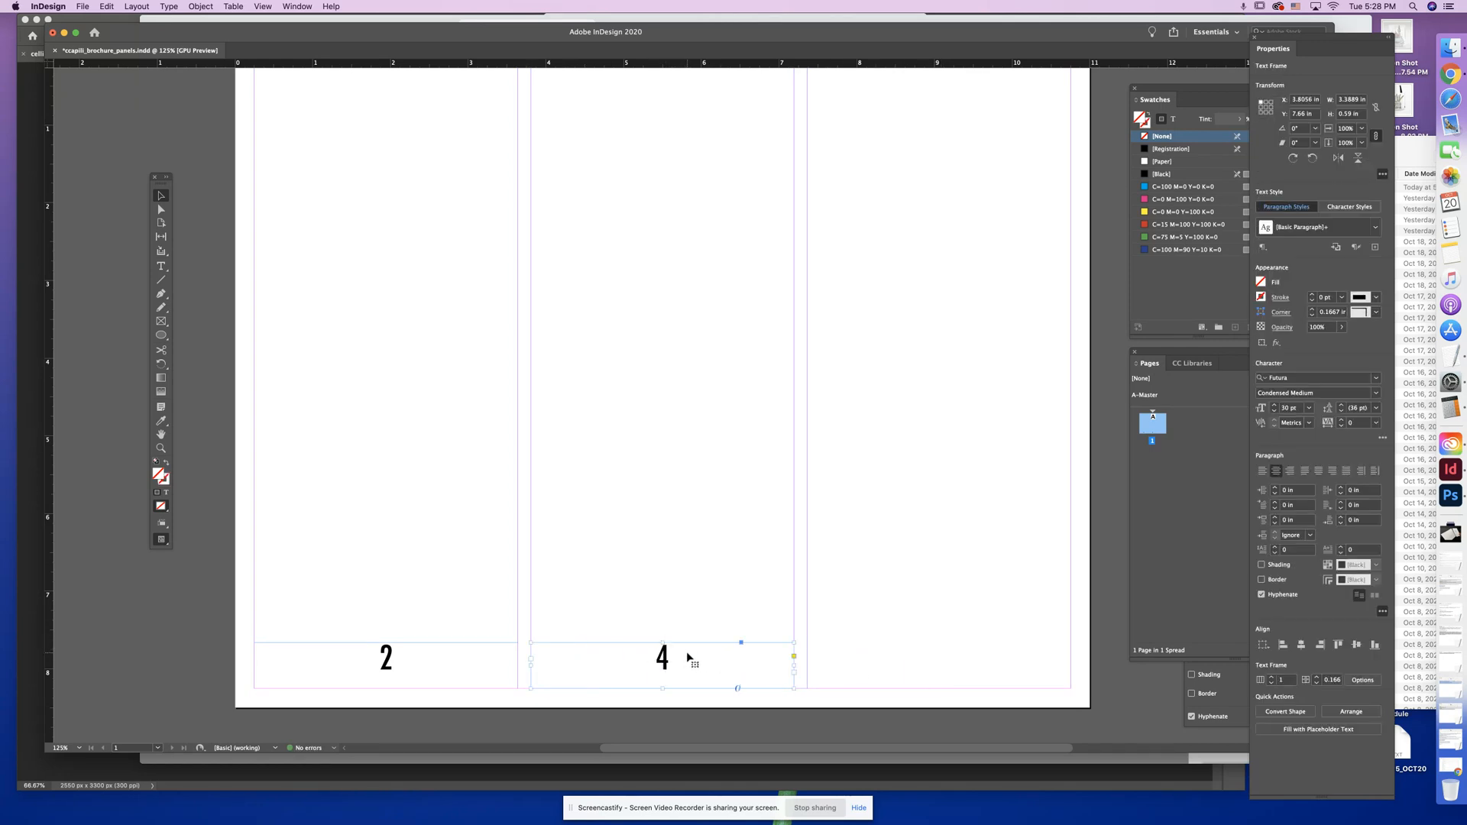
key(super+v)
drag(708, 404, 942, 664)
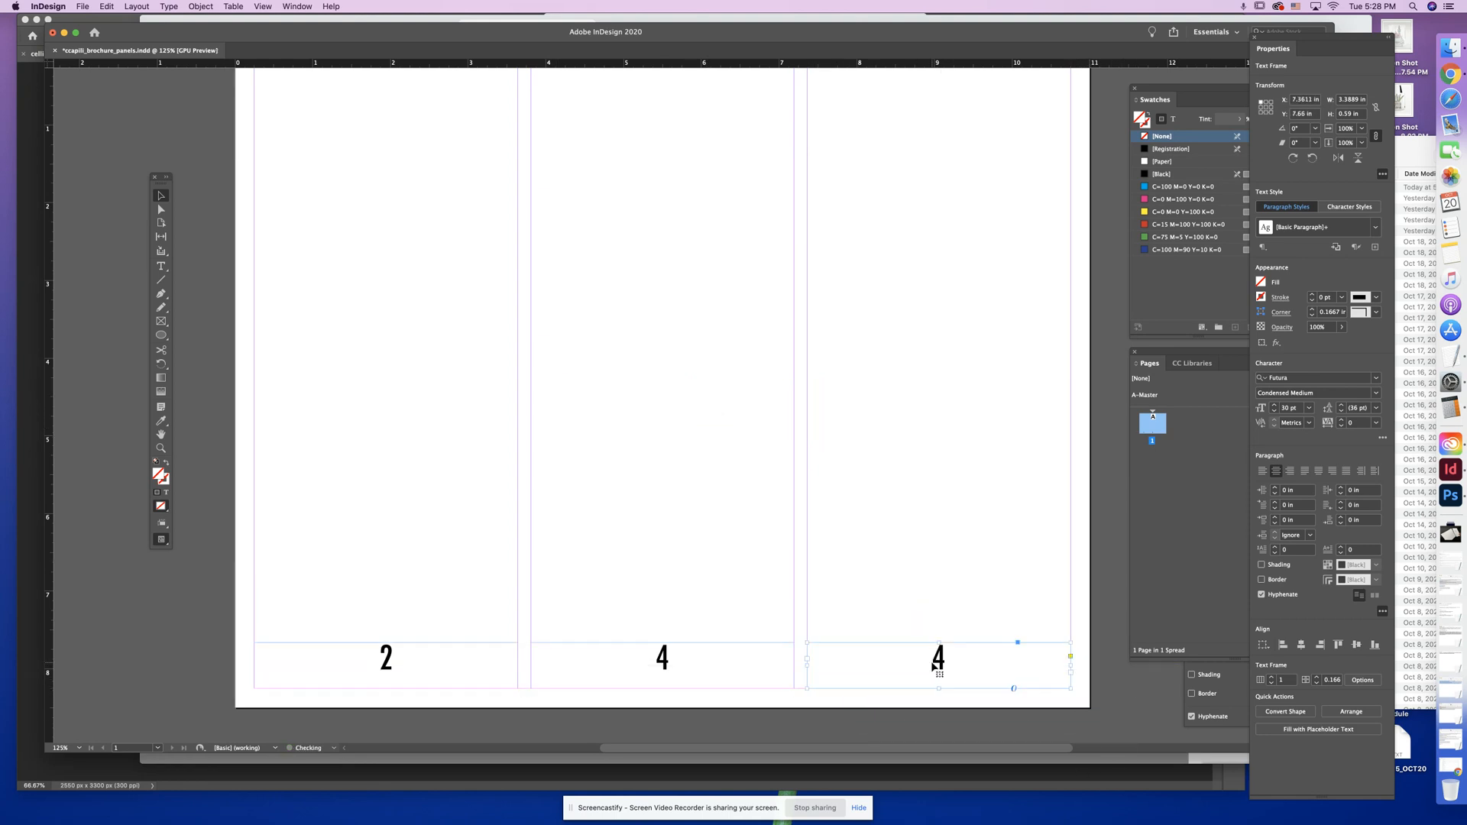
- Change the number in the third column's frame to 5 and deselect the frame
click(155, 266)
drag(954, 658, 910, 656)
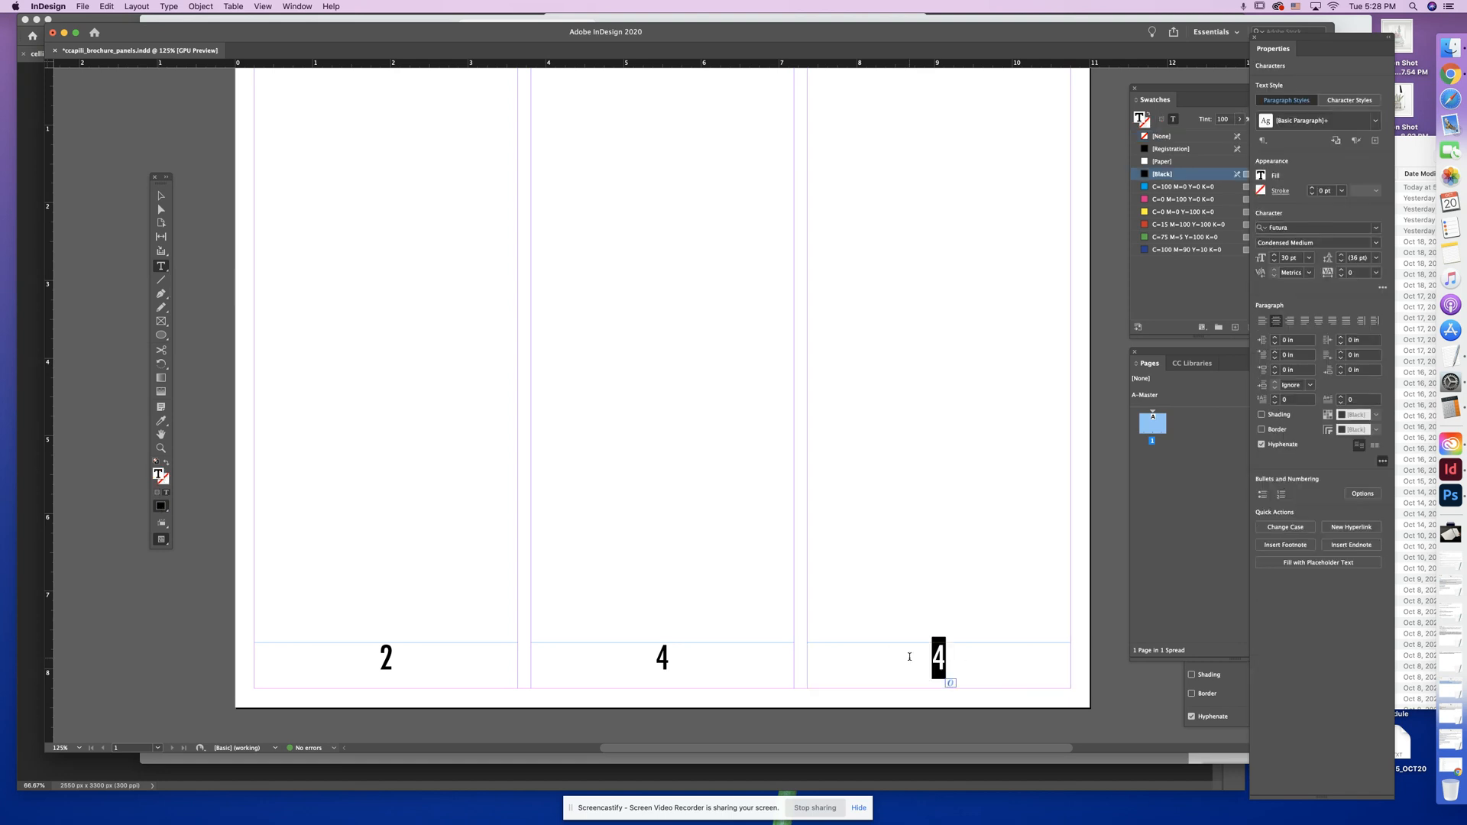
text(5)
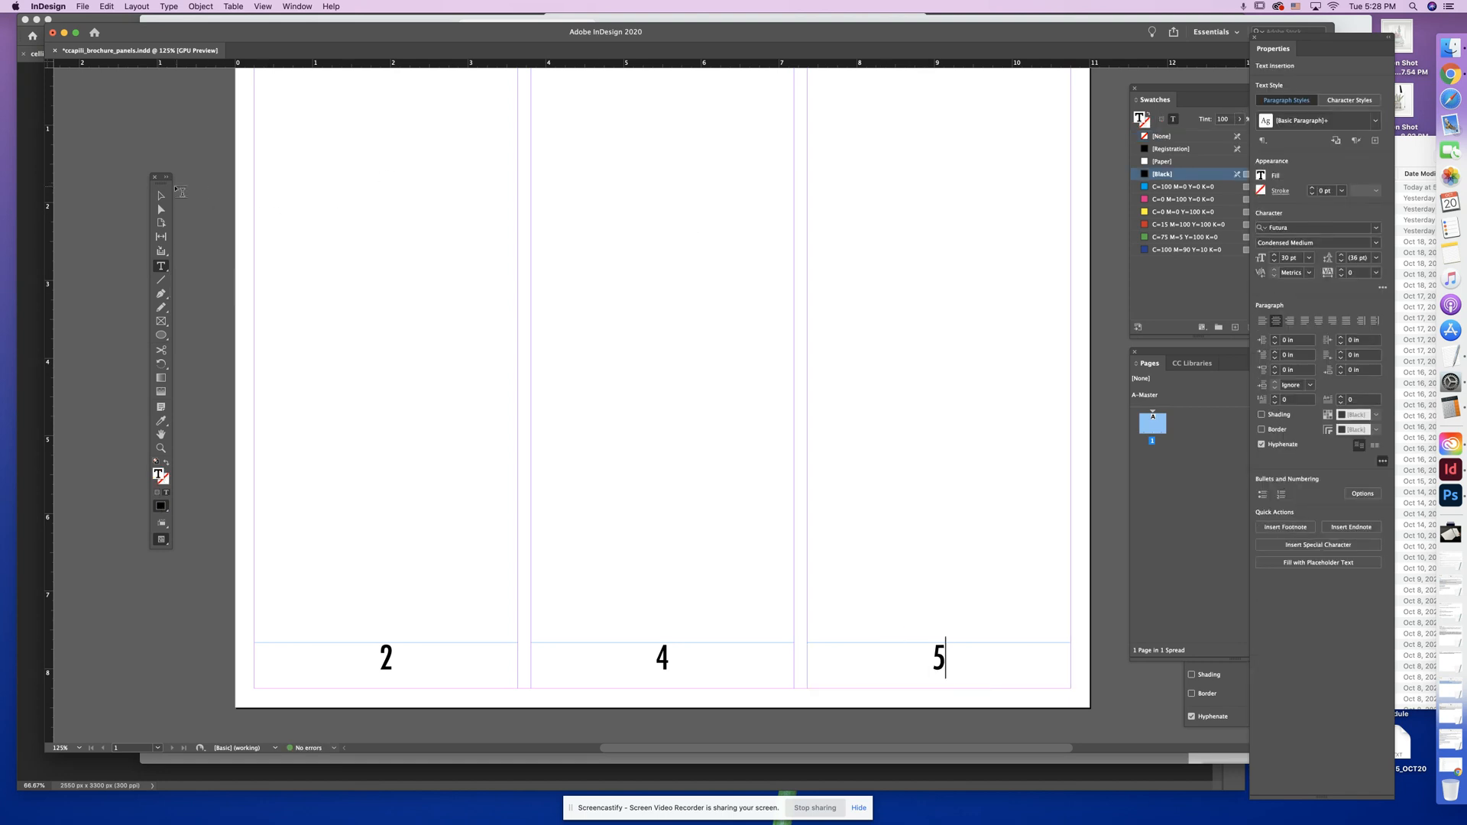
click(160, 196)
click(703, 336)
key(super+minus)
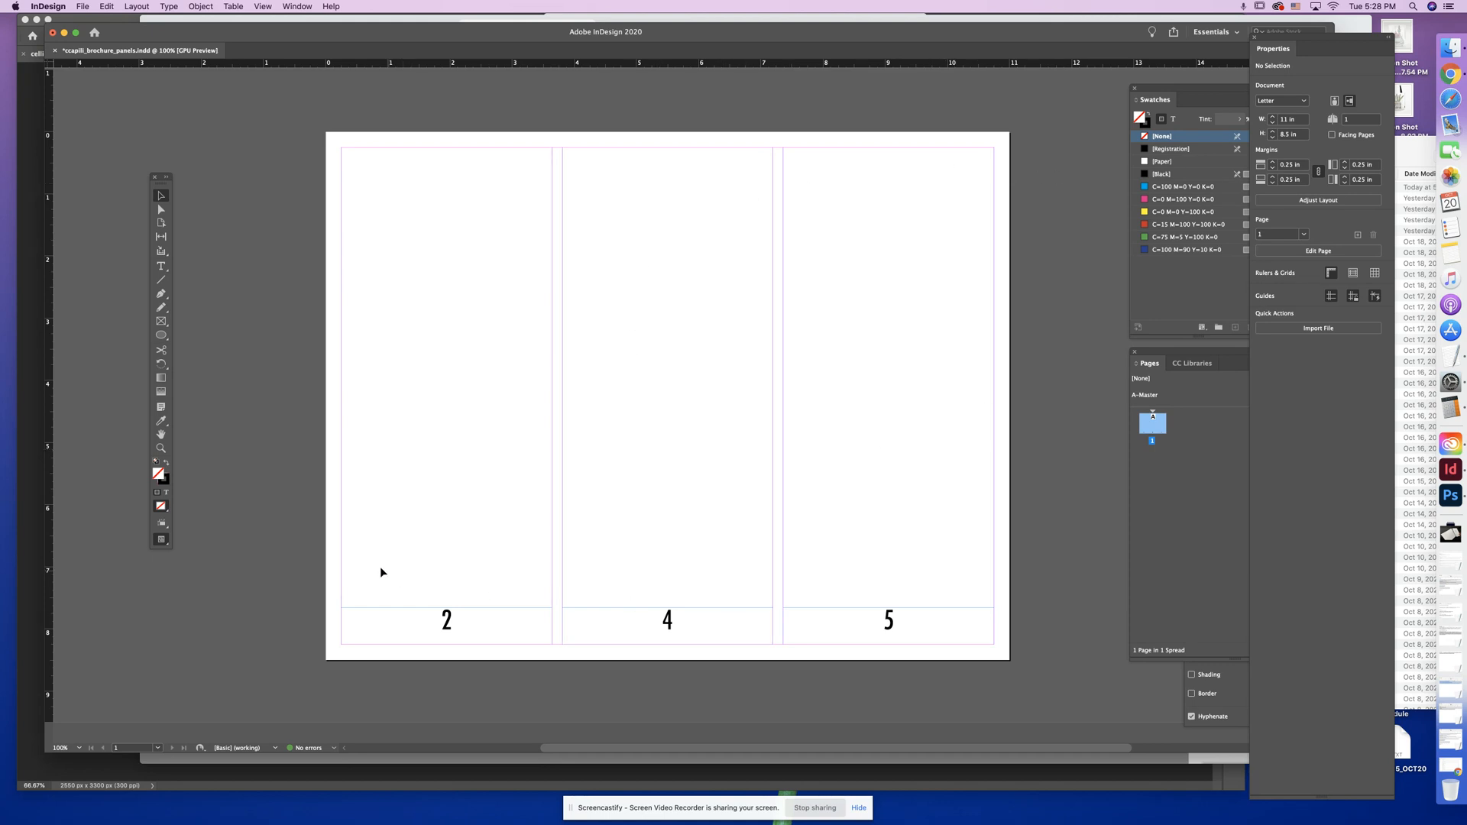
- Move the Pages panel clear of the Properties panel and duplicate page 1 as a second page
drag(380, 569, 934, 616)
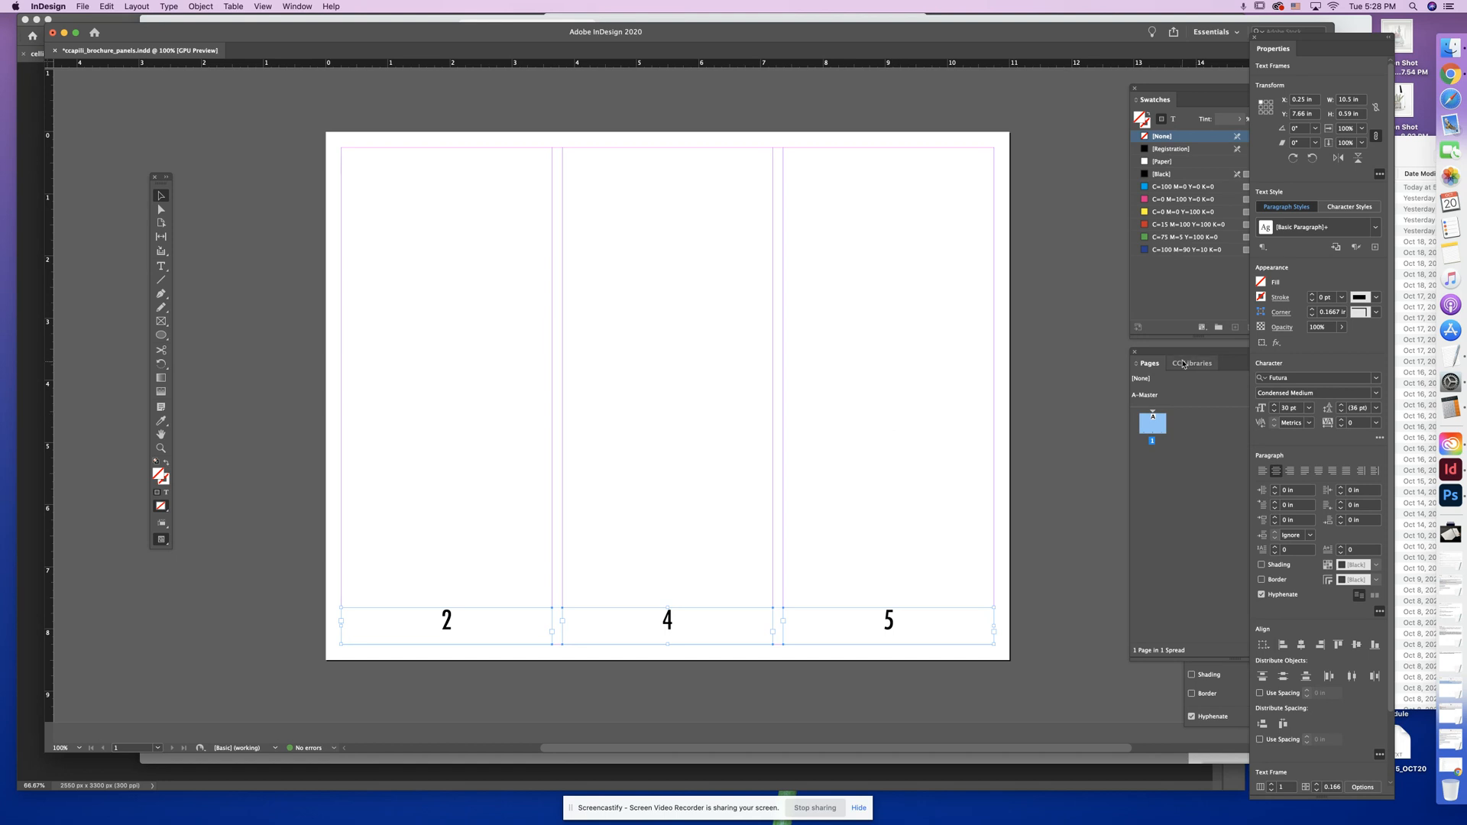
drag(1183, 353, 1081, 354)
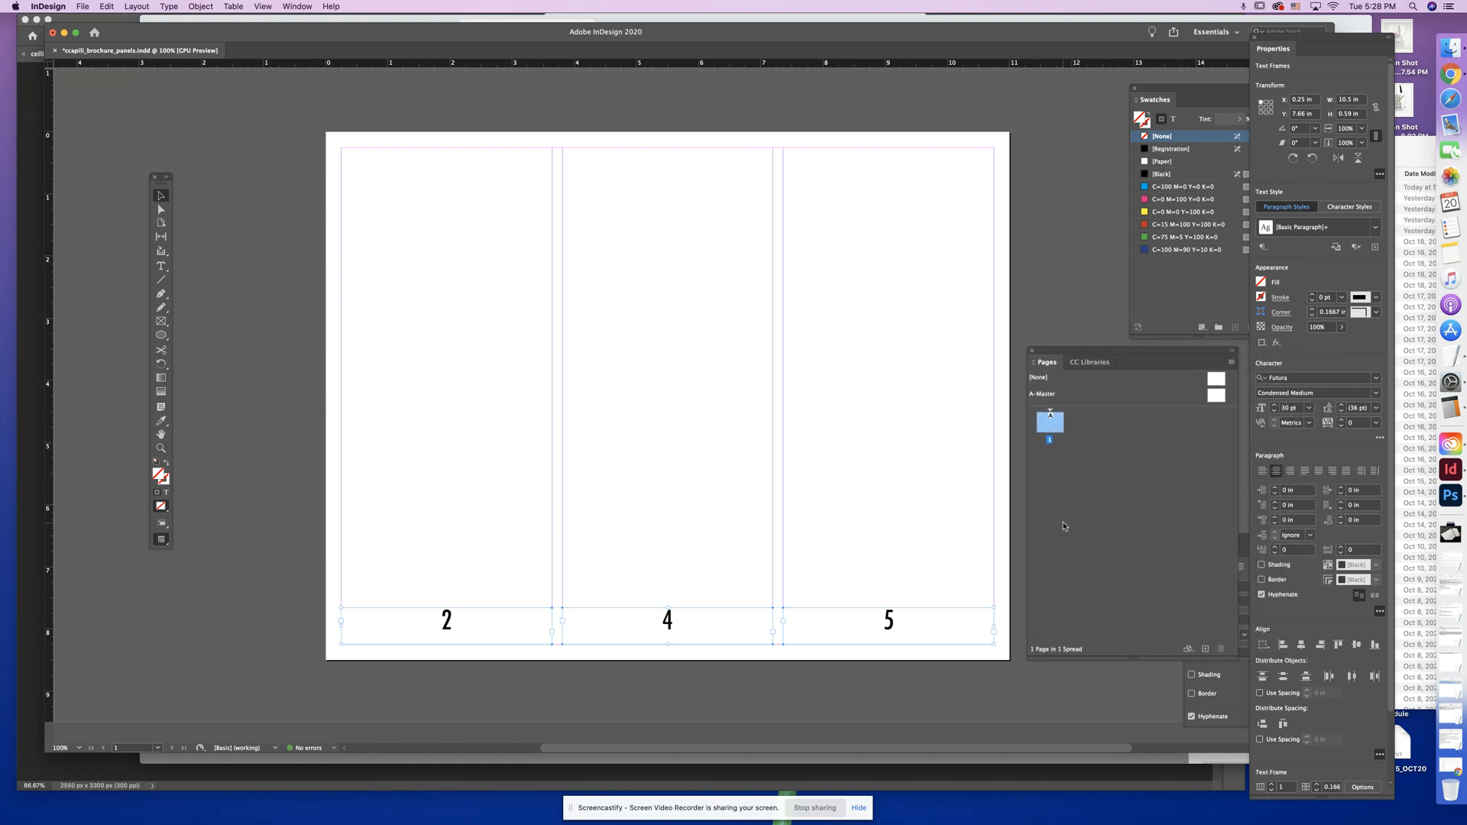
click(856, 525)
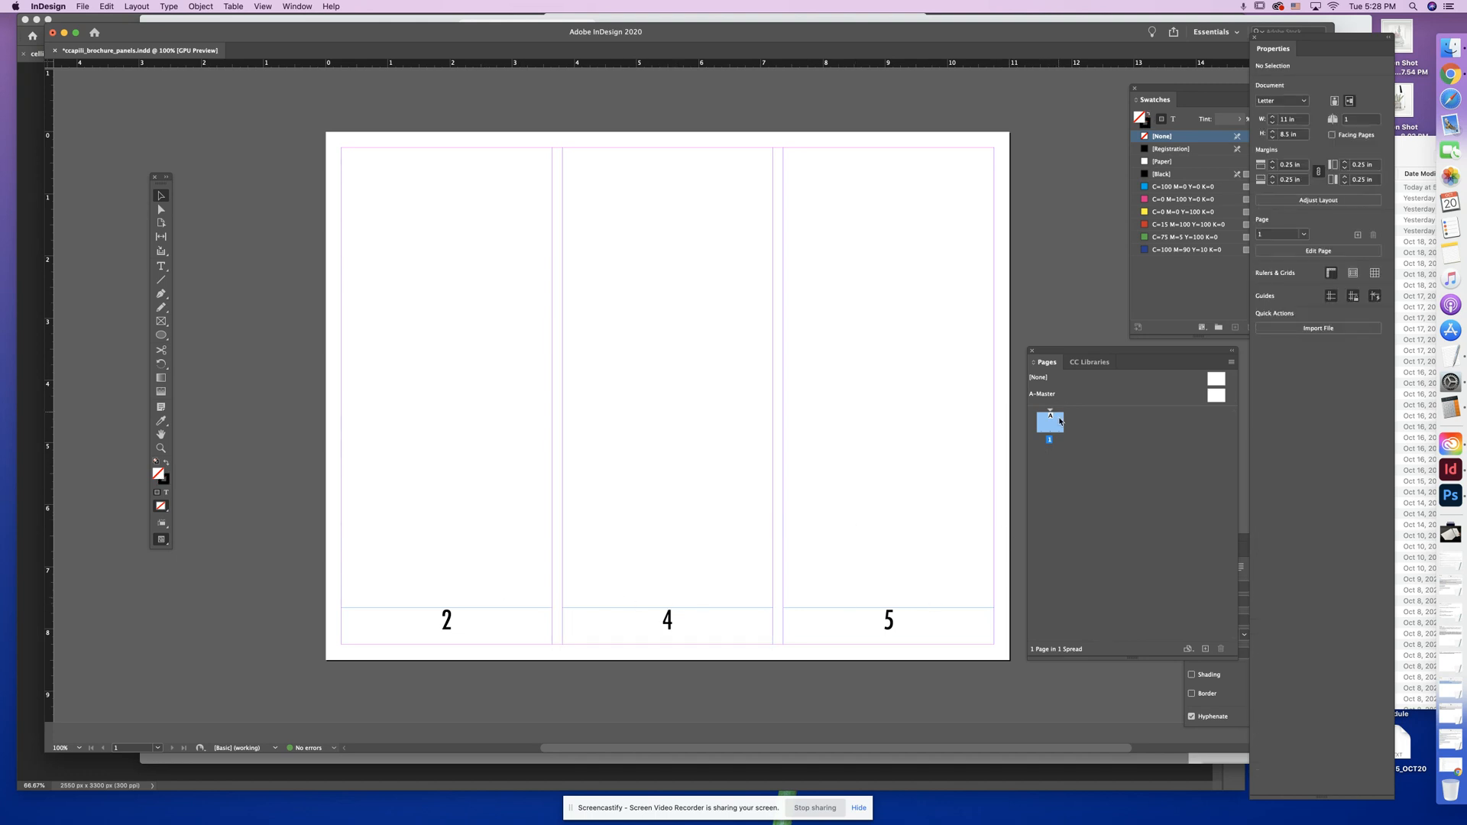
click(1128, 476)
click(1055, 426)
click(1205, 649)
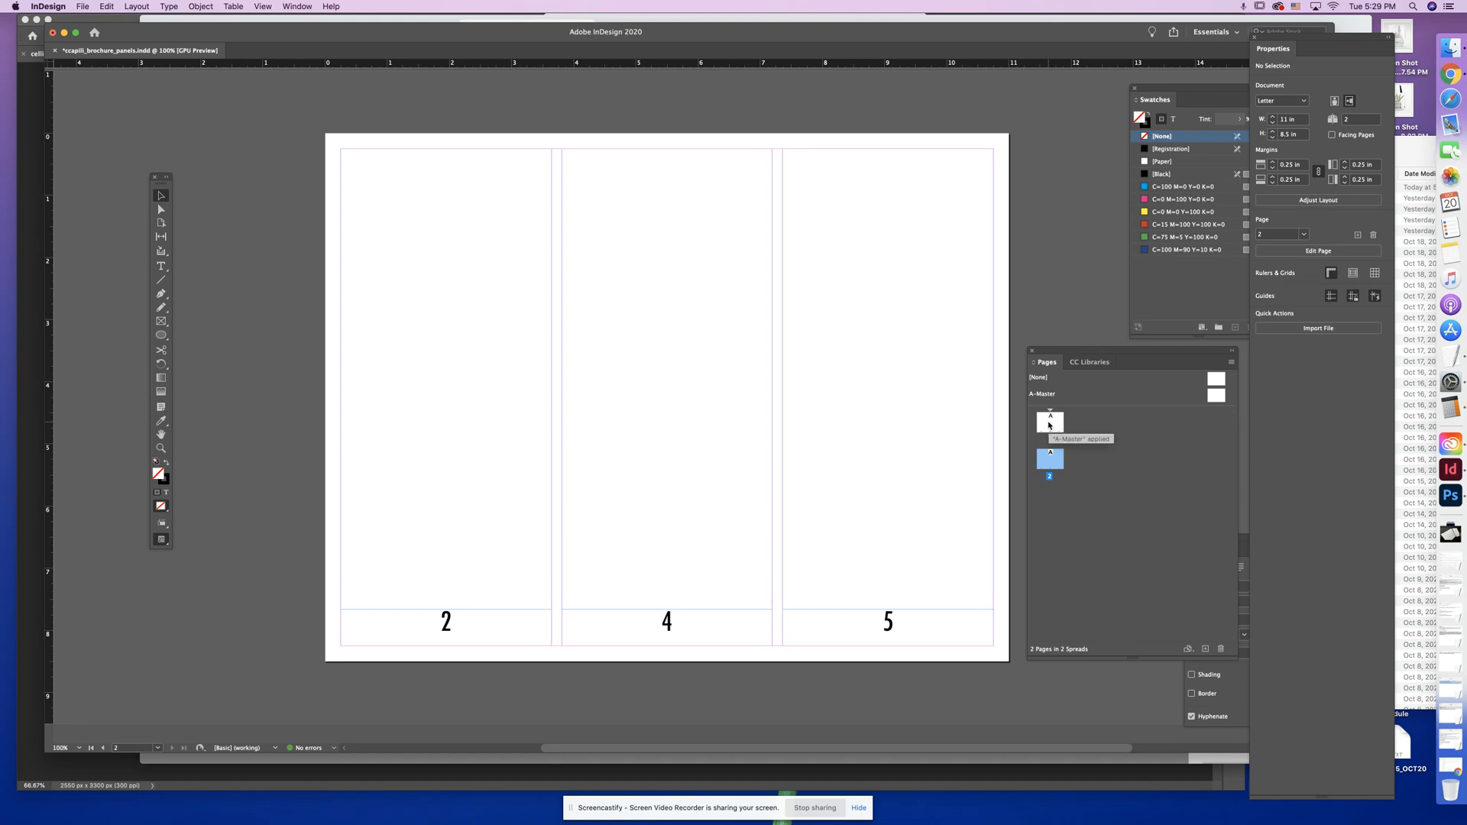
- Change the first page's panel numbers to 3, 6 and 1 from the first to the third column and save the document
key(super+minus)
key(super+minus)
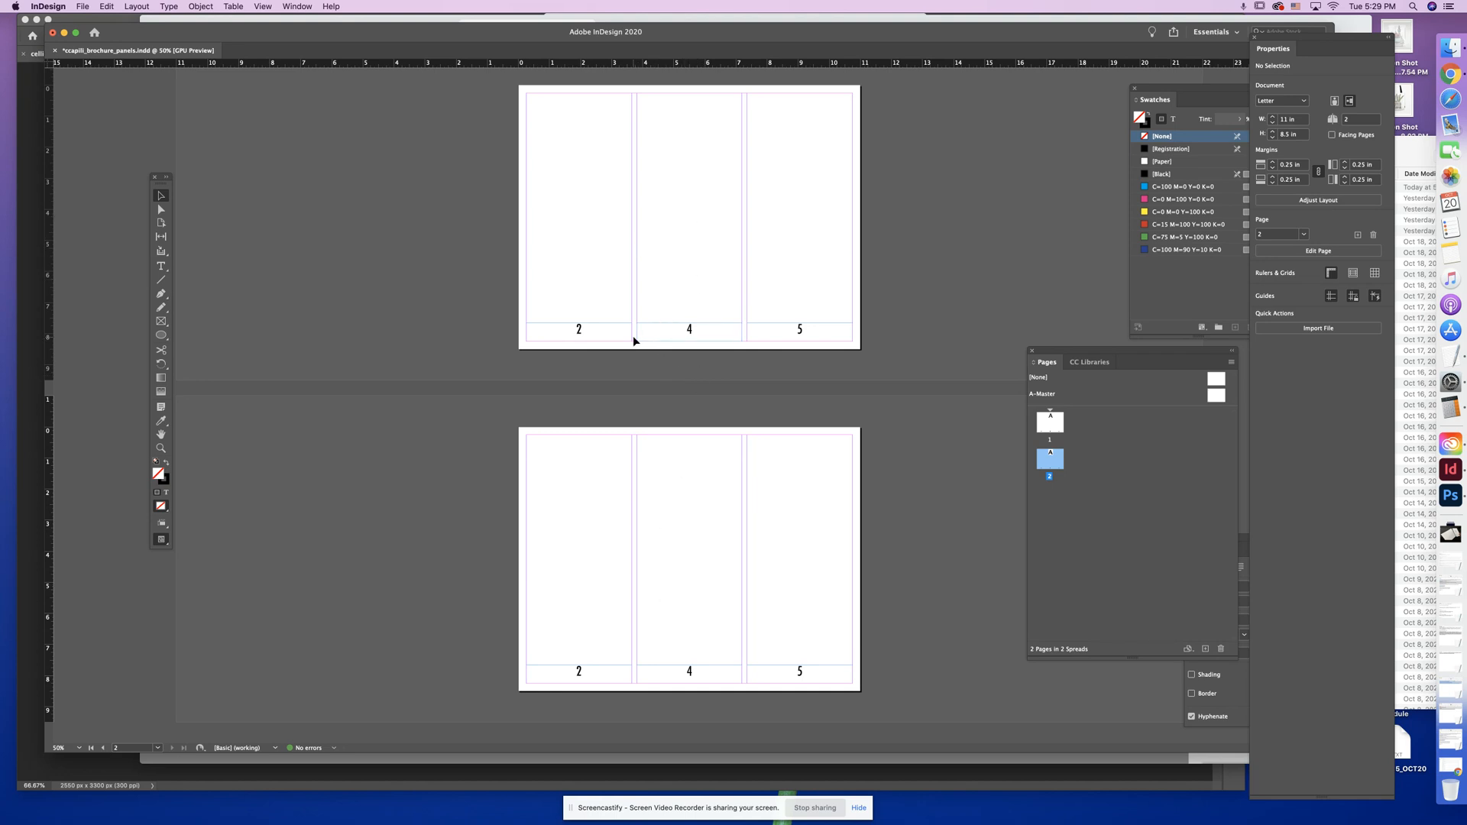
click(160, 267)
drag(587, 328, 560, 327)
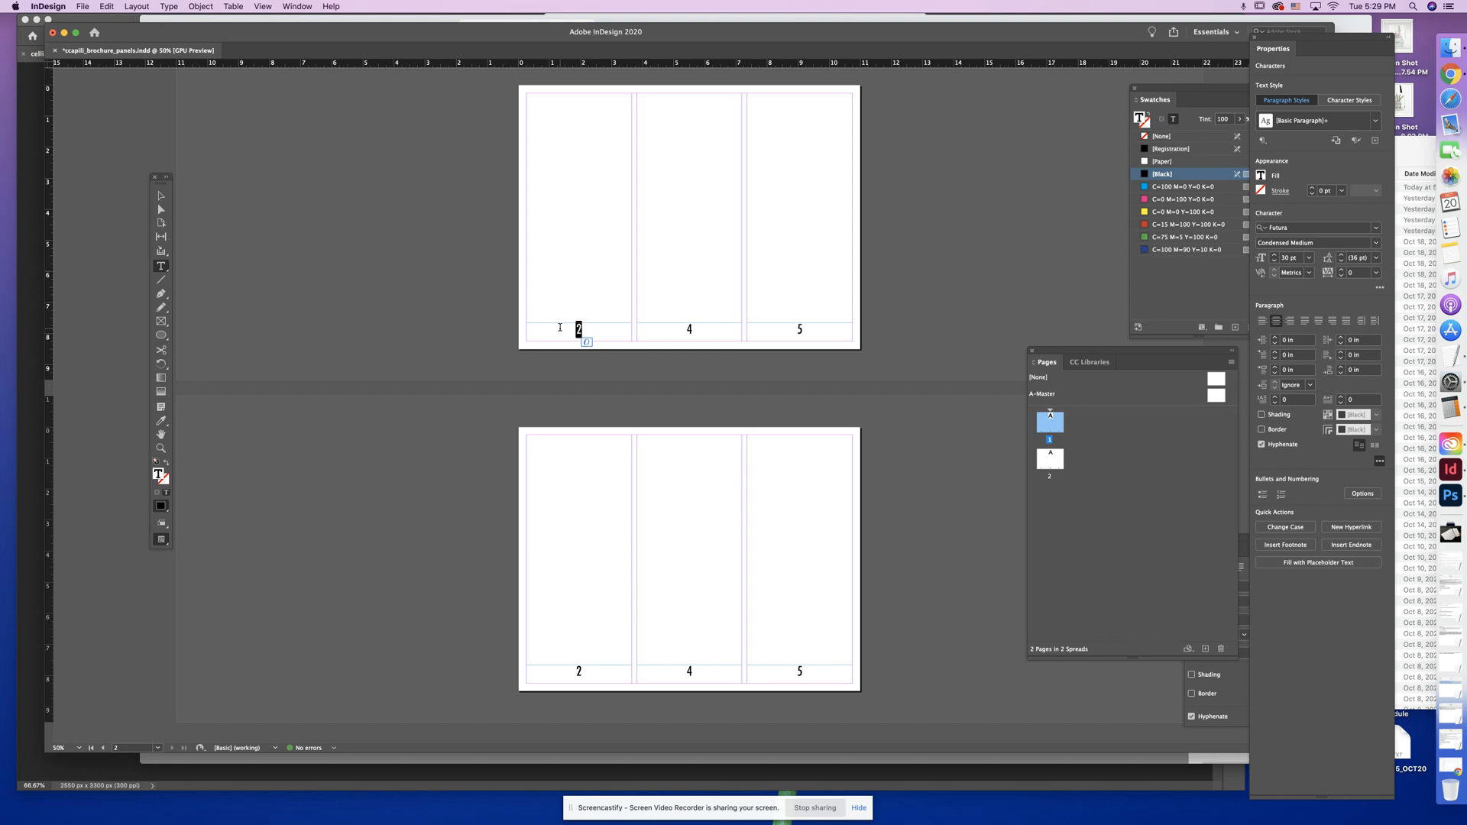
text(3)
double_click(692, 329)
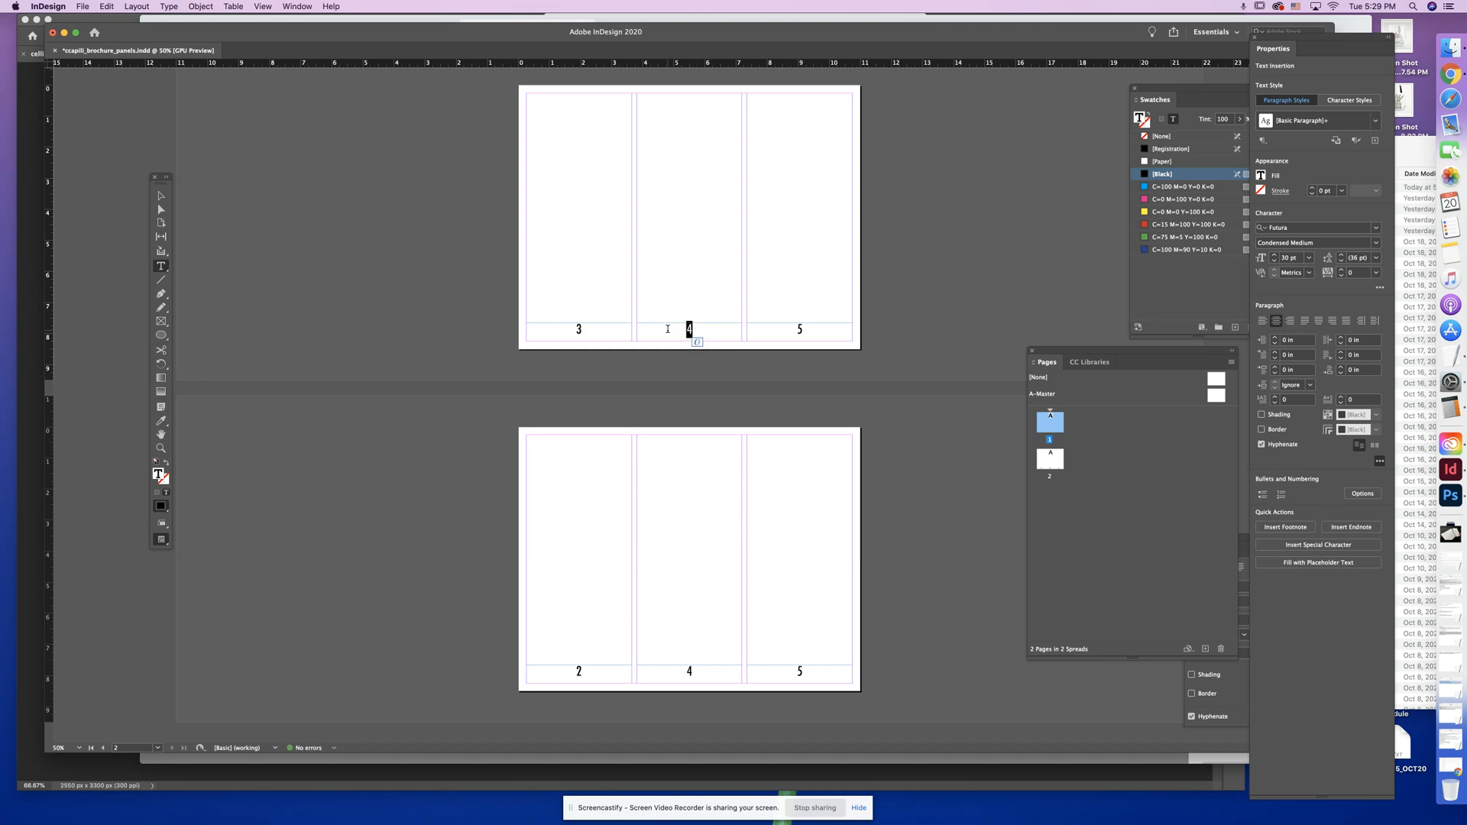
text(6)
double_click(811, 329)
text(1)
click(161, 196)
click(698, 243)
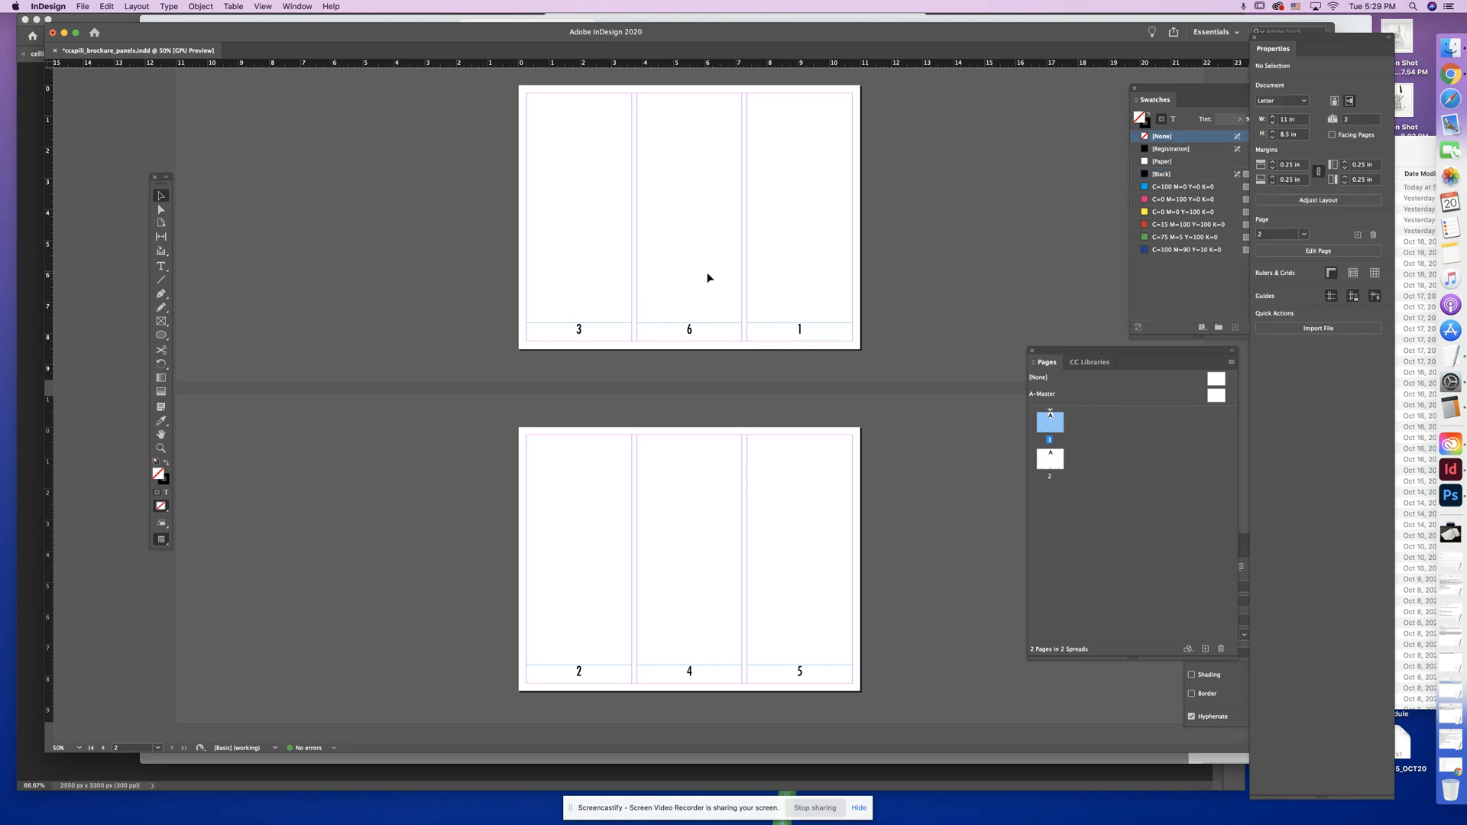
key(super+s)
- Draw a rectangle about 11.62 by 8.99 in that covers the first page and extends past all its edges
key(super+equal)
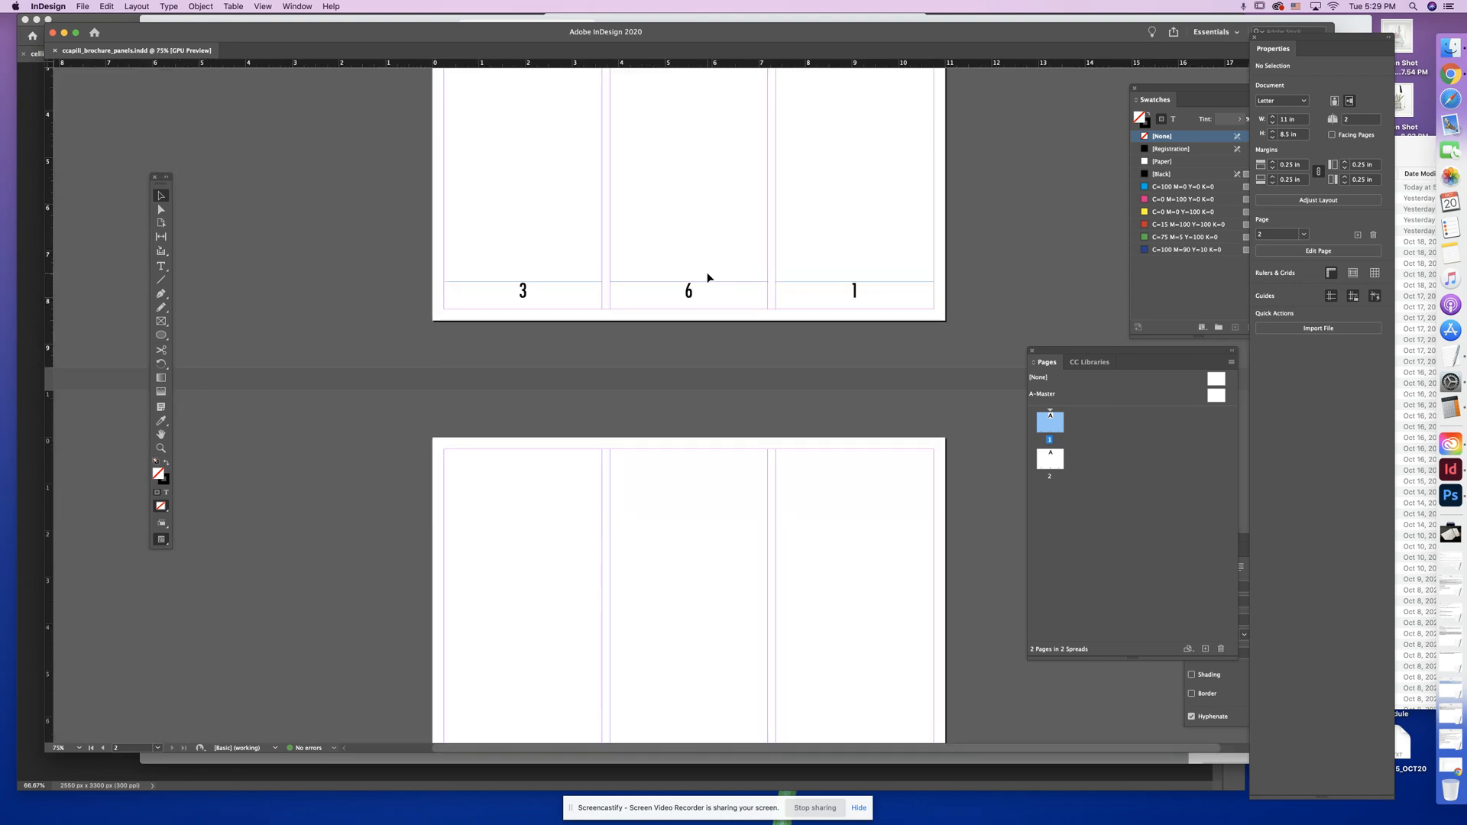
scroll(868, 340, up, 5)
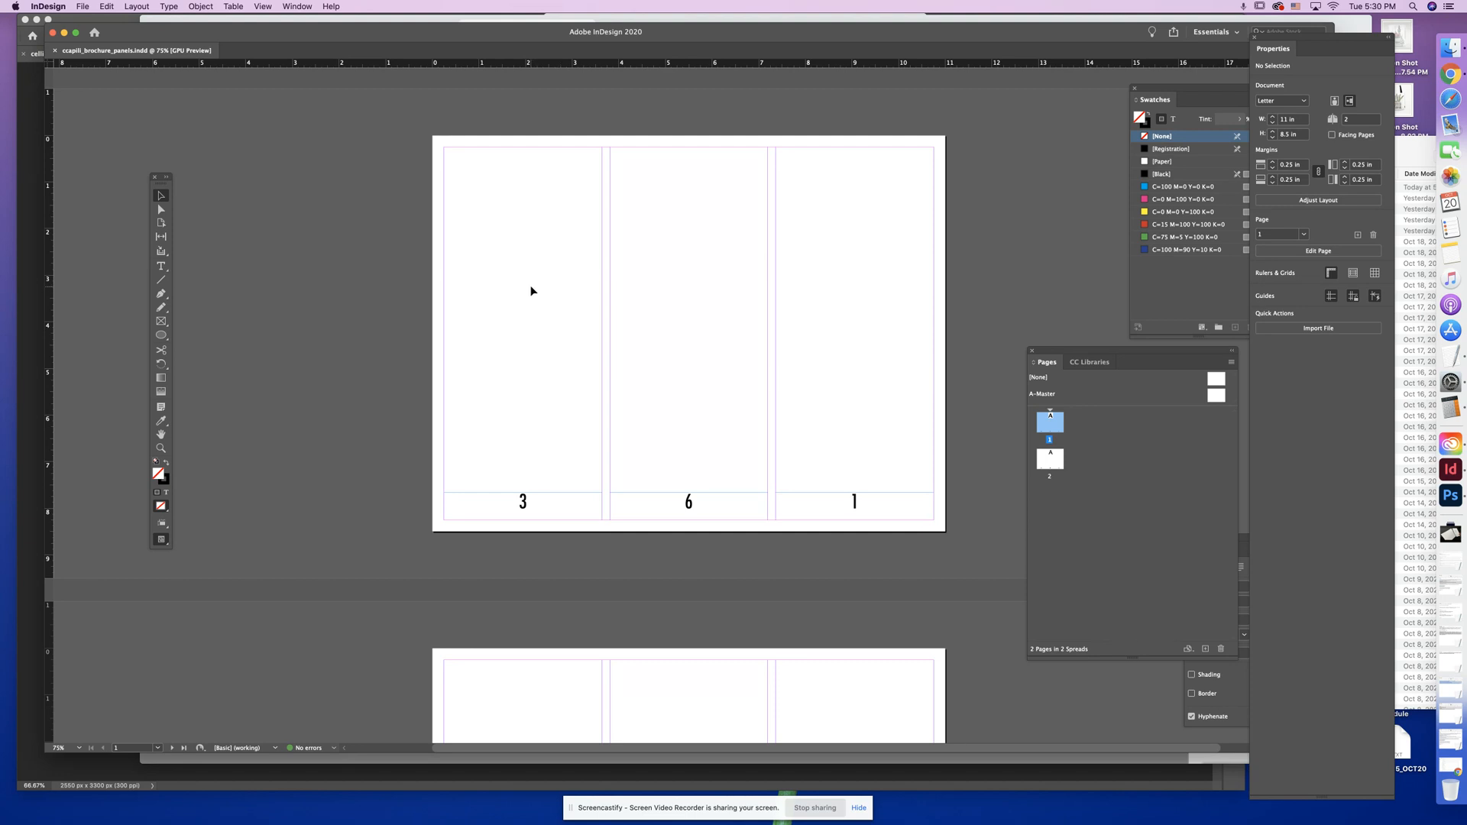
key(super+equal)
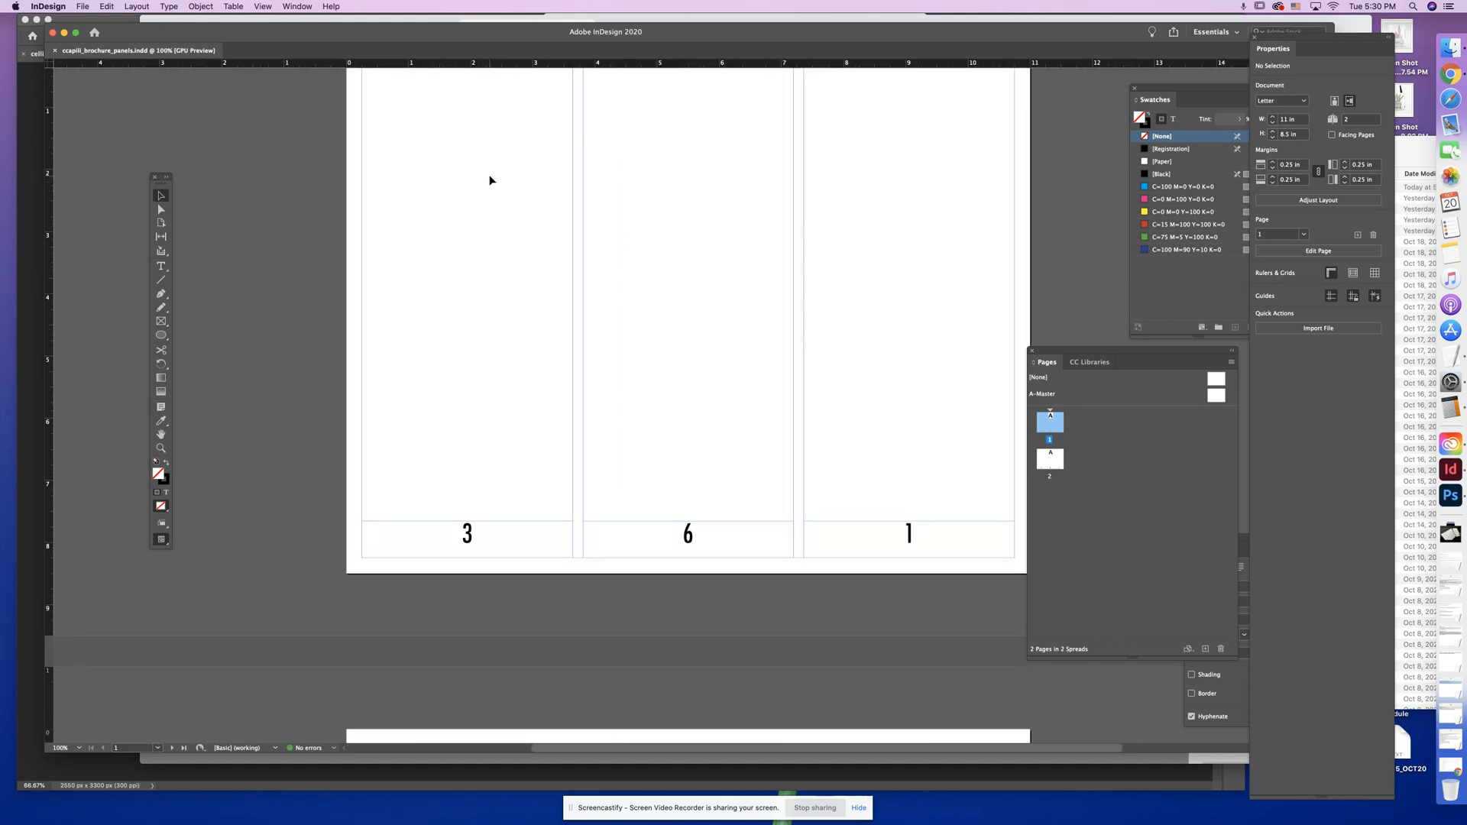
scroll(609, 213, up, 3)
drag(576, 336, 549, 334)
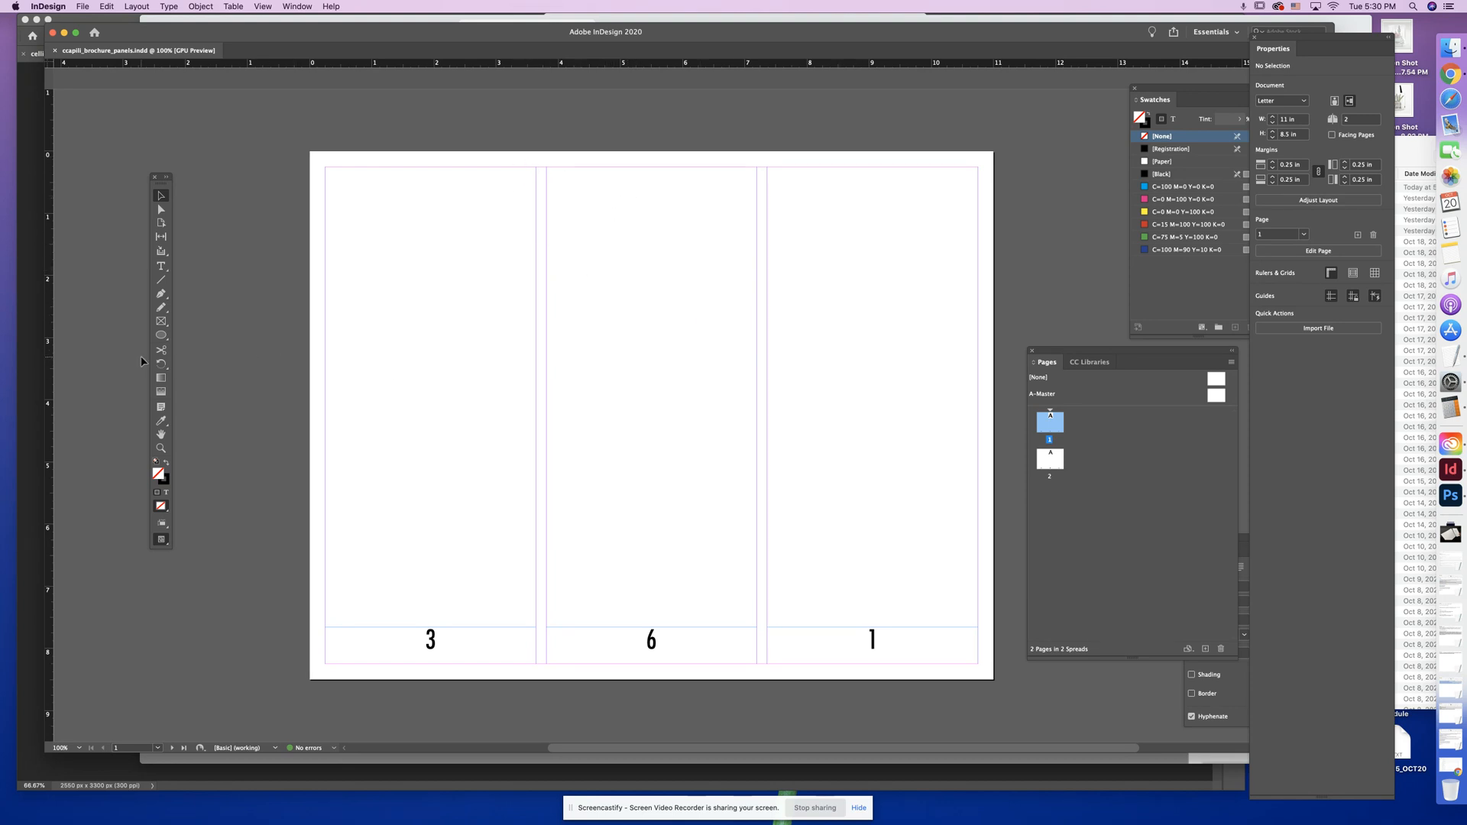
click(160, 335)
right_click(162, 337)
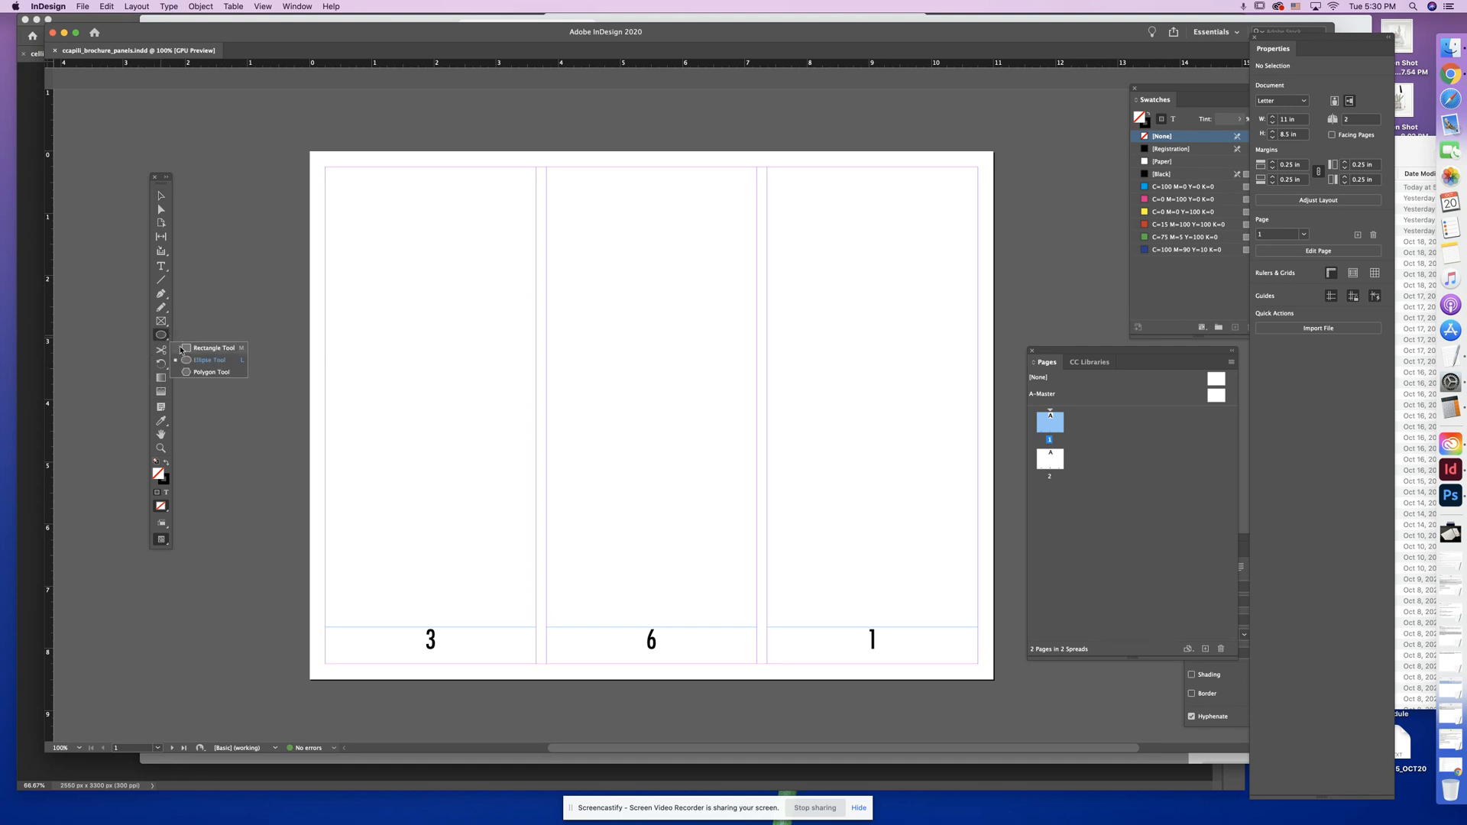
click(184, 348)
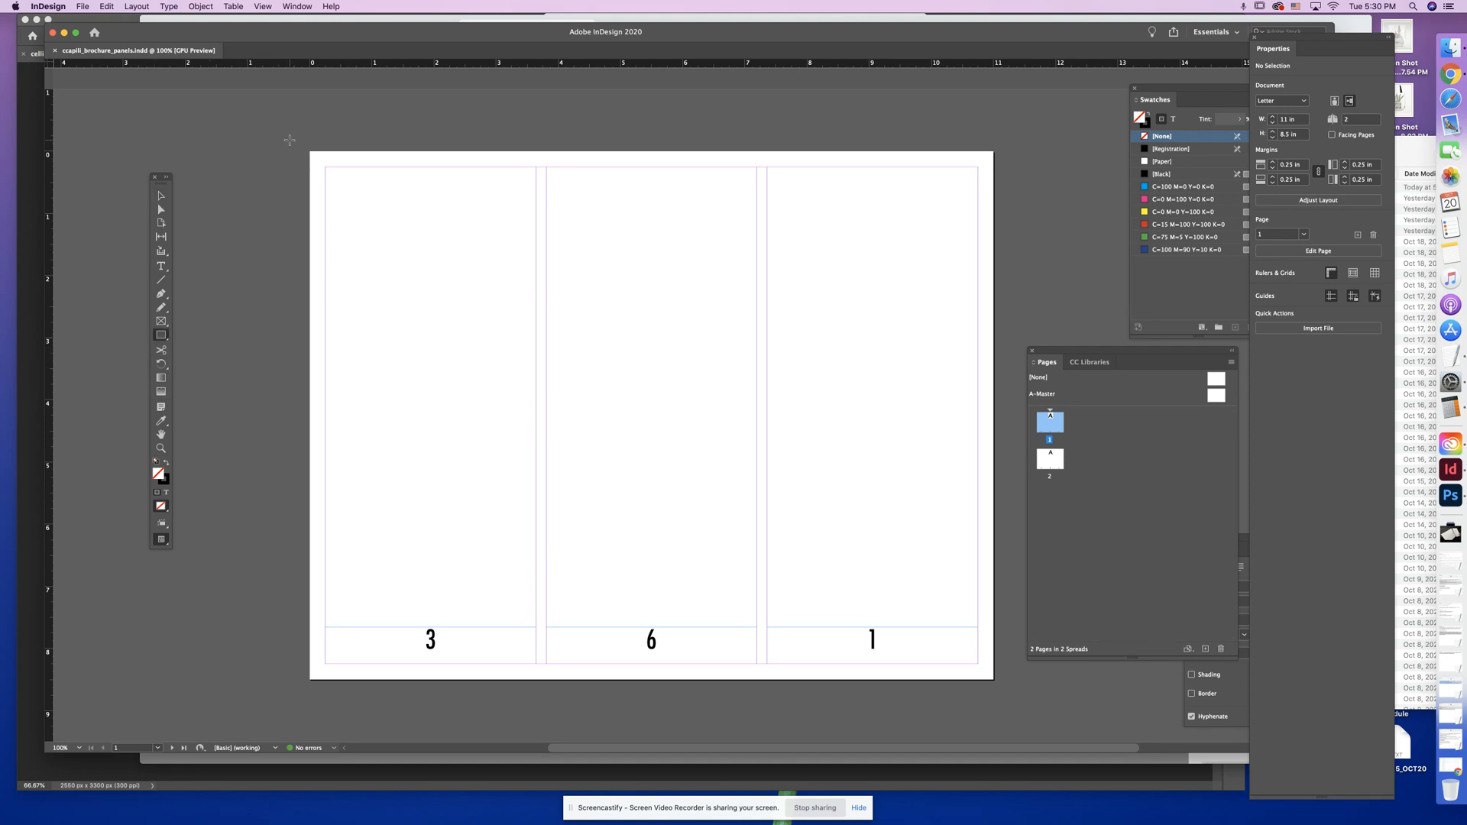
drag(290, 140, 1011, 698)
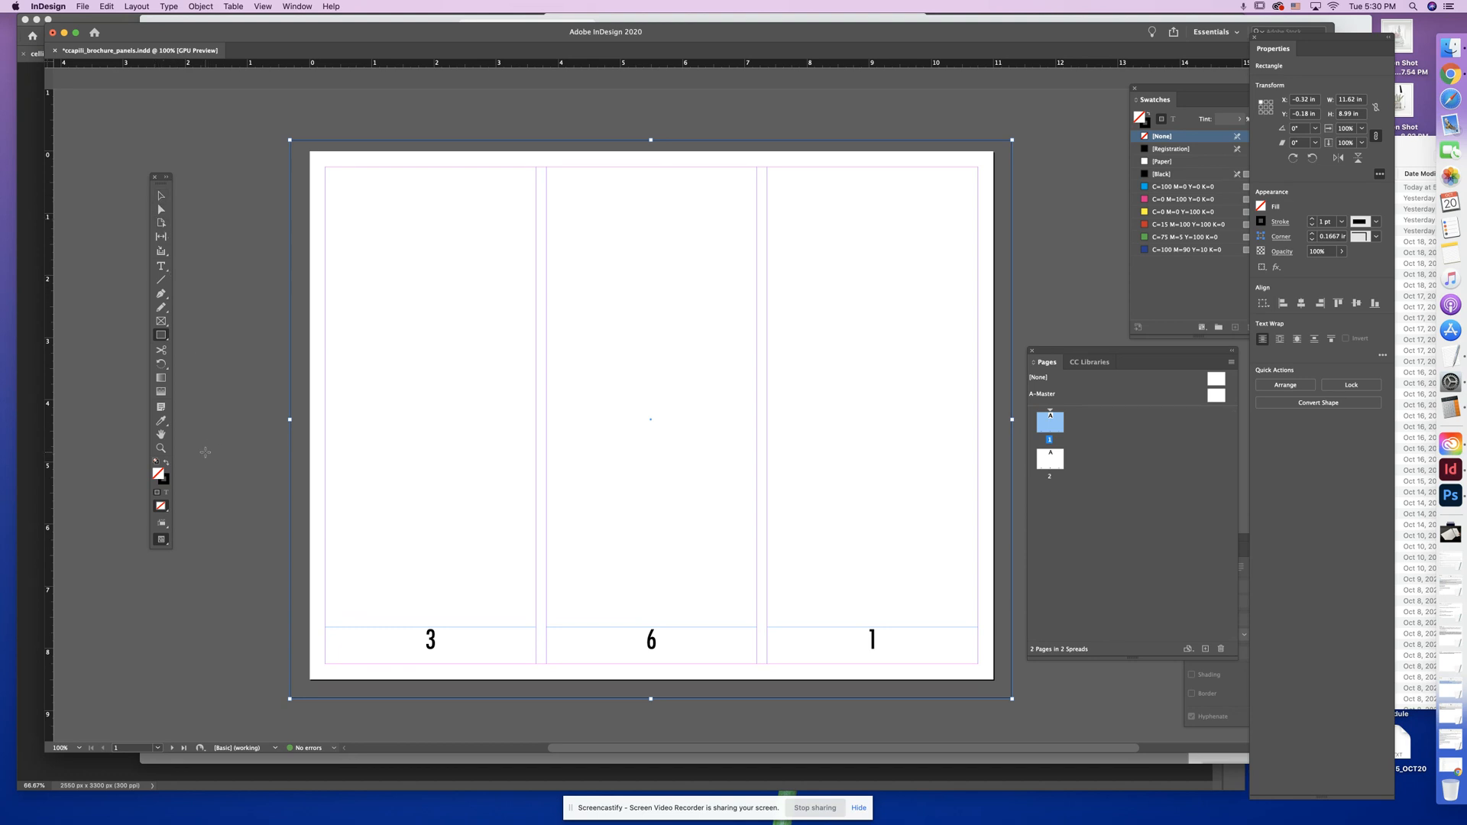
- Give the rectangle a C=100 M=0 Y=0 K=0 fill and no stroke
click(167, 480)
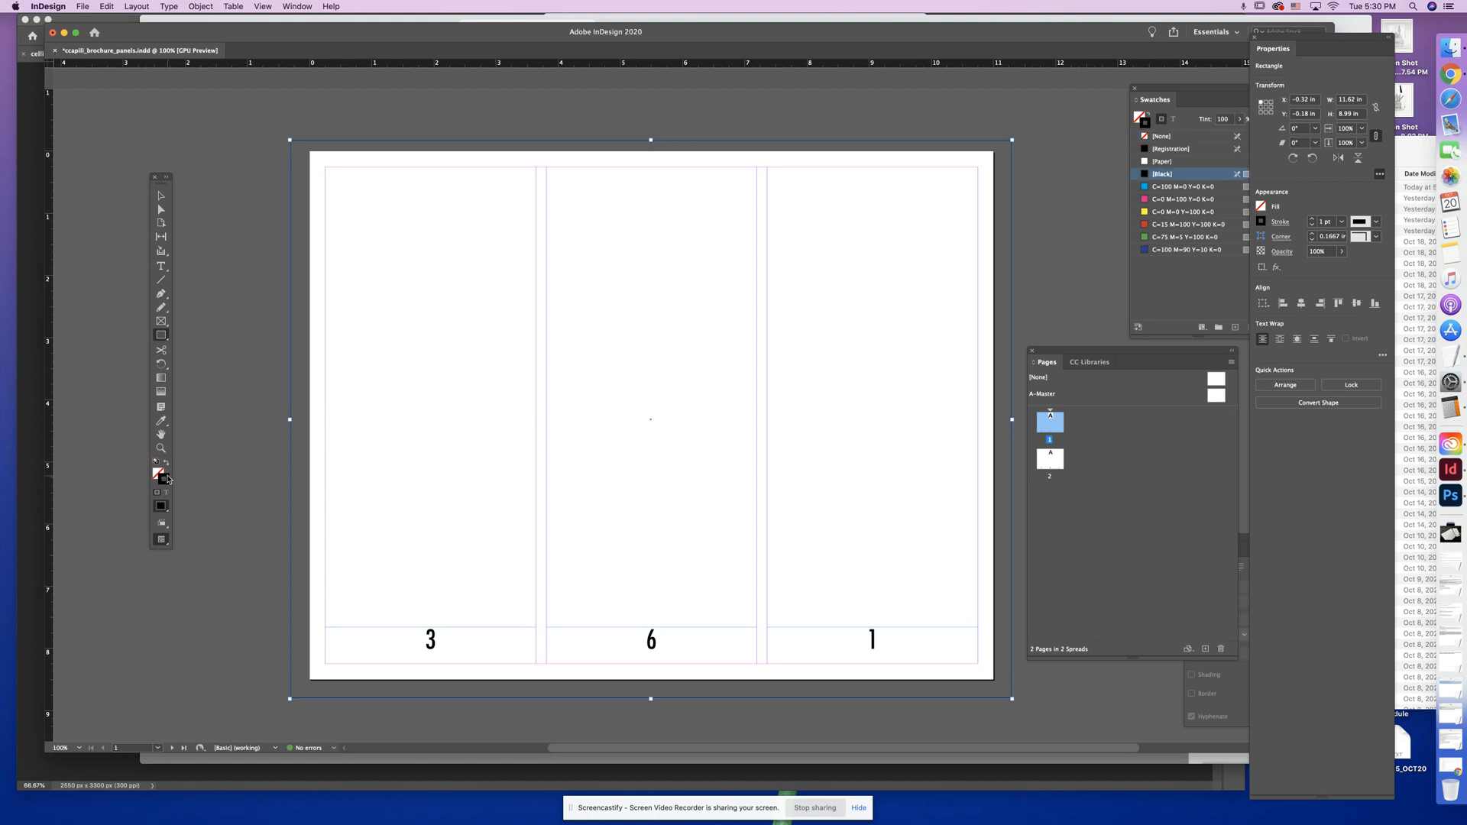
click(1166, 187)
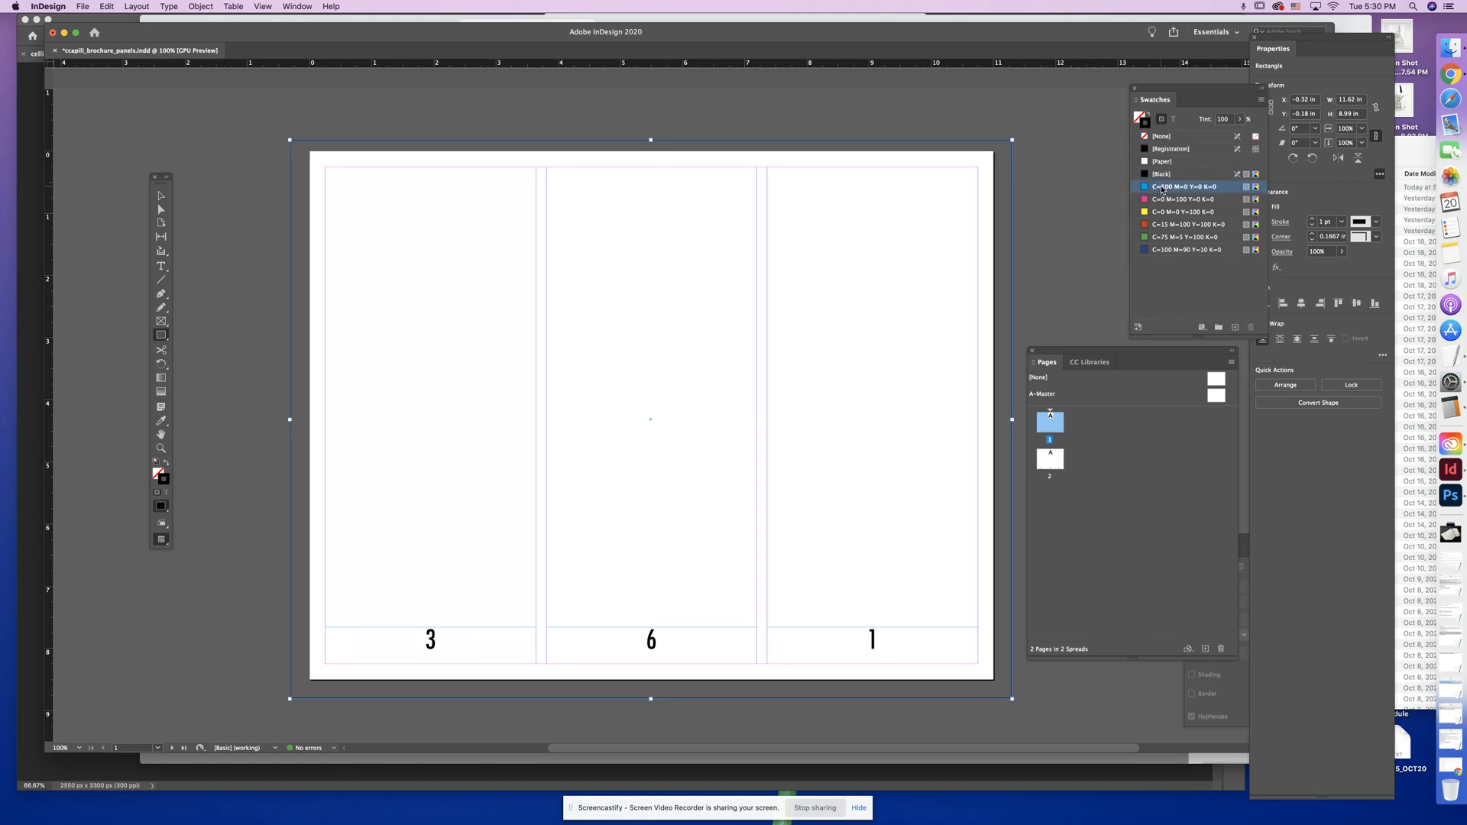
click(1212, 121)
text(10)
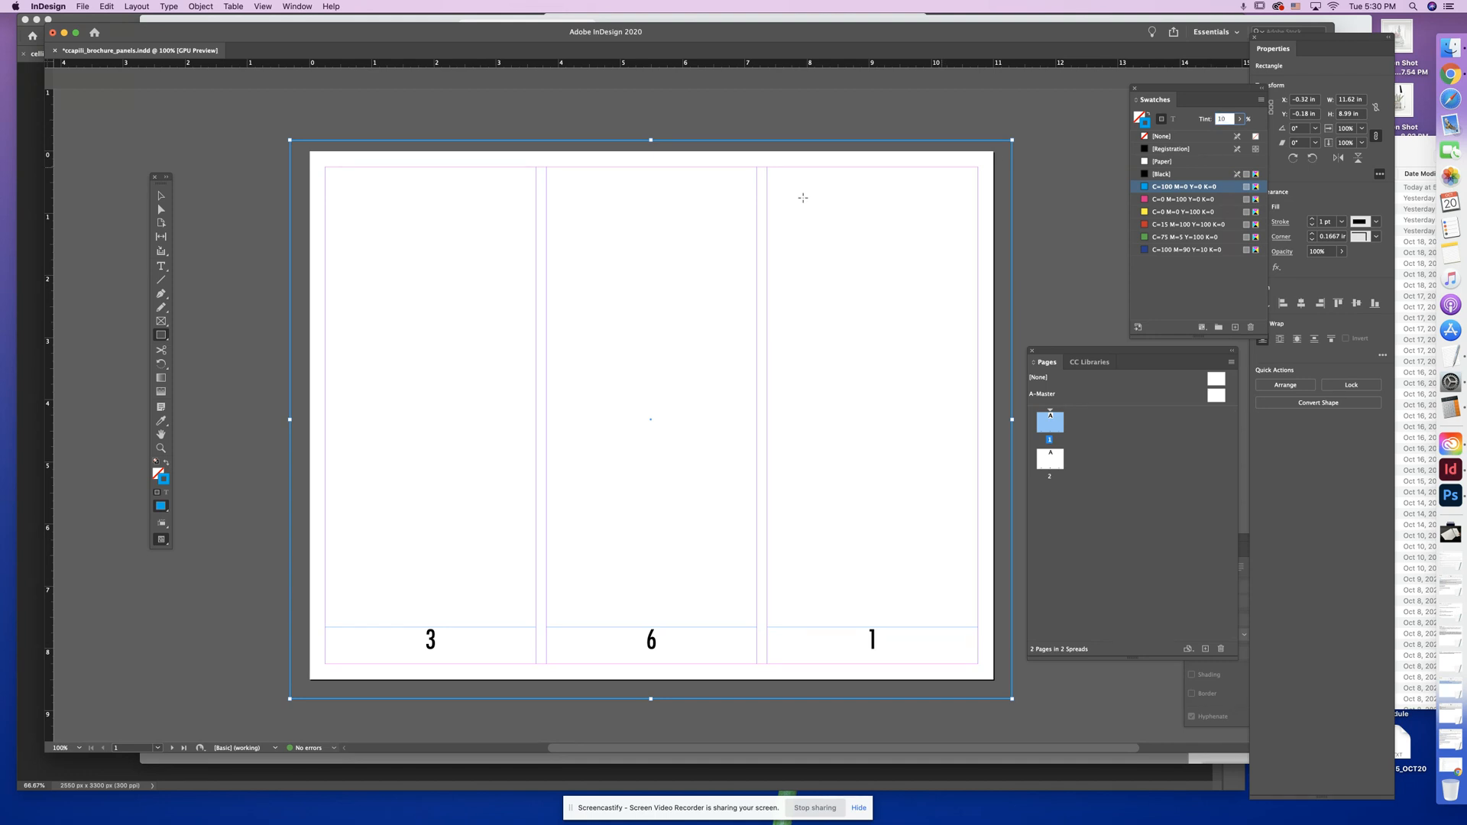
click(166, 464)
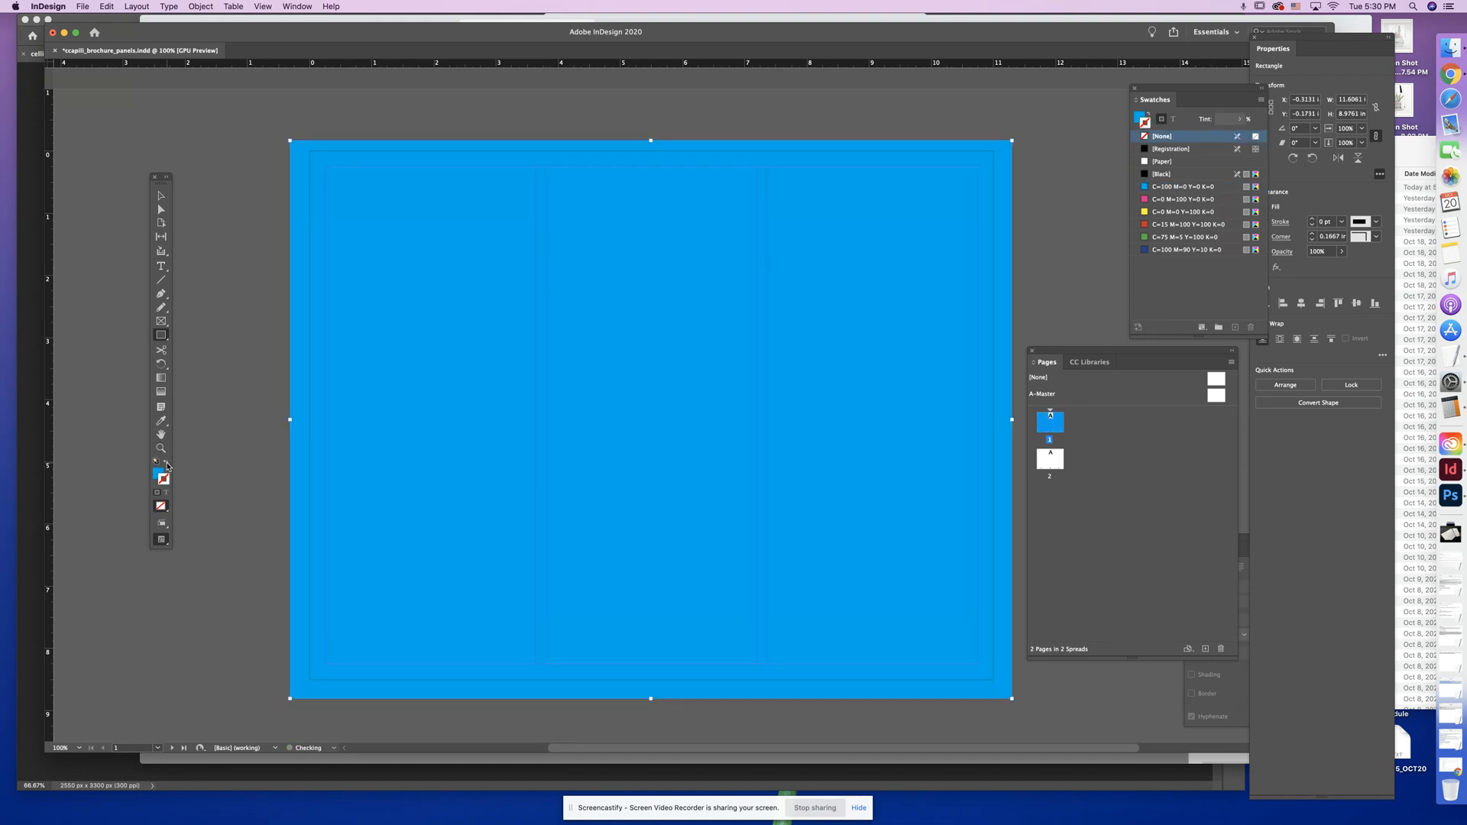
- Set the tint of the rectangle's fill to 10% and deselect the rectangle
click(159, 474)
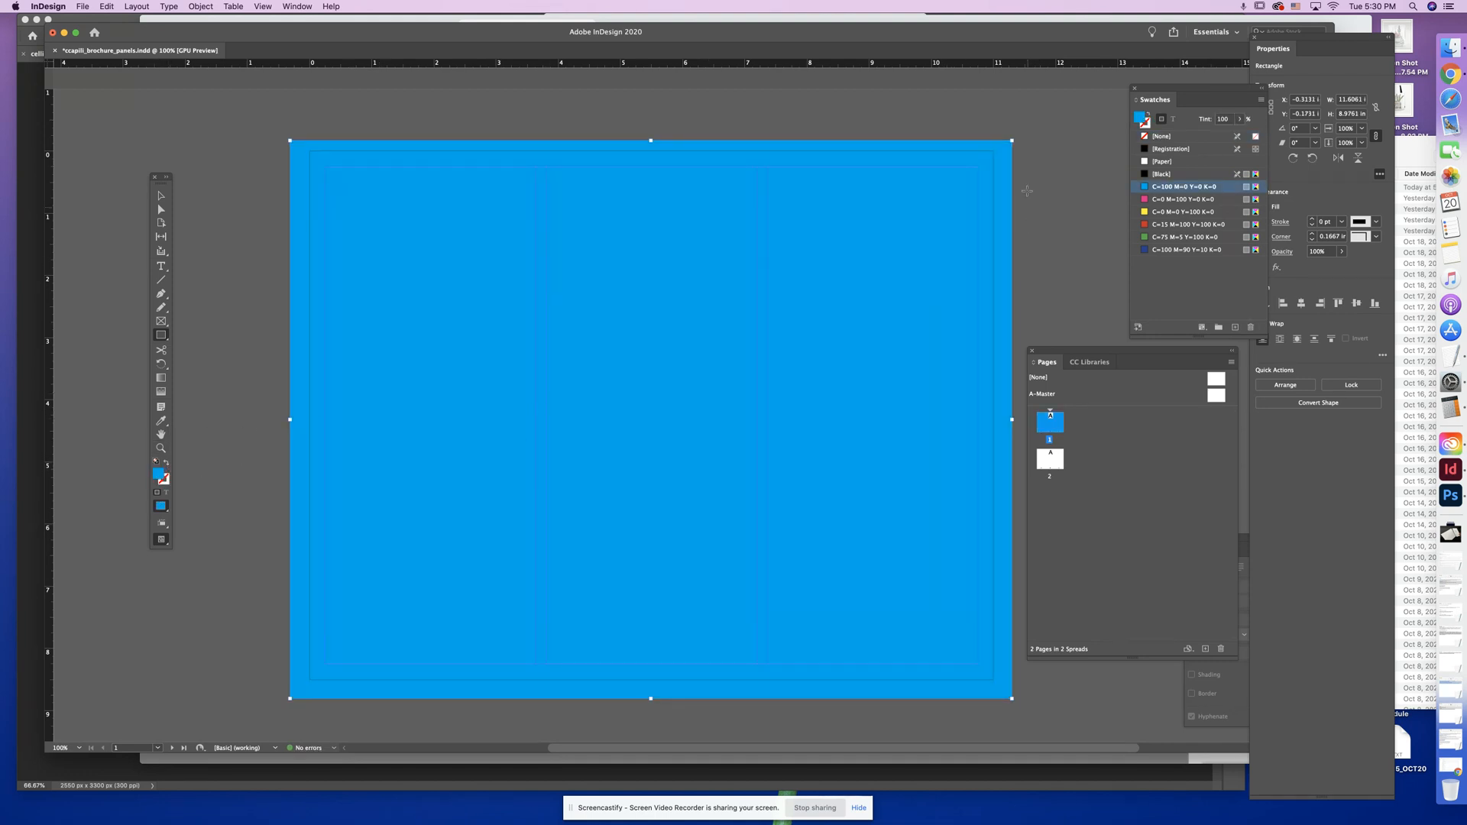
drag(1232, 120, 1169, 116)
text(10)
key(Return)
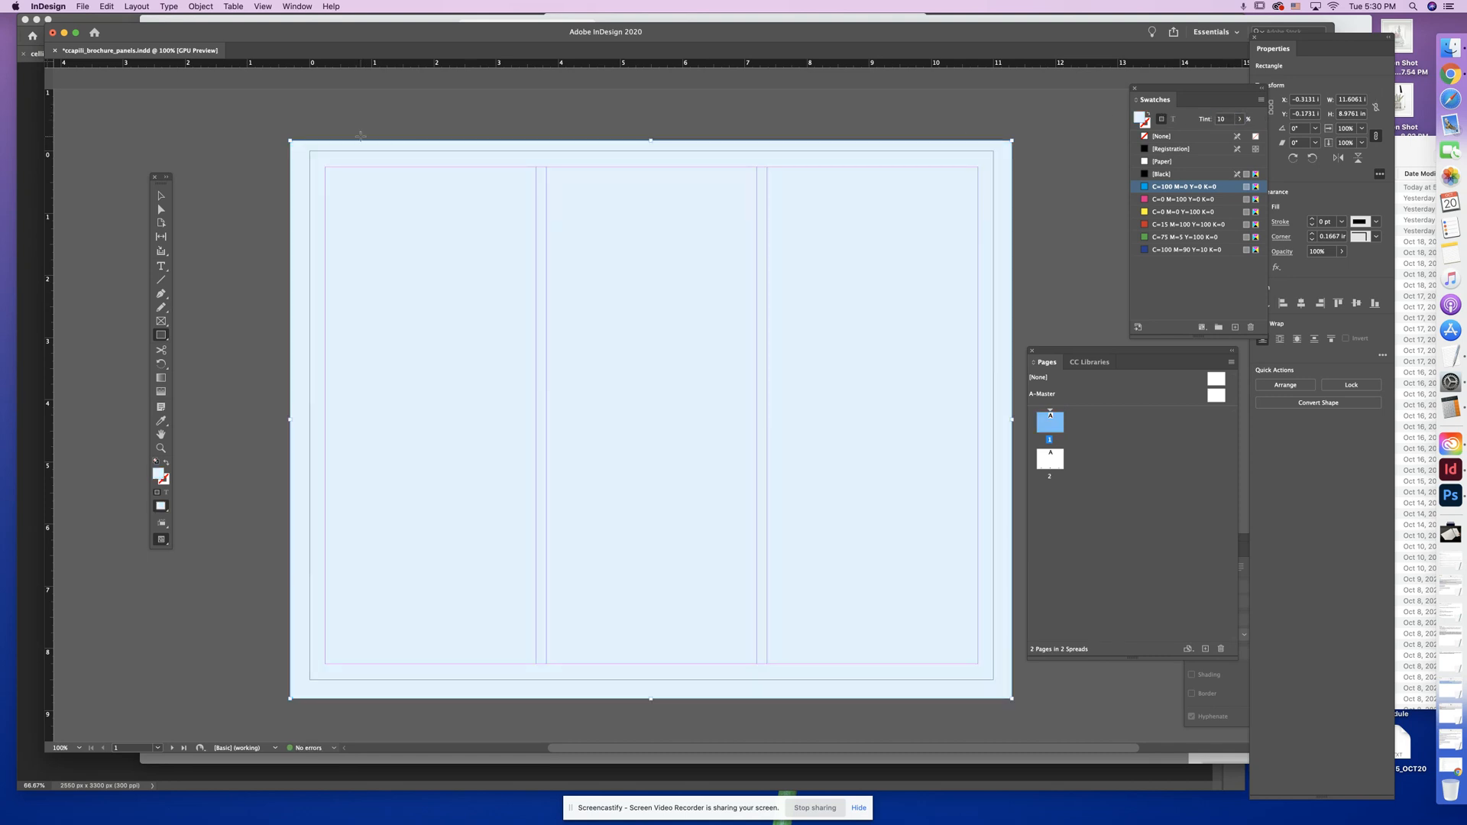
click(160, 196)
click(241, 159)
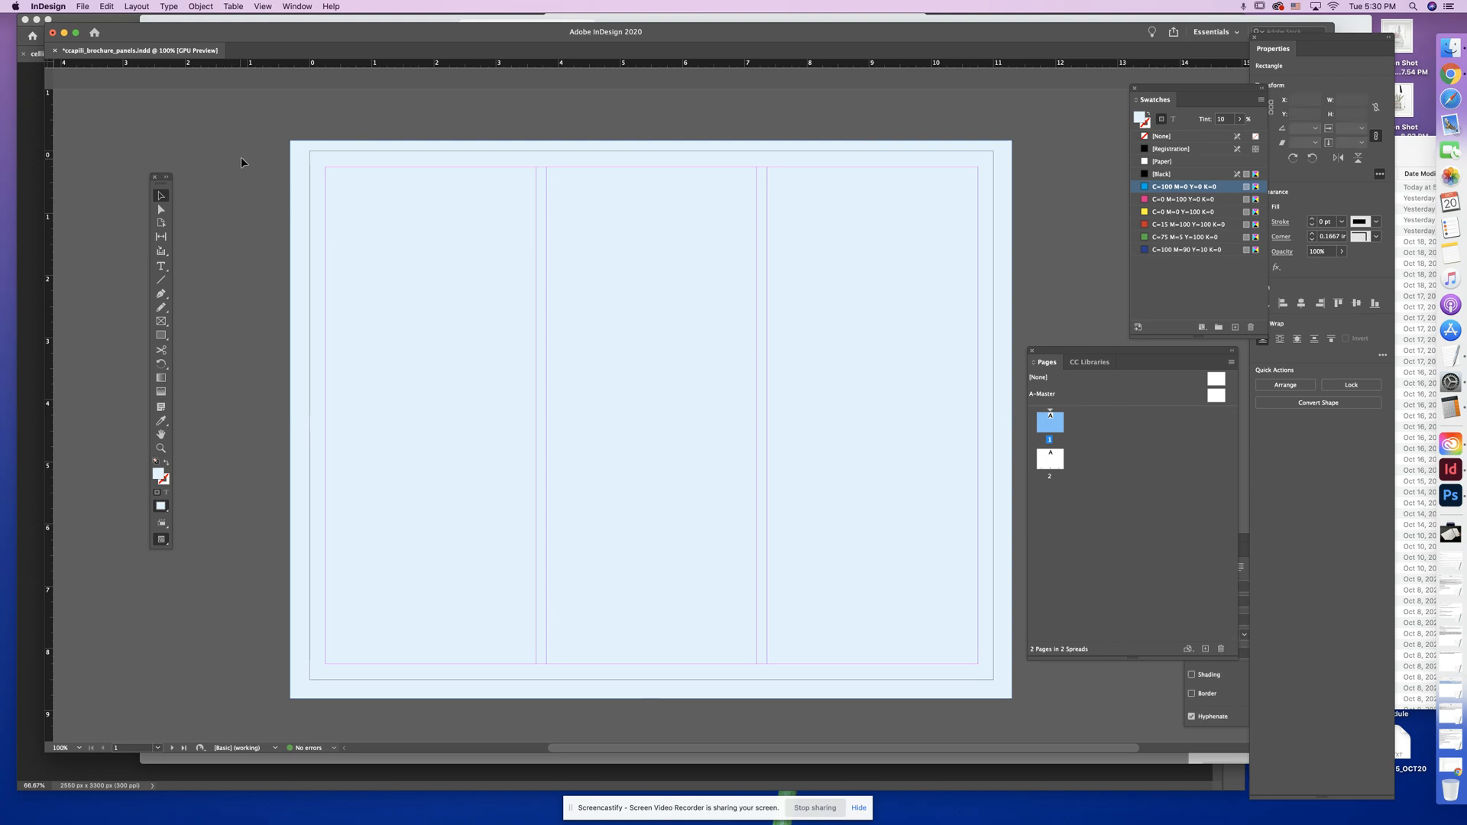
- Raise the blue rectangle's bottom edge to uncover the number frames and move all three frames just below the page
click(696, 600)
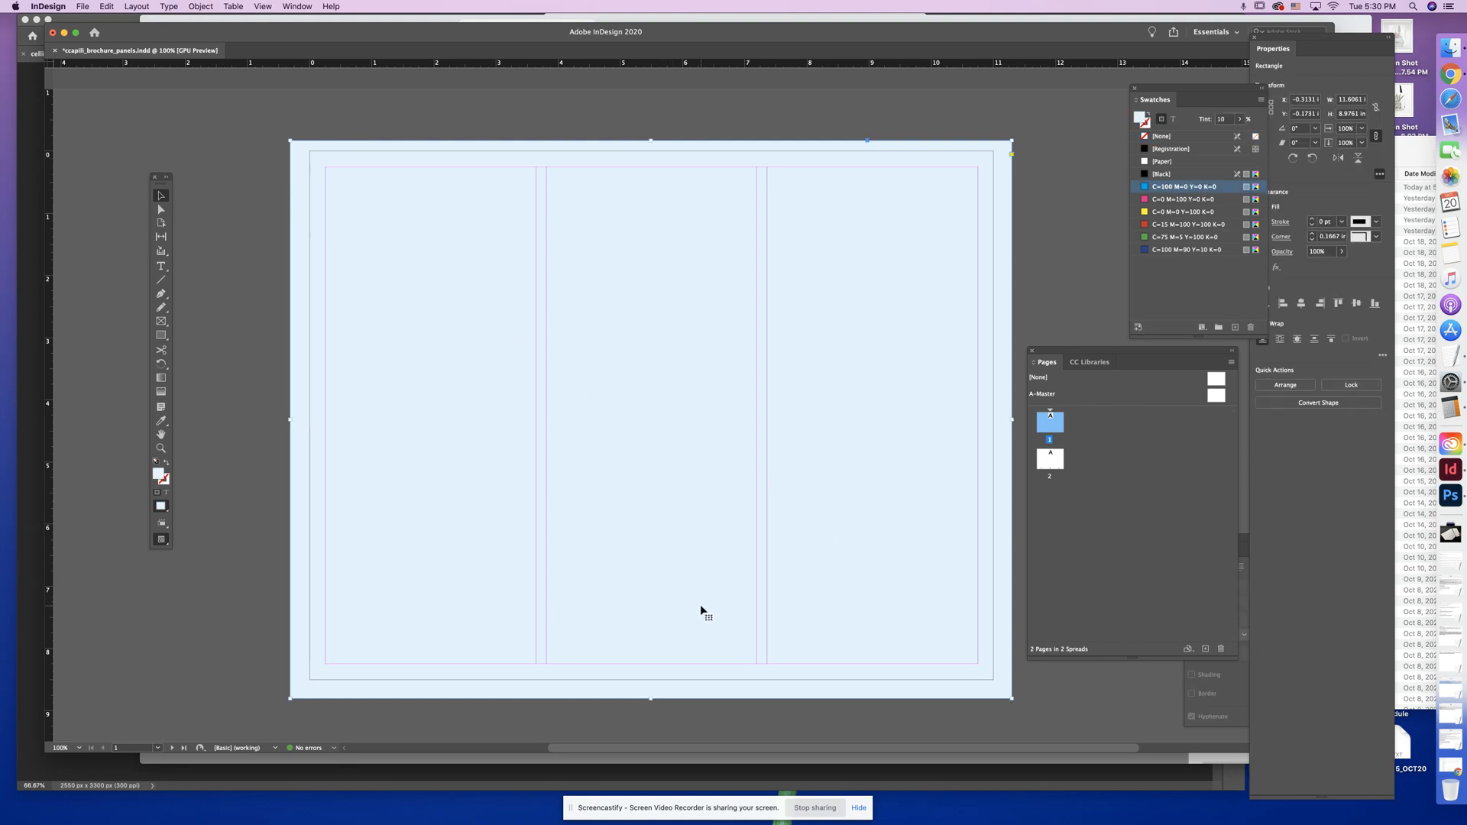
drag(651, 697, 653, 600)
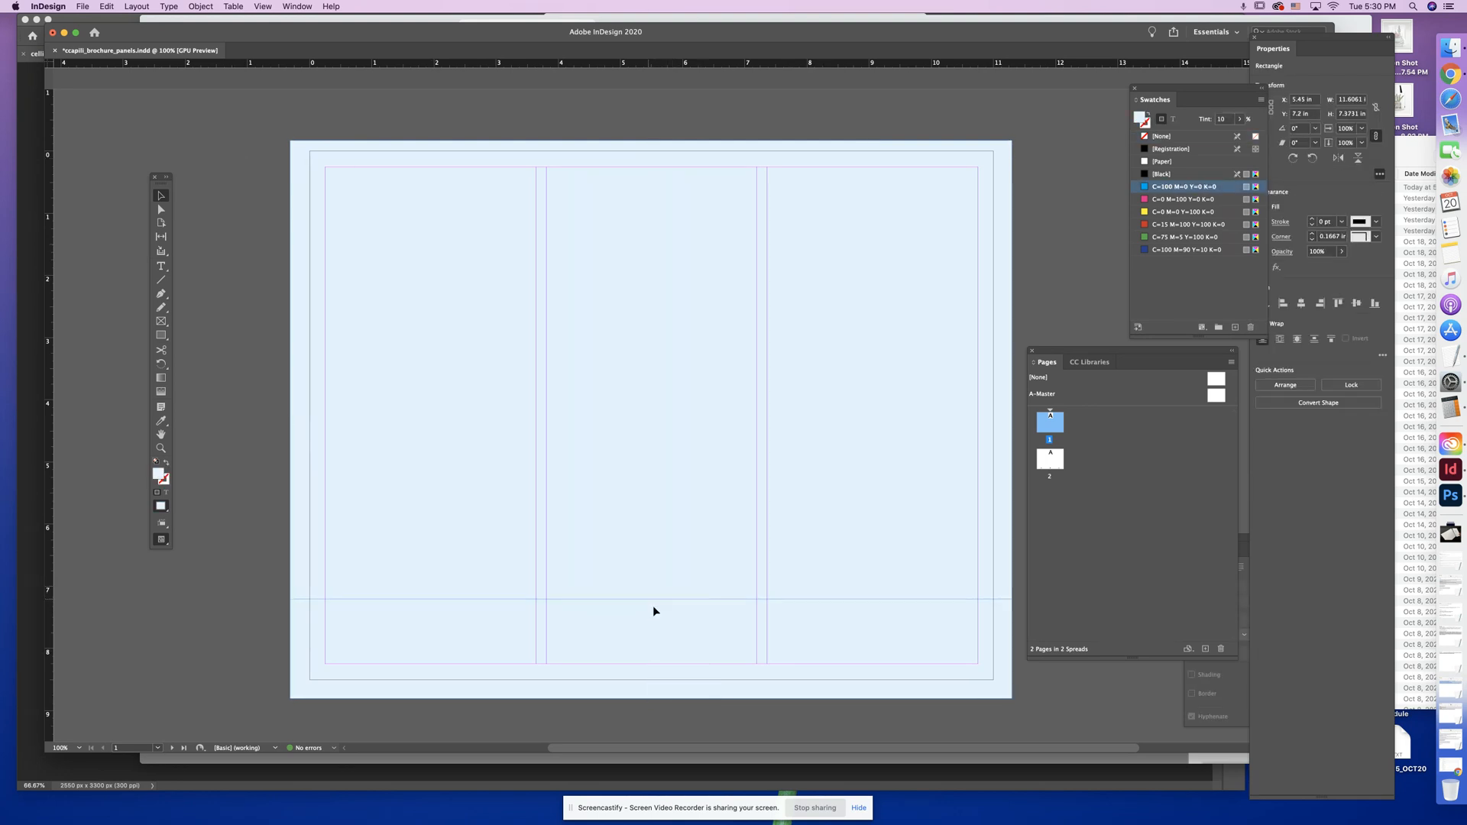
click(429, 641)
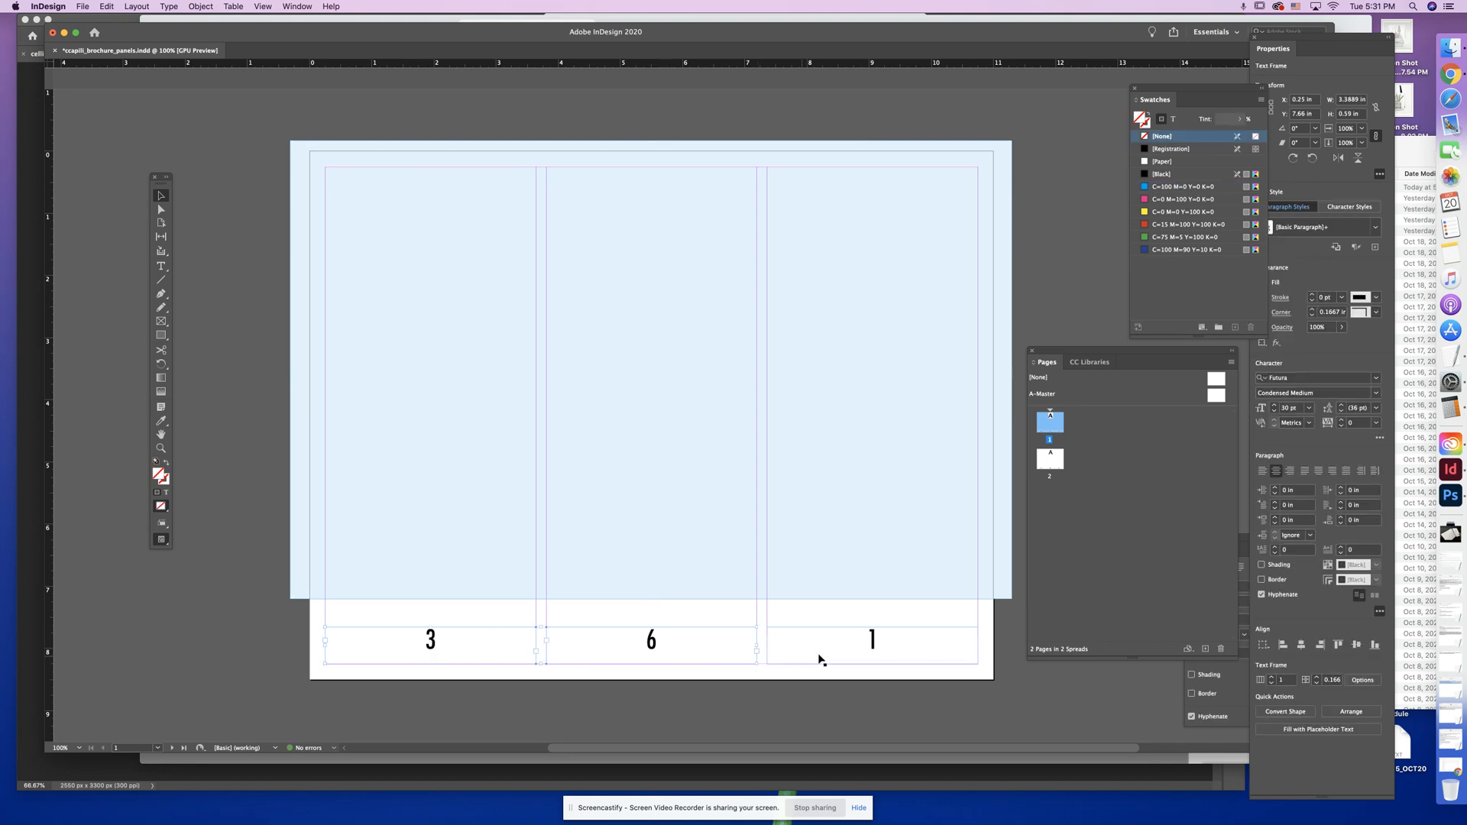
shift+click(883, 636)
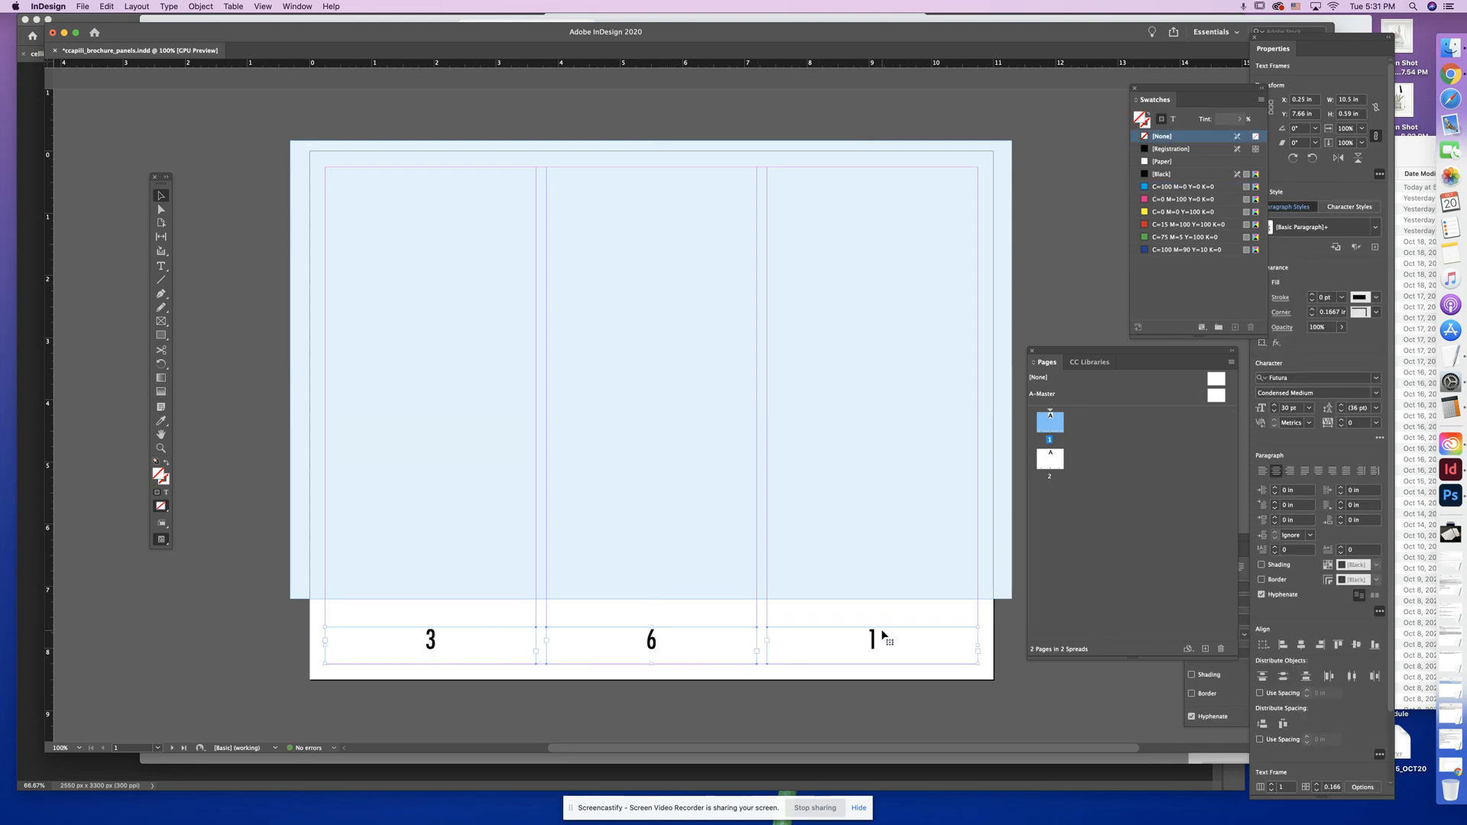
drag(873, 636, 874, 701)
- Extend the blue rectangle's bottom edge past the page to make it about 8.85 in high, and save the document
click(642, 597)
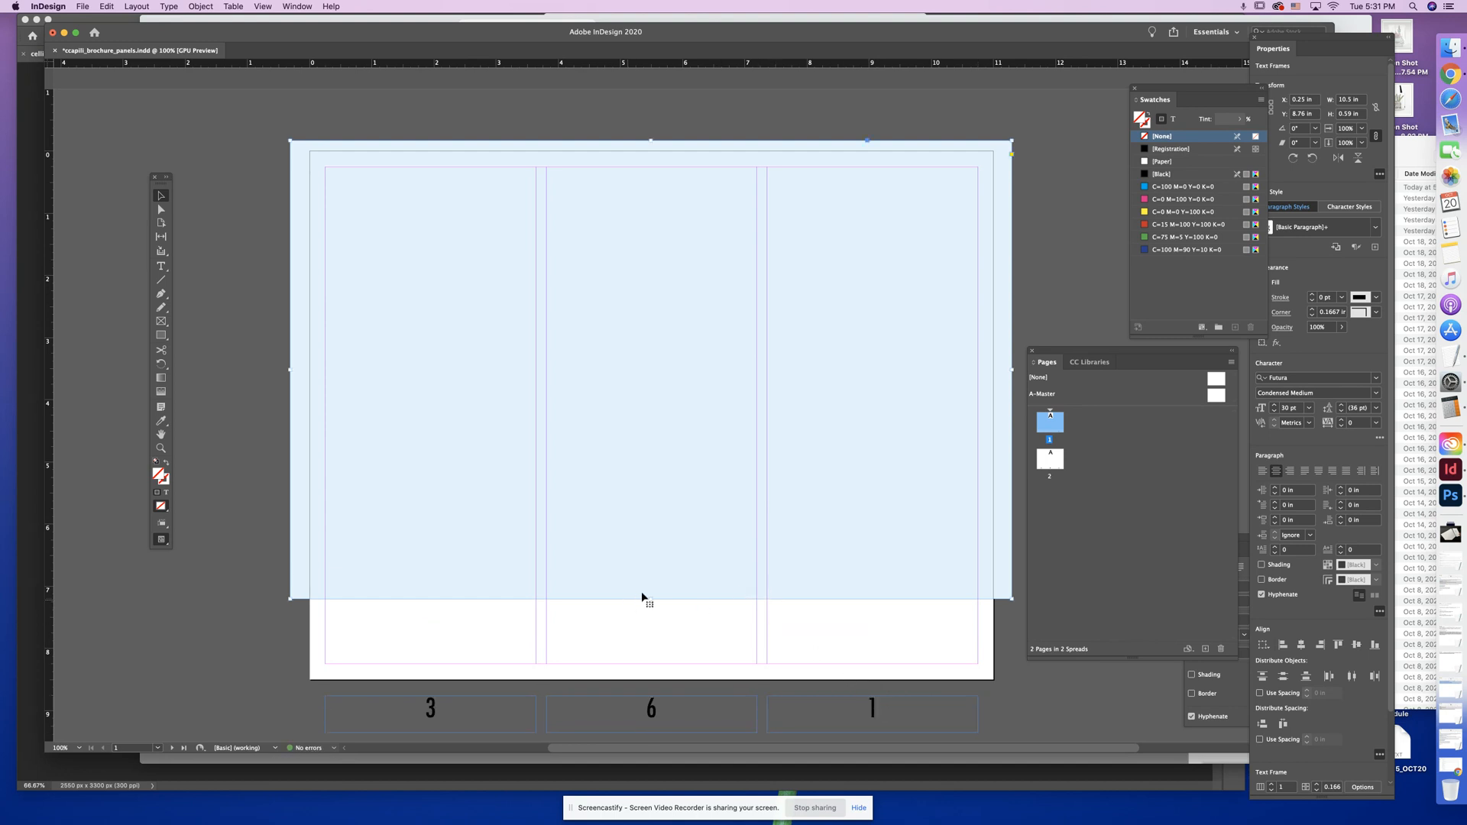
drag(648, 598, 649, 691)
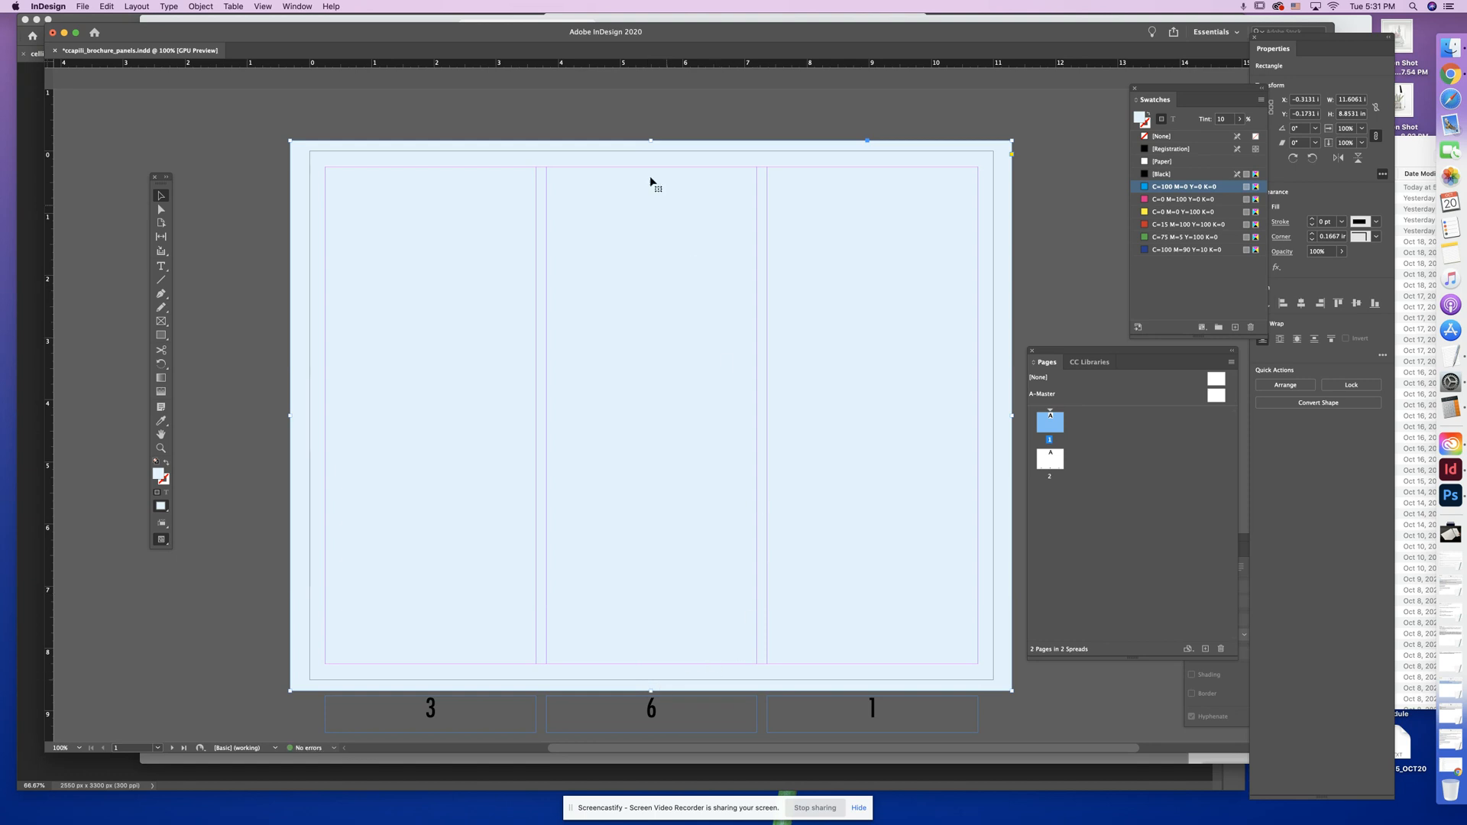
click(567, 127)
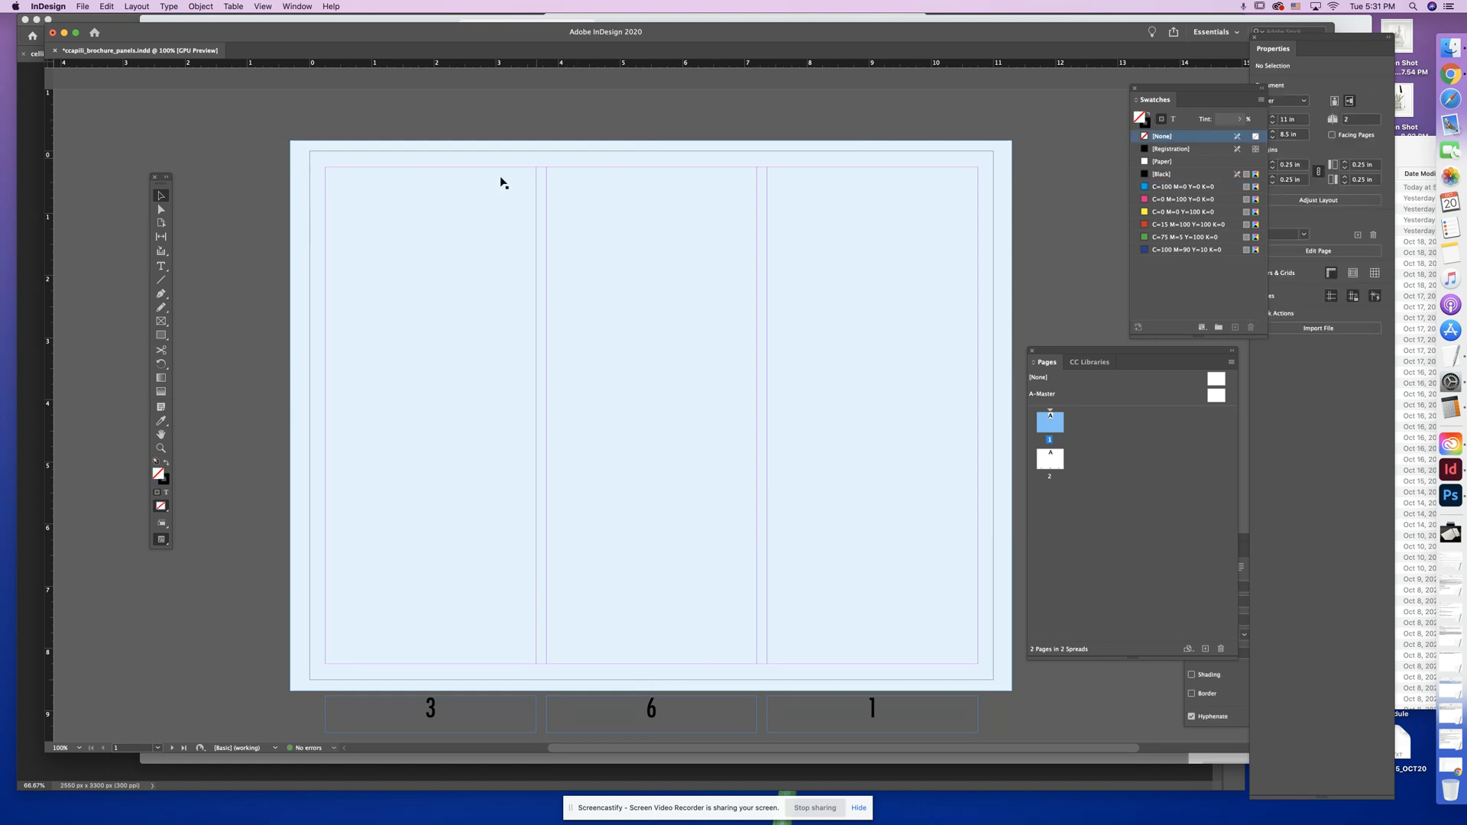
key(super+s)
- Switch the screen mode to Preview and select the blue rectangle to compare its bounds with the page edge
click(297, 6)
mouse_move(261, 5)
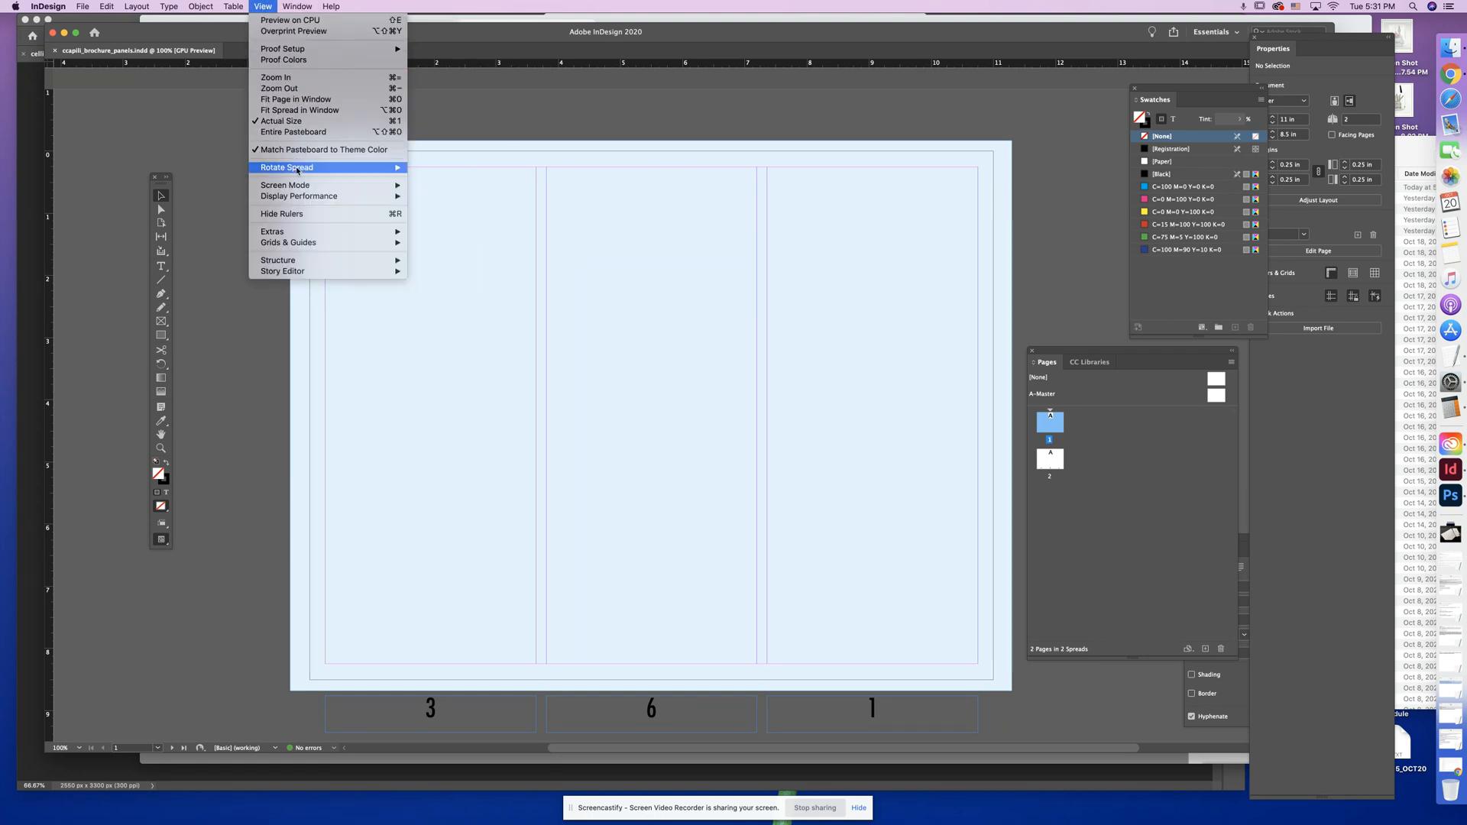
mouse_move(328, 185)
click(424, 195)
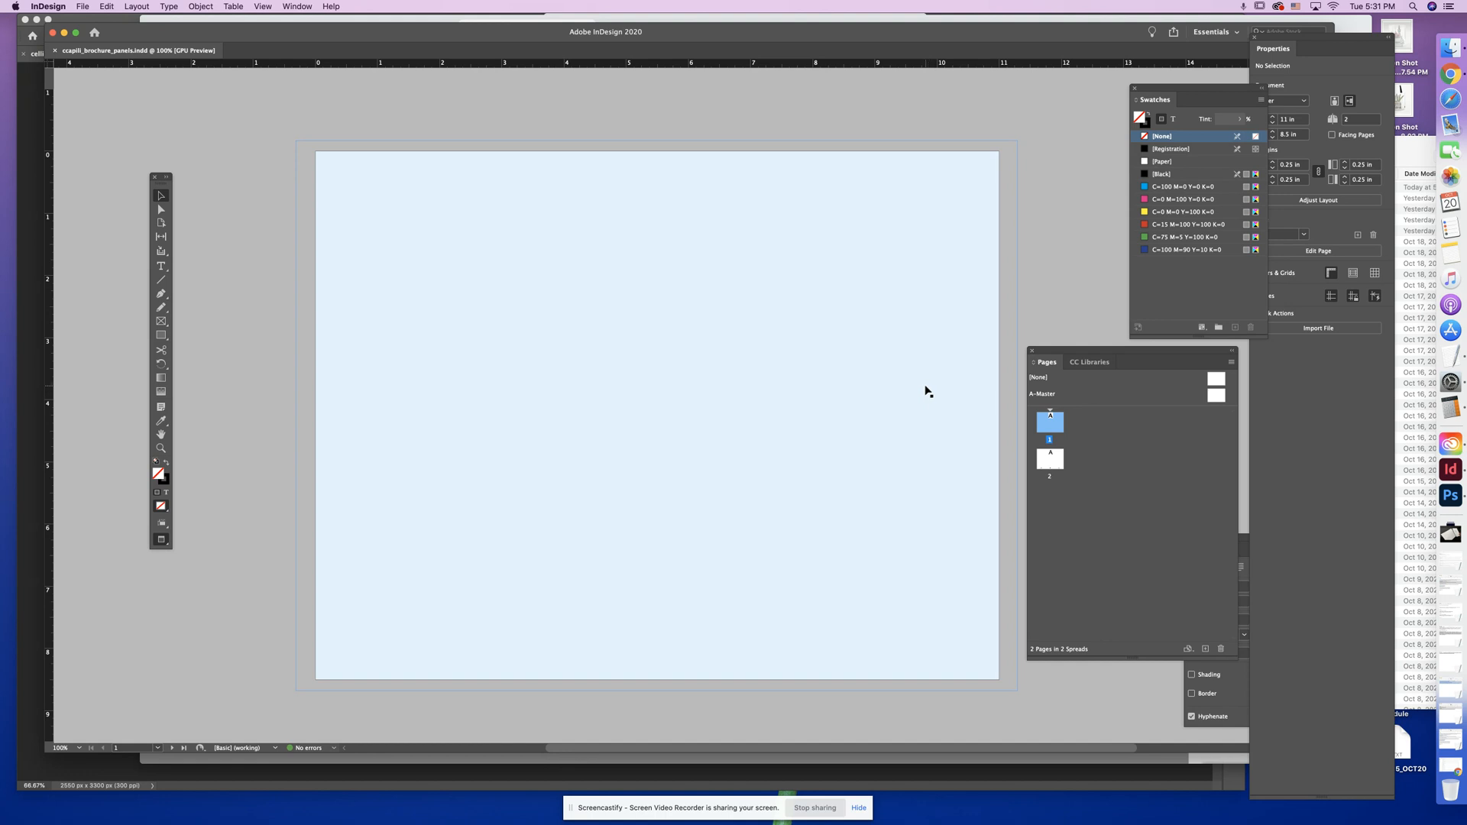
click(1006, 419)
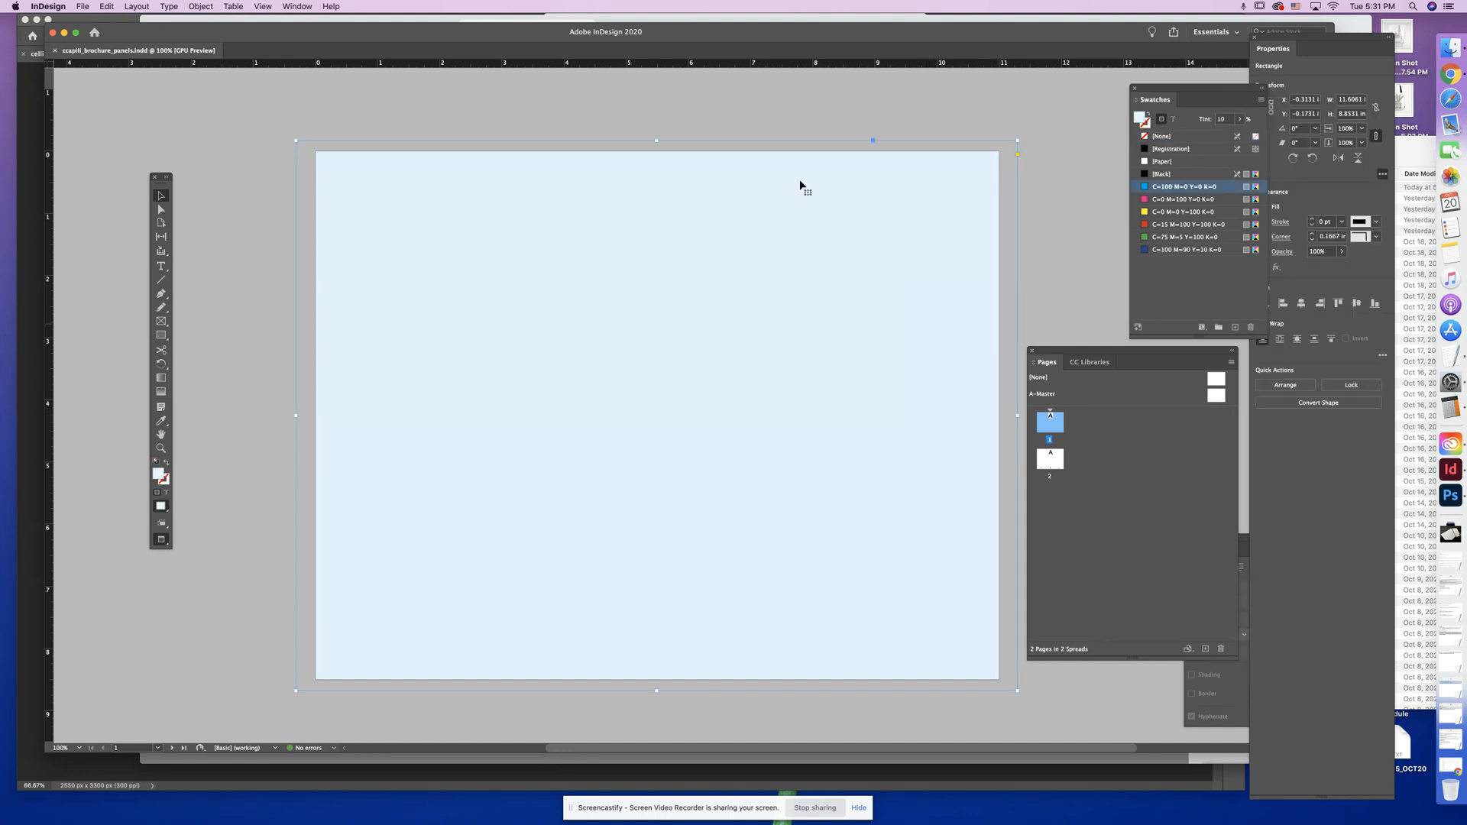
- Switch the screen mode back to Normal and deselect the blue rectangle
click(272, 7)
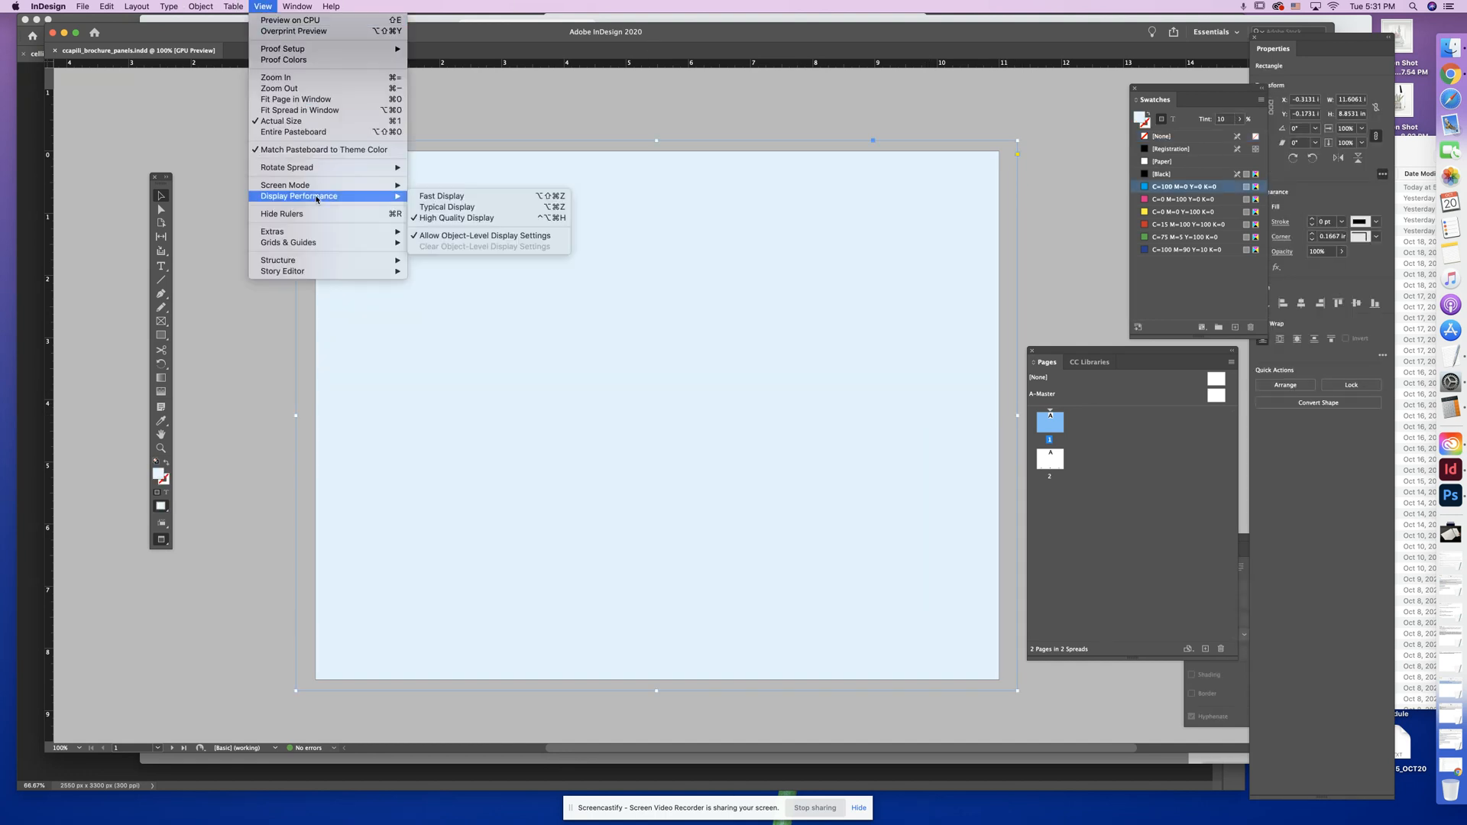
mouse_move(382, 186)
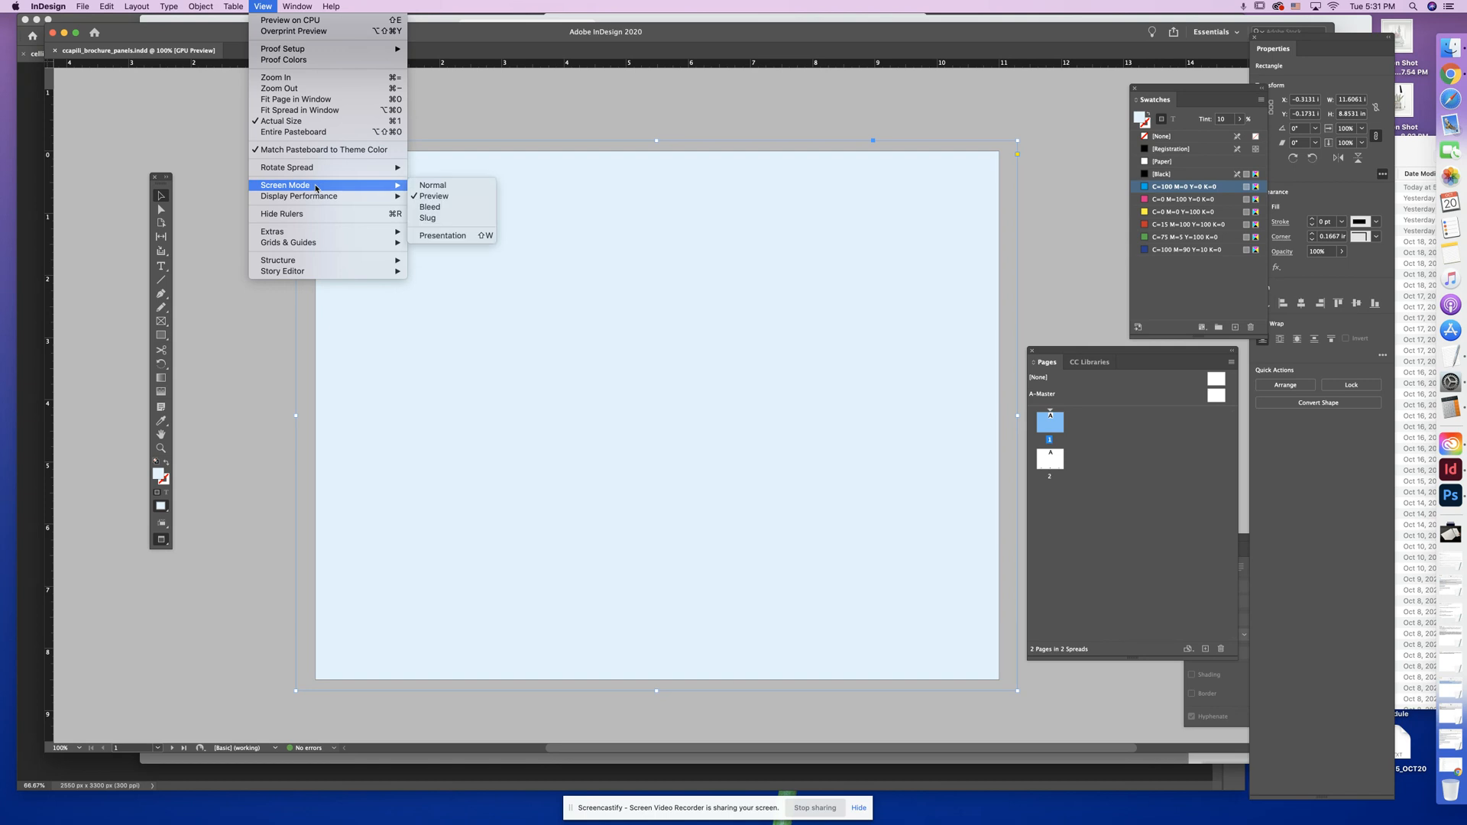
click(433, 186)
click(1019, 432)
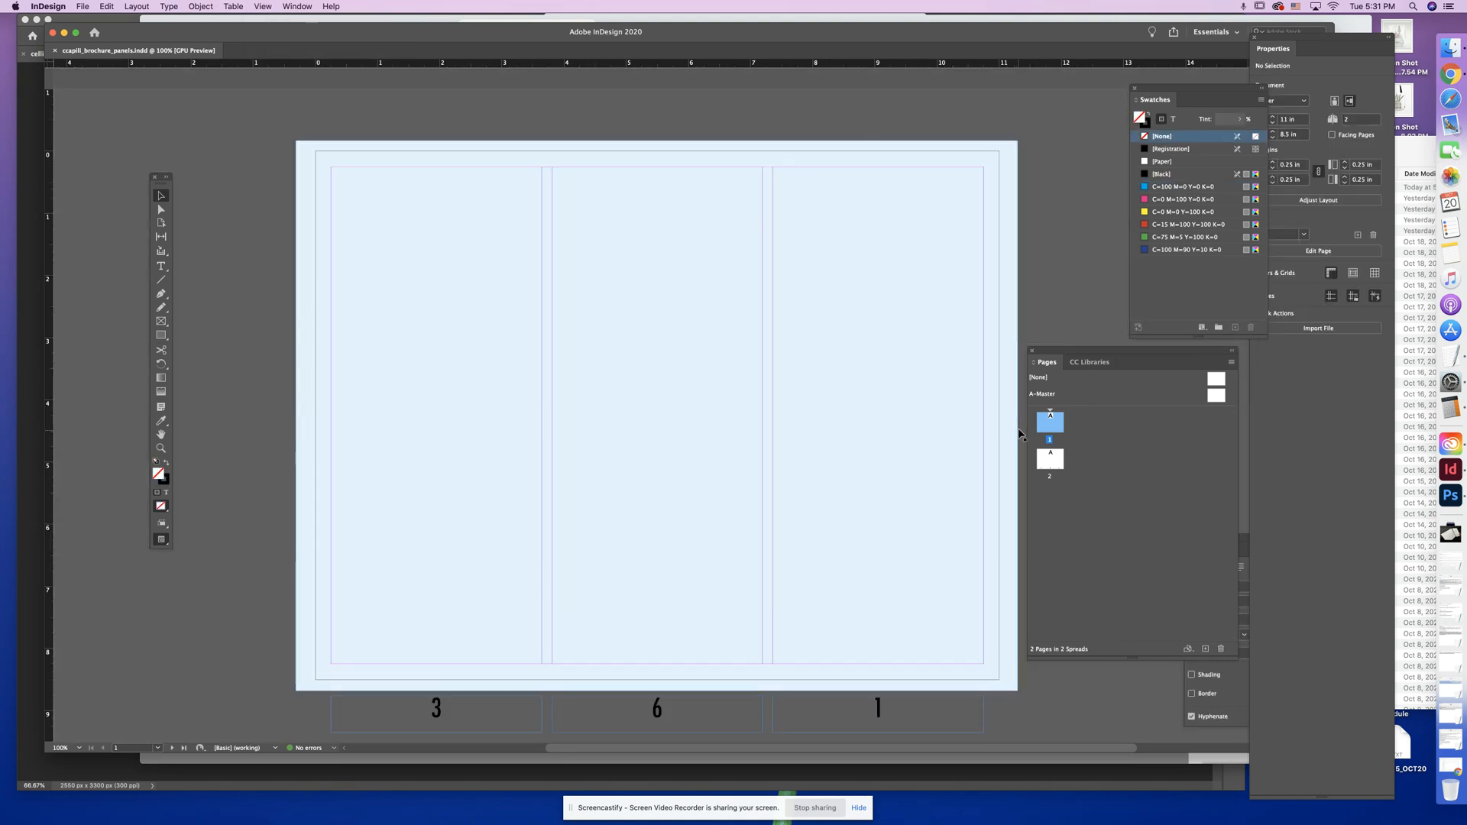
- Narrow the blue rectangle to about 3.99 in wide and place it over panel 3, overlapping the page's outer edges
click(1001, 431)
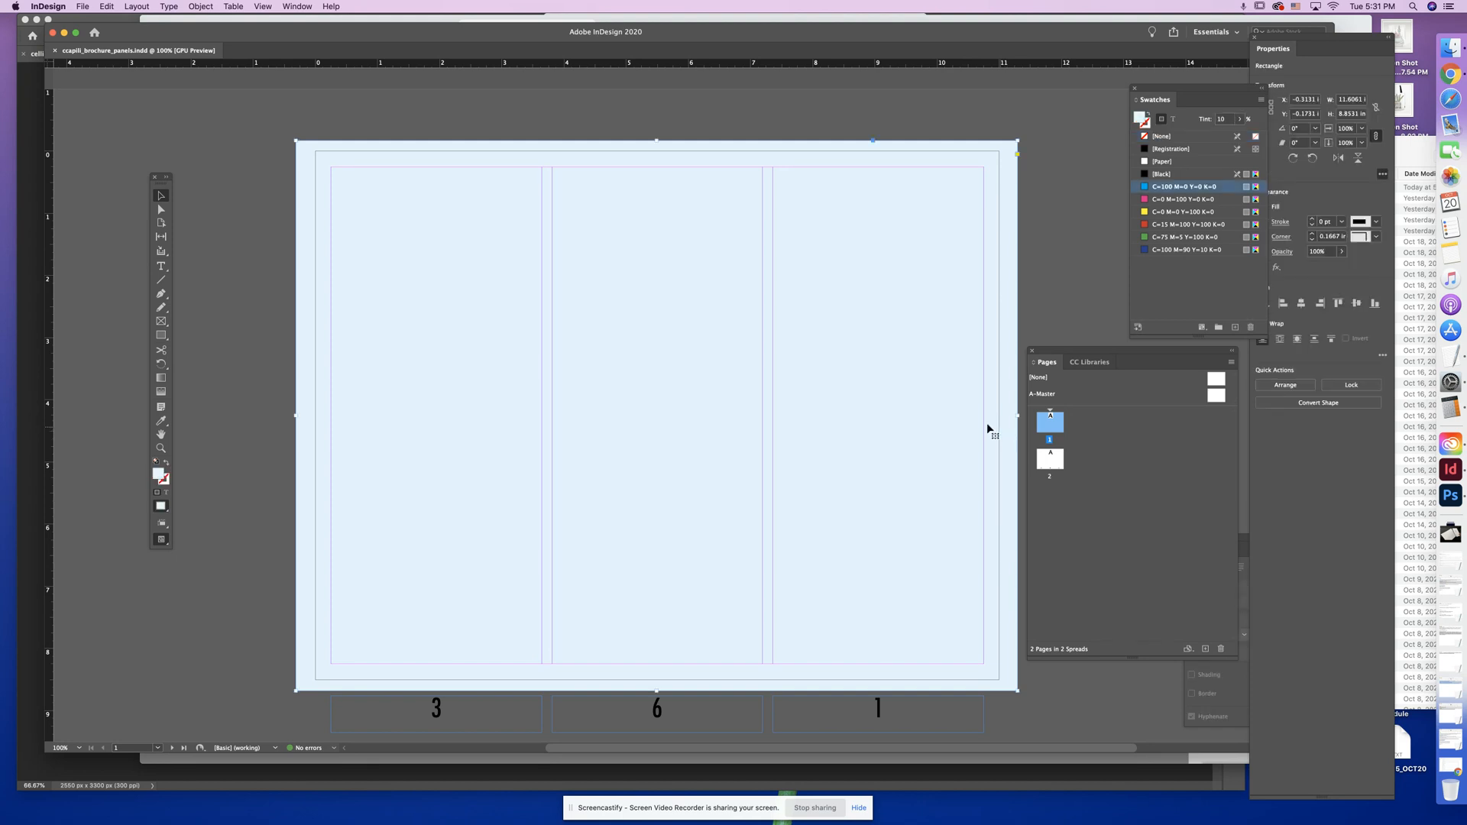
drag(297, 417, 542, 418)
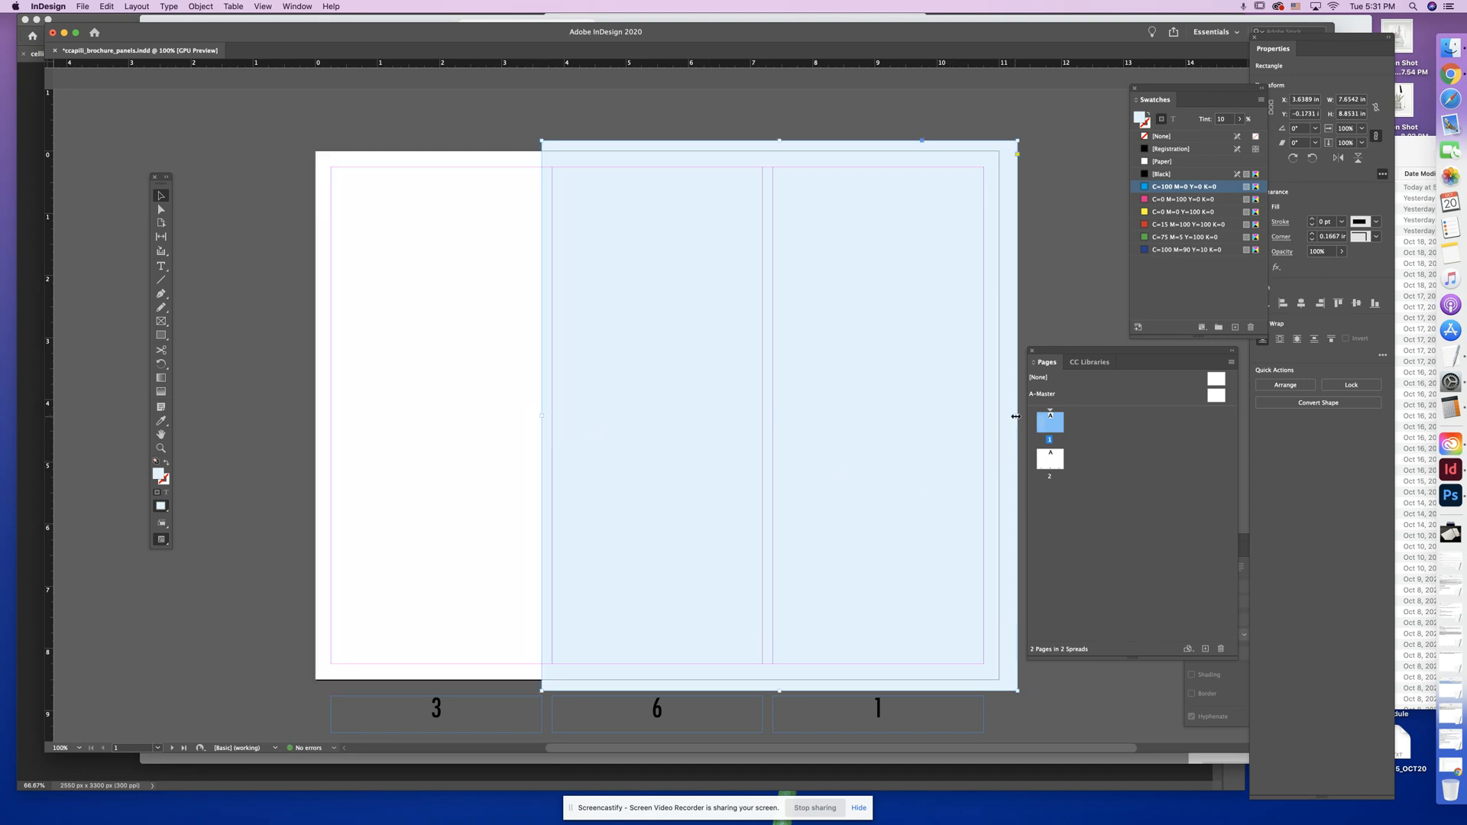
drag(1015, 417, 774, 423)
drag(642, 385, 386, 386)
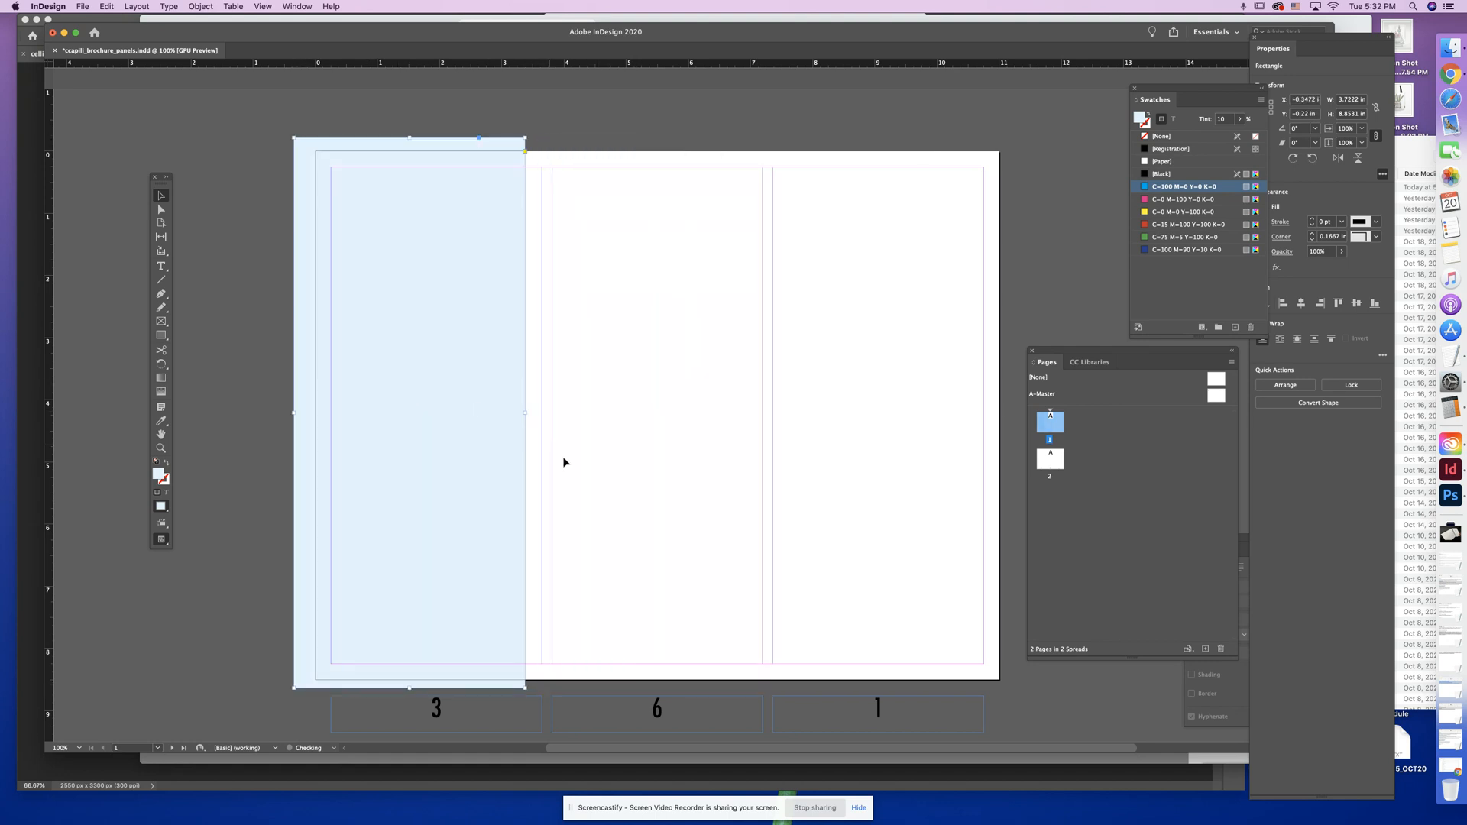
drag(525, 413, 543, 413)
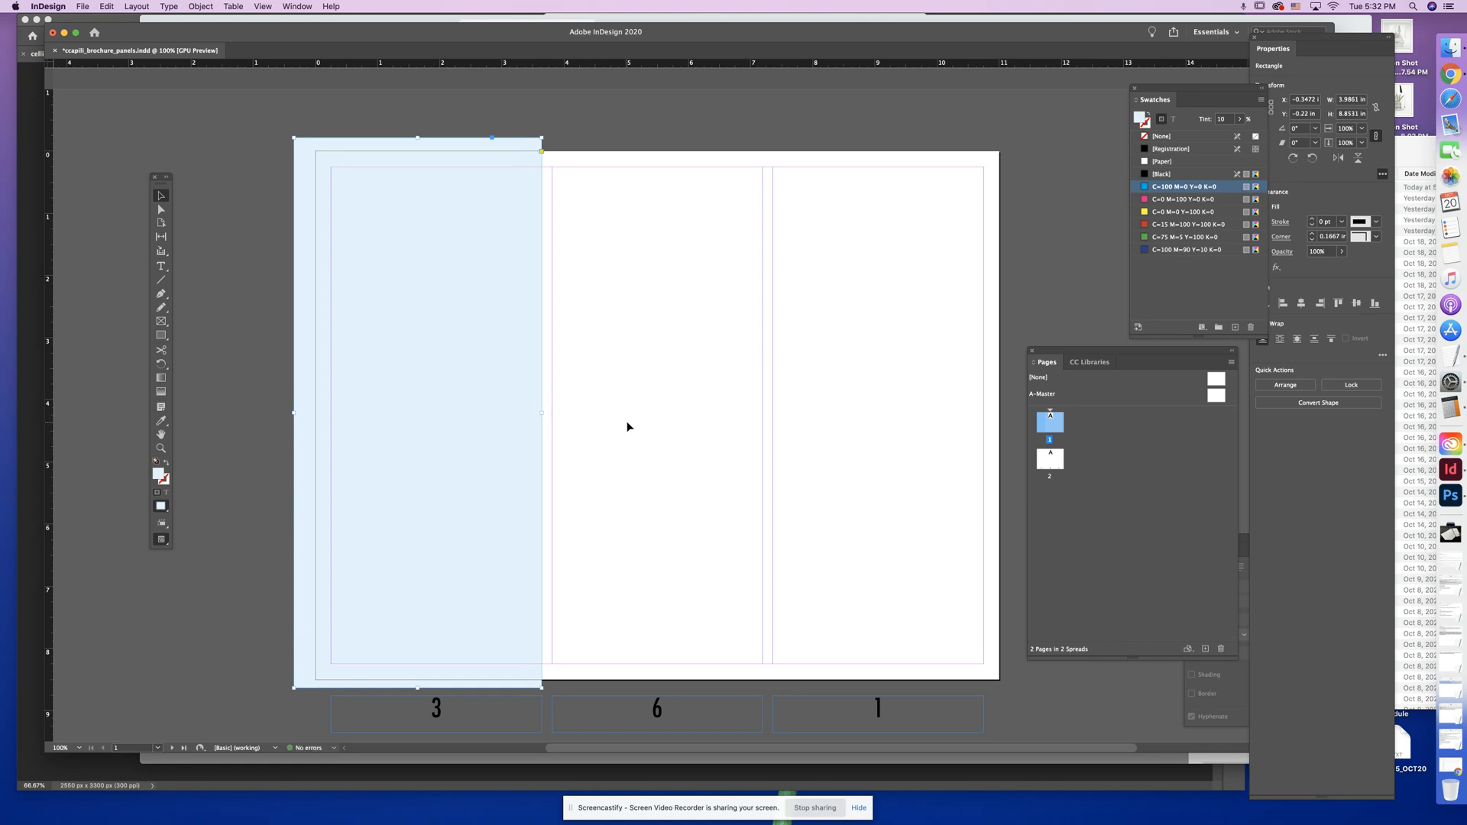
- Duplicate the panel 3 rectangle onto panel 6 and narrow the copy to match that column's width
key(super+c)
key(super+v)
mouse_move(656, 474)
mouse_down()
mouse_move(686, 468)
mouse_move(639, 468)
mouse_up()
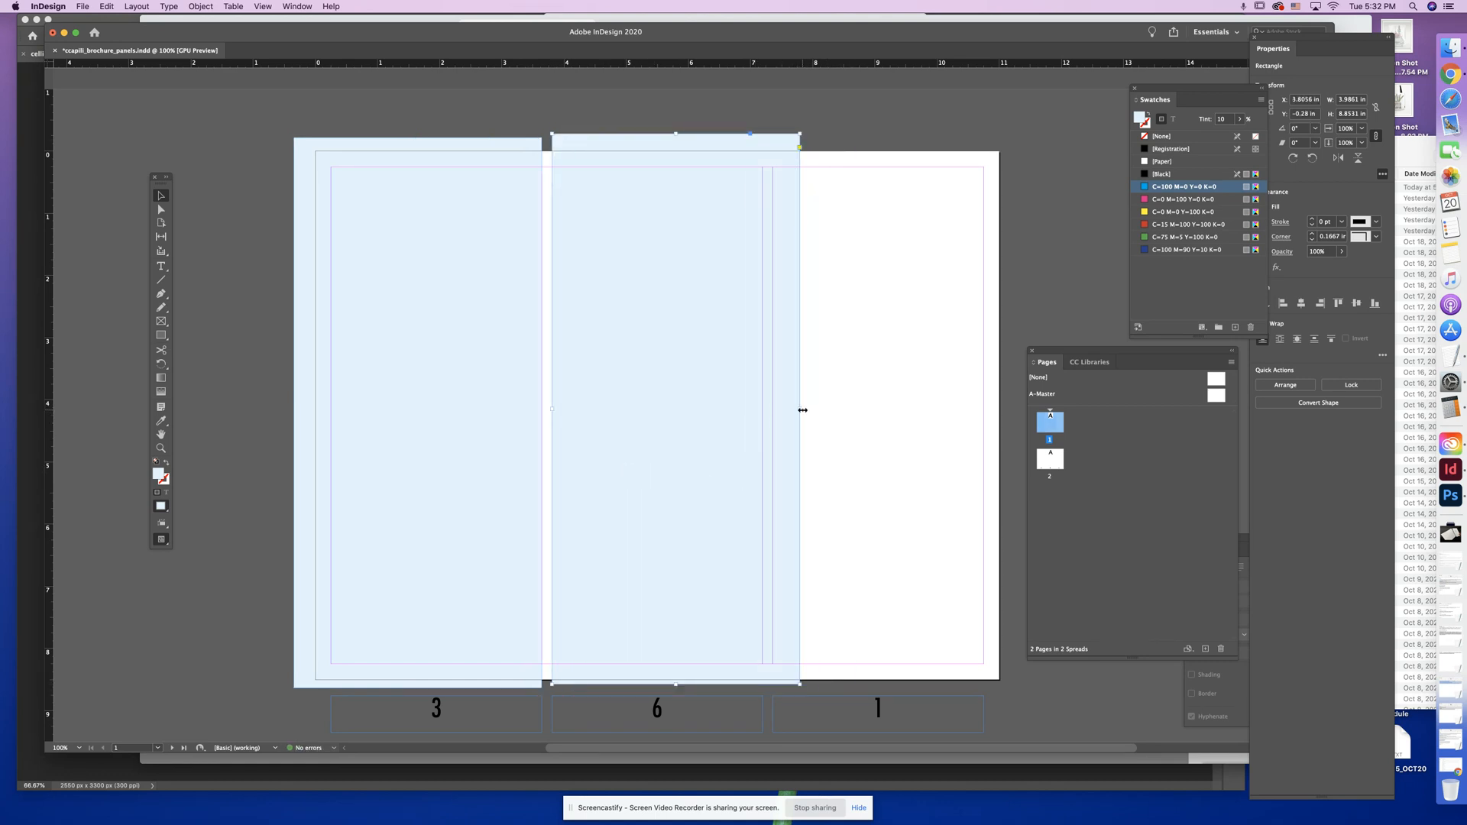
drag(803, 410, 762, 409)
click(856, 430)
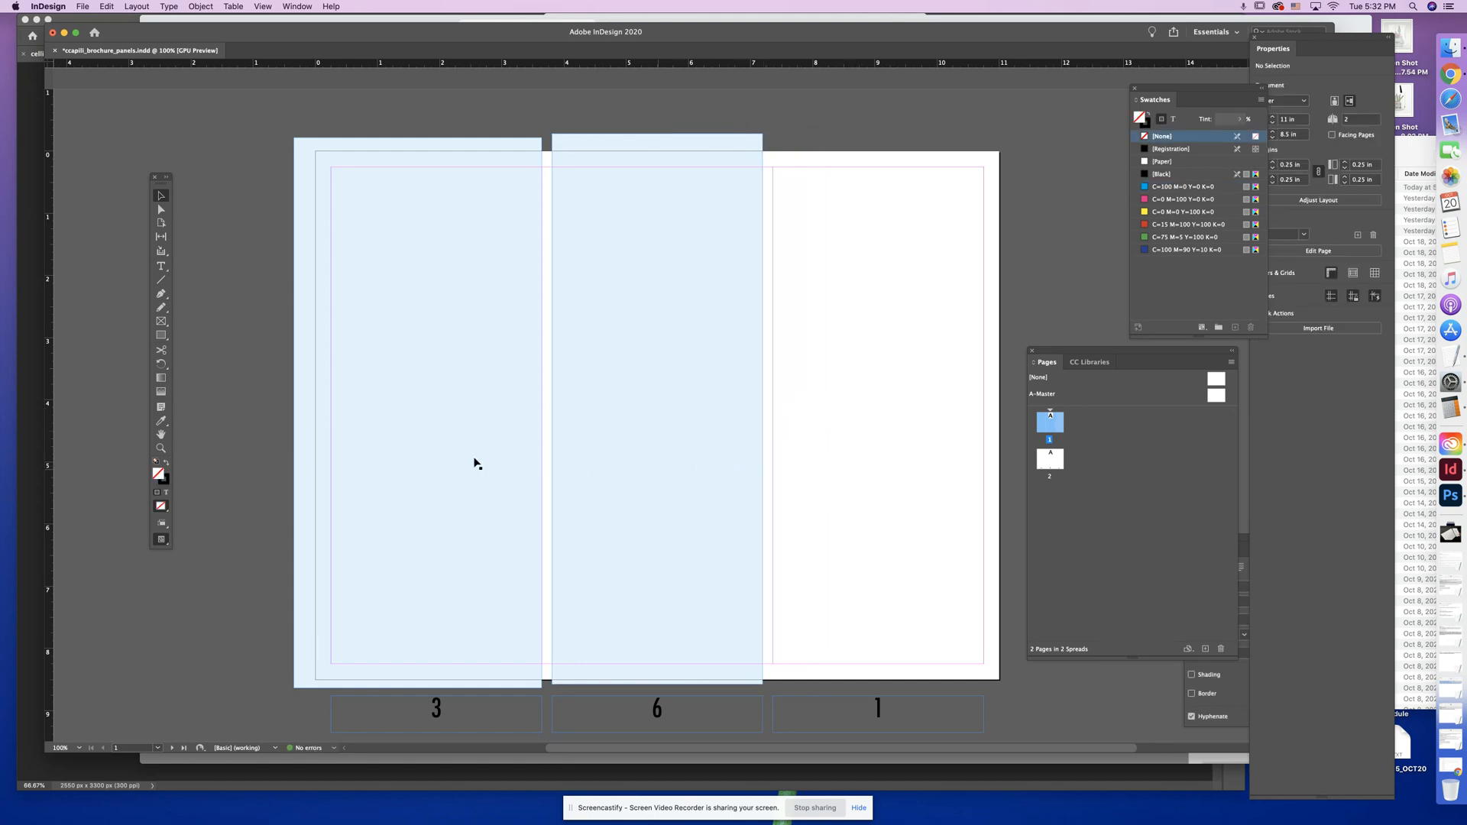
- Duplicate the panel 3 rectangle again and place the copy over panel 1, extending past the page's outer edge
click(441, 454)
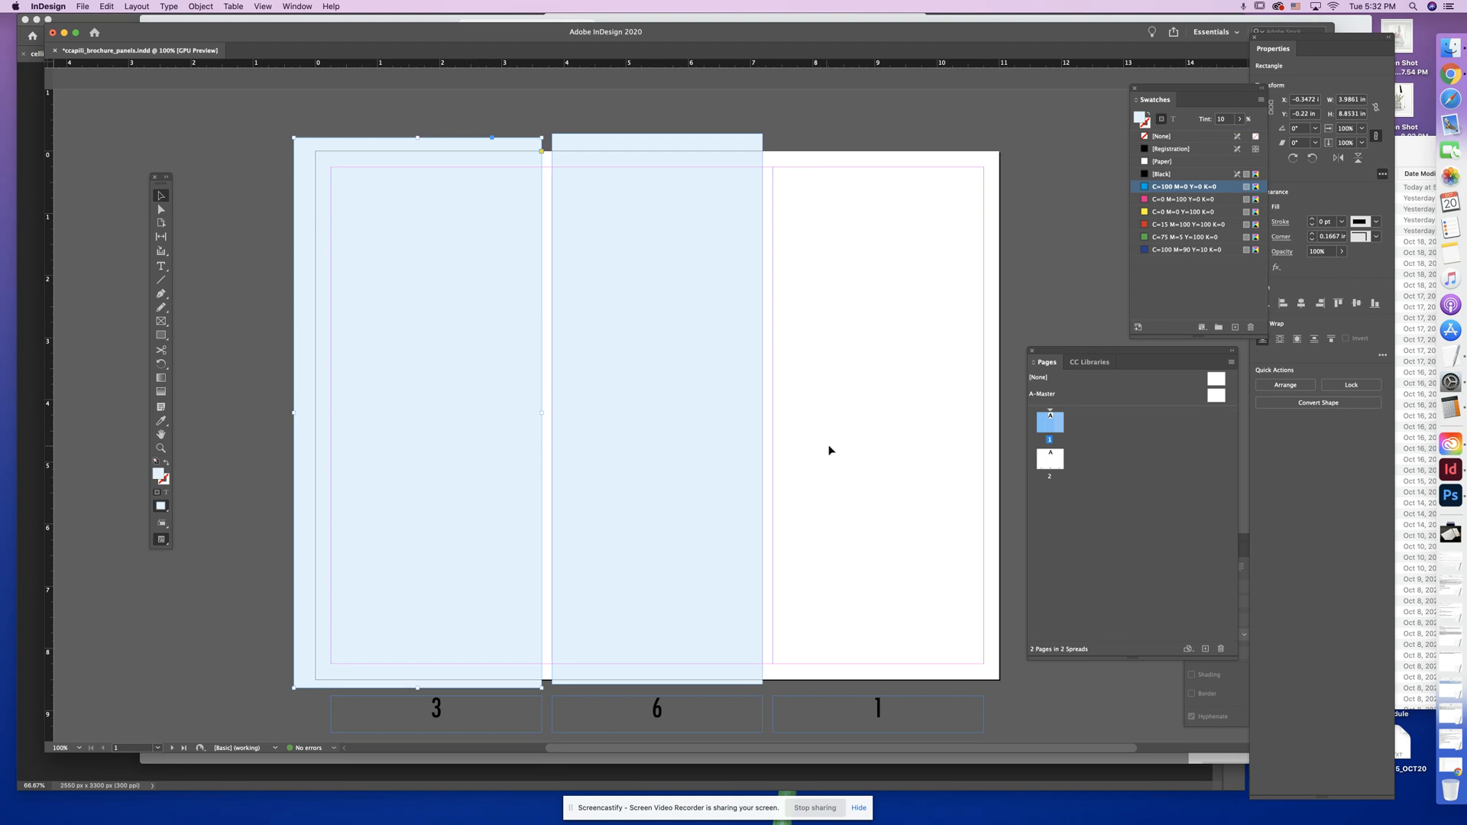
key(super+v)
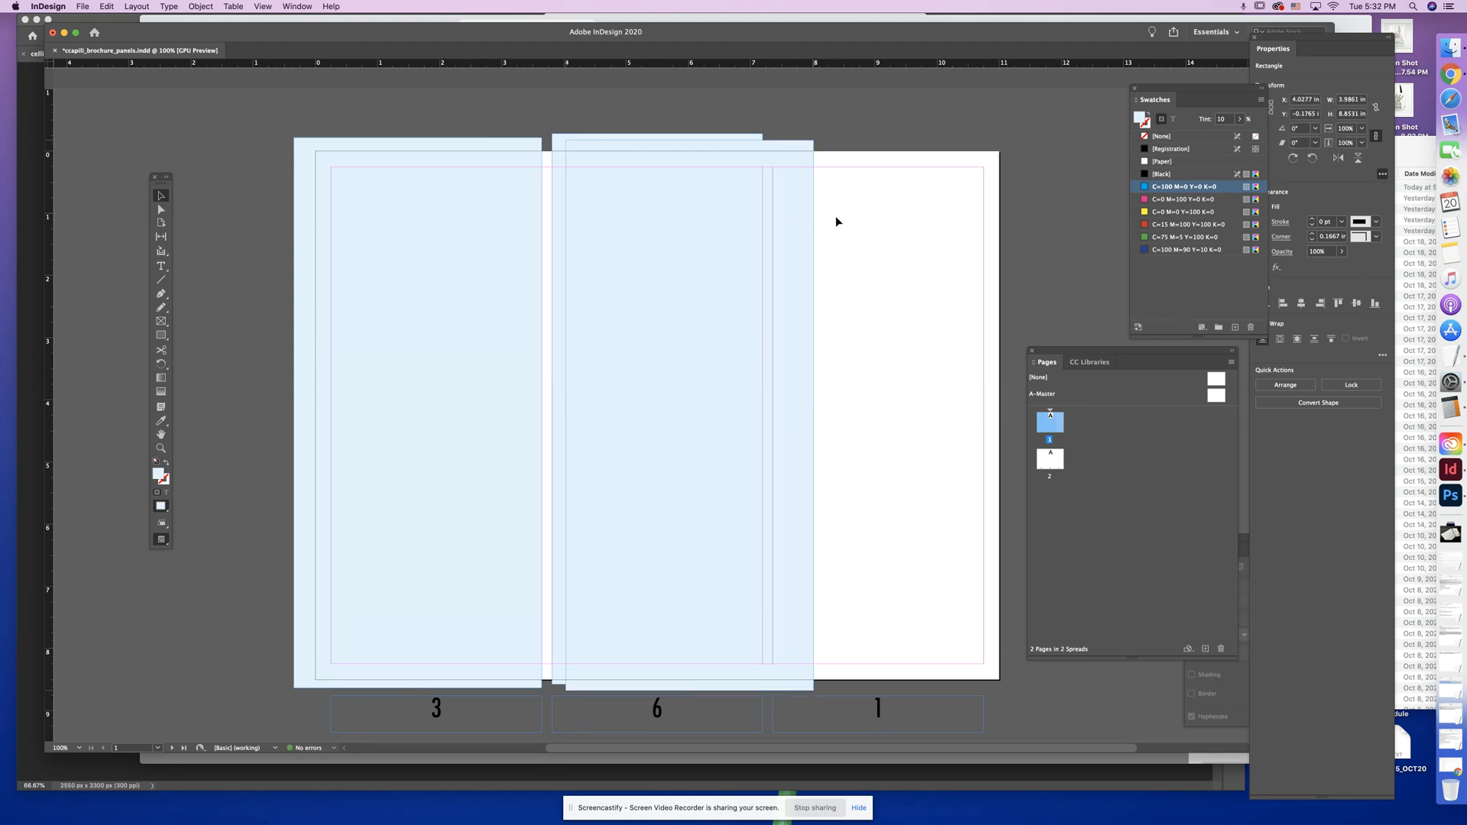
drag(796, 228, 1003, 222)
click(767, 120)
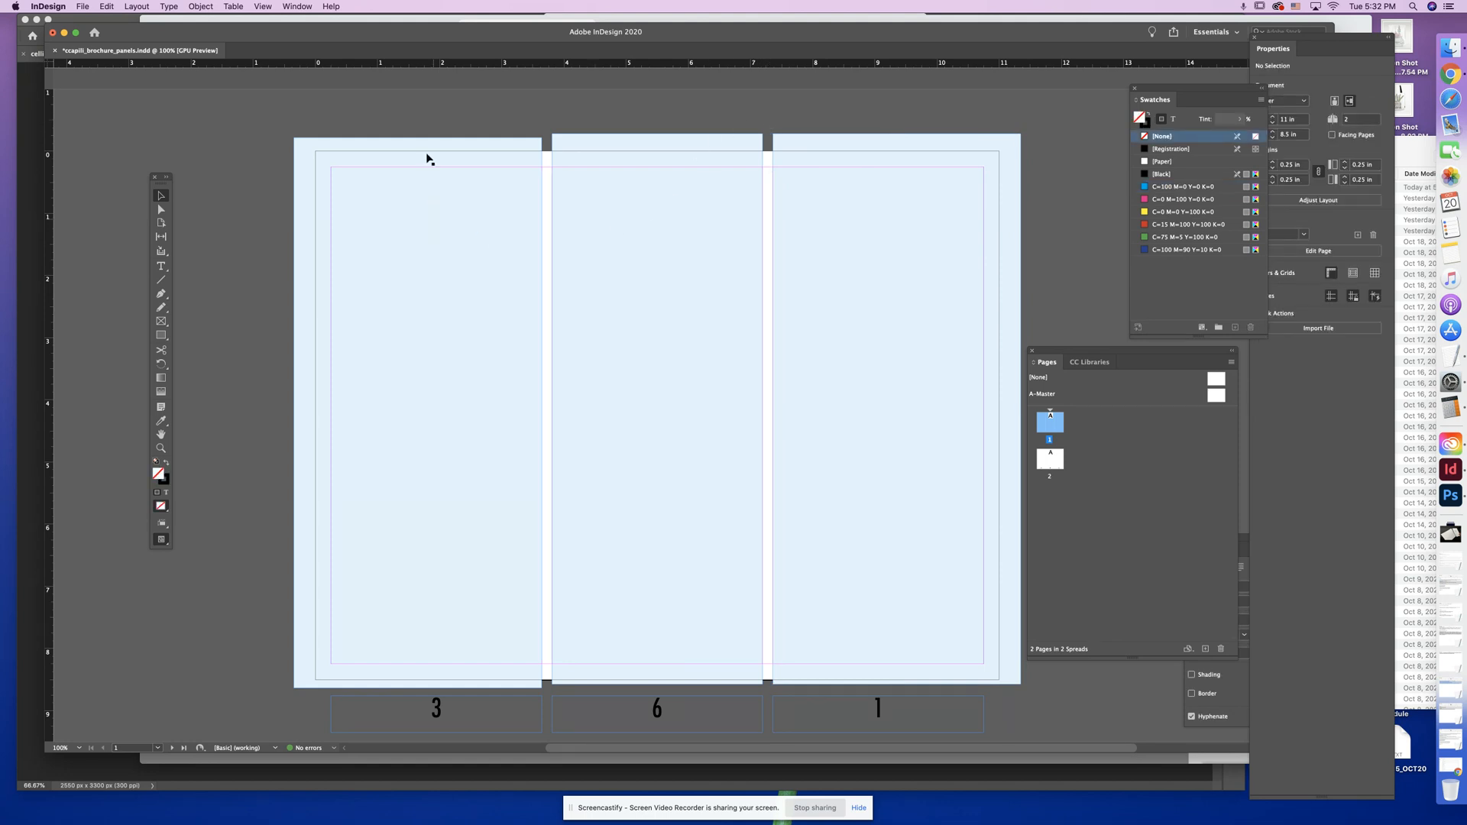
- Switch the screen mode to Preview and examine the gaps between the three panel backgrounds
click(255, 7)
mouse_move(310, 185)
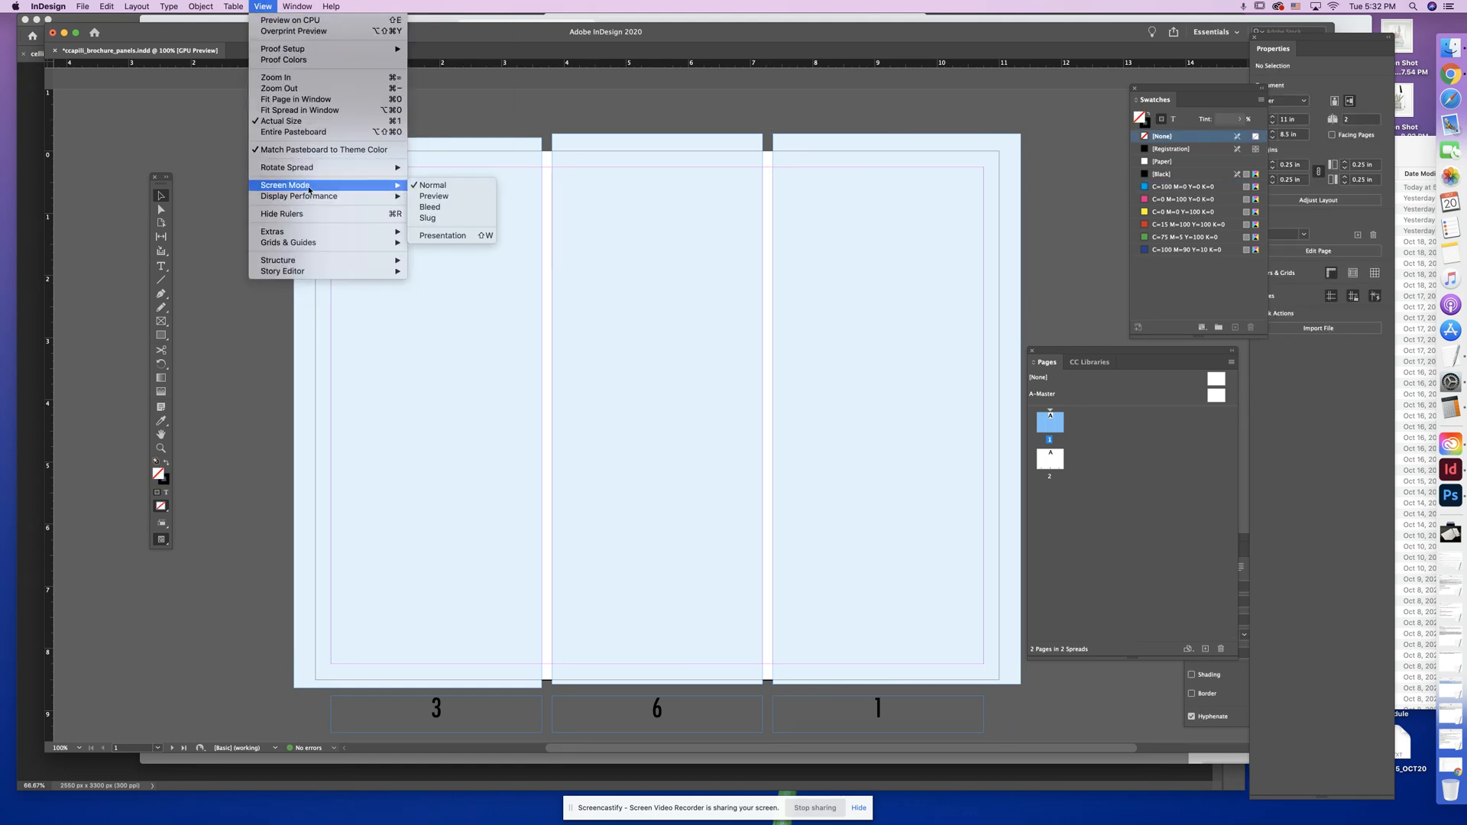
click(441, 196)
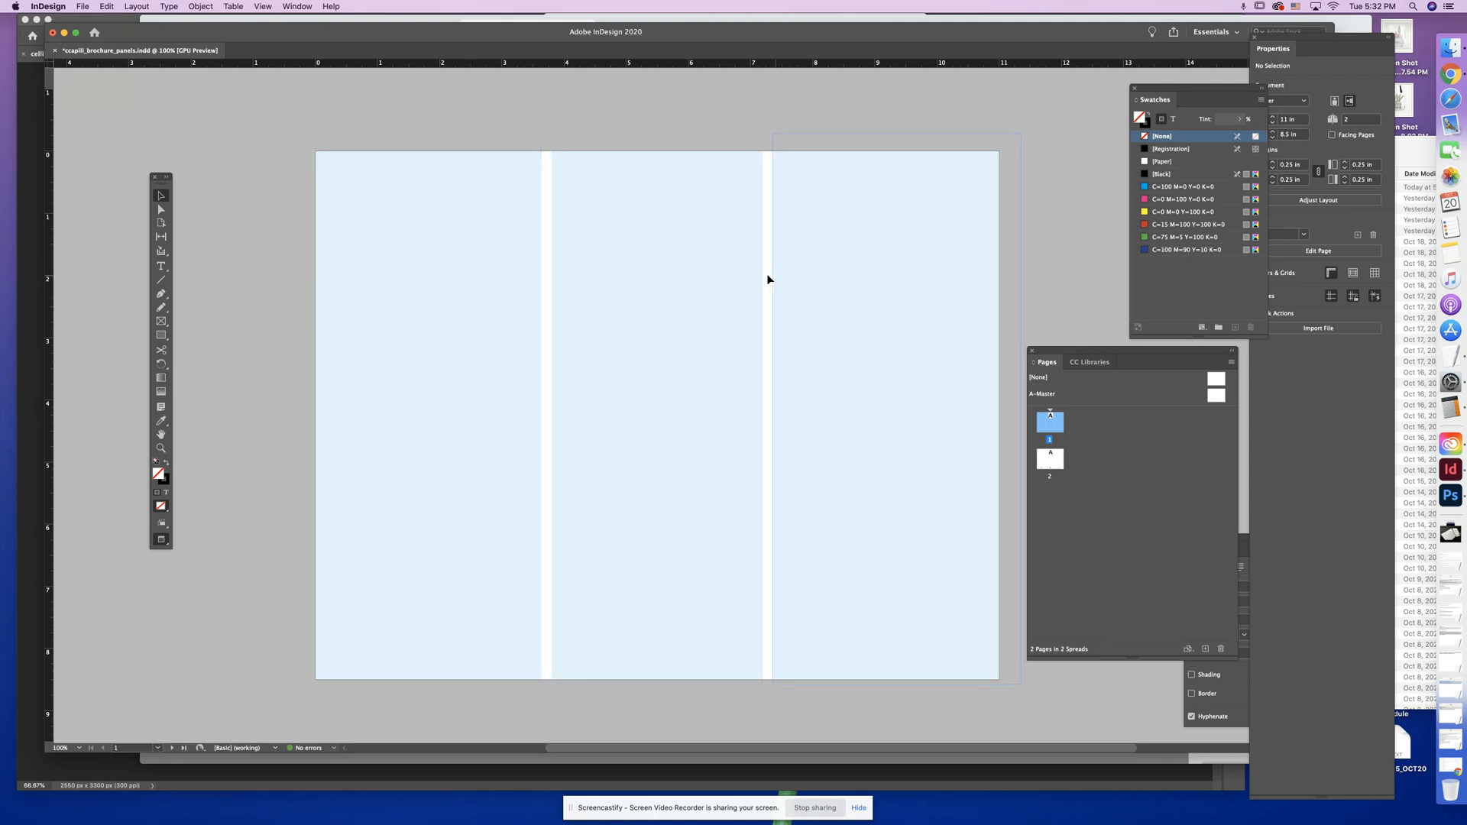
click(832, 295)
click(606, 229)
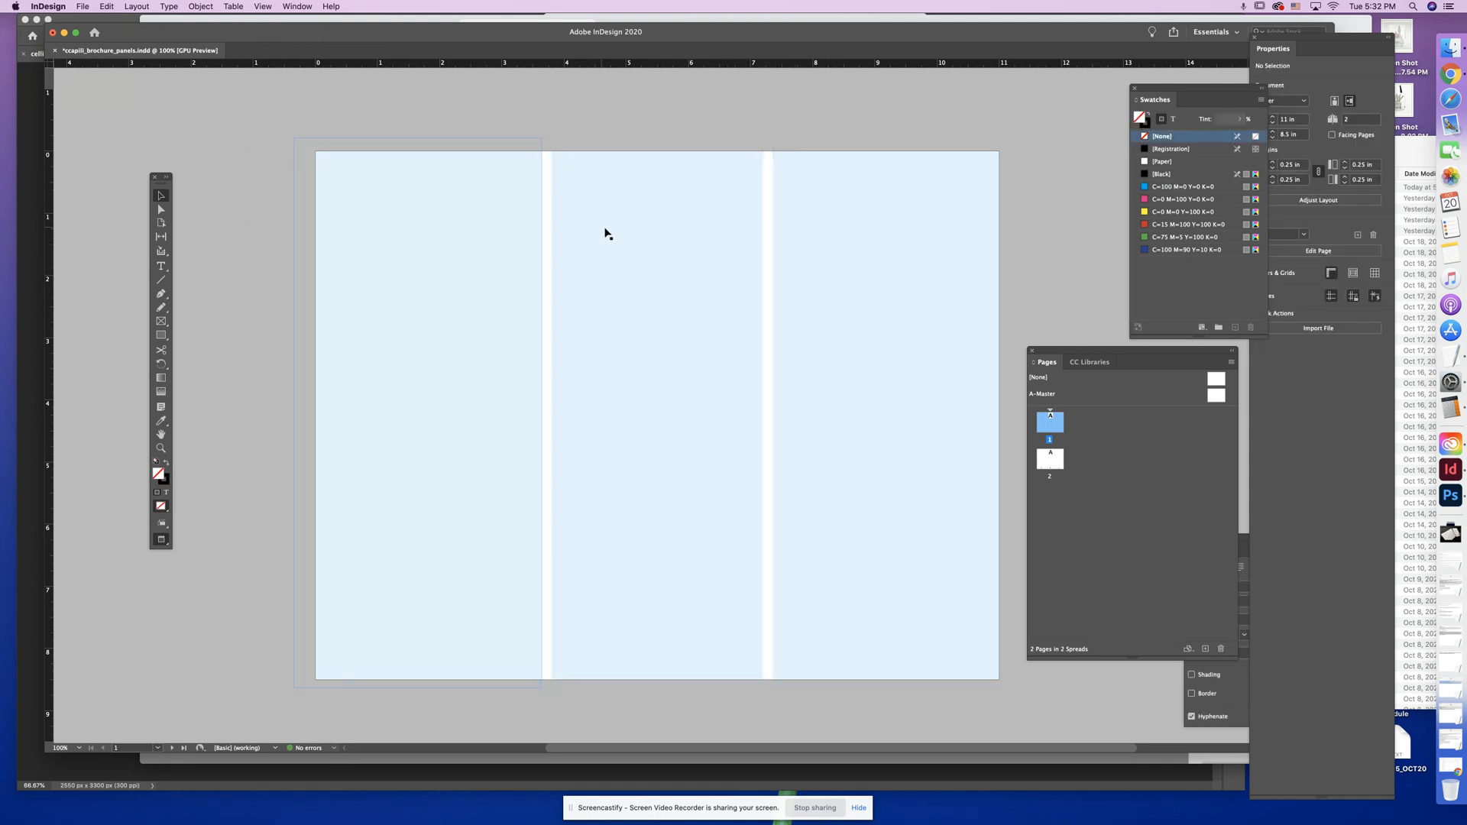
- Delete the blue rectangles over panels 3 and 1, keeping only the one on panel 6
click(456, 417)
key(BackSpace)
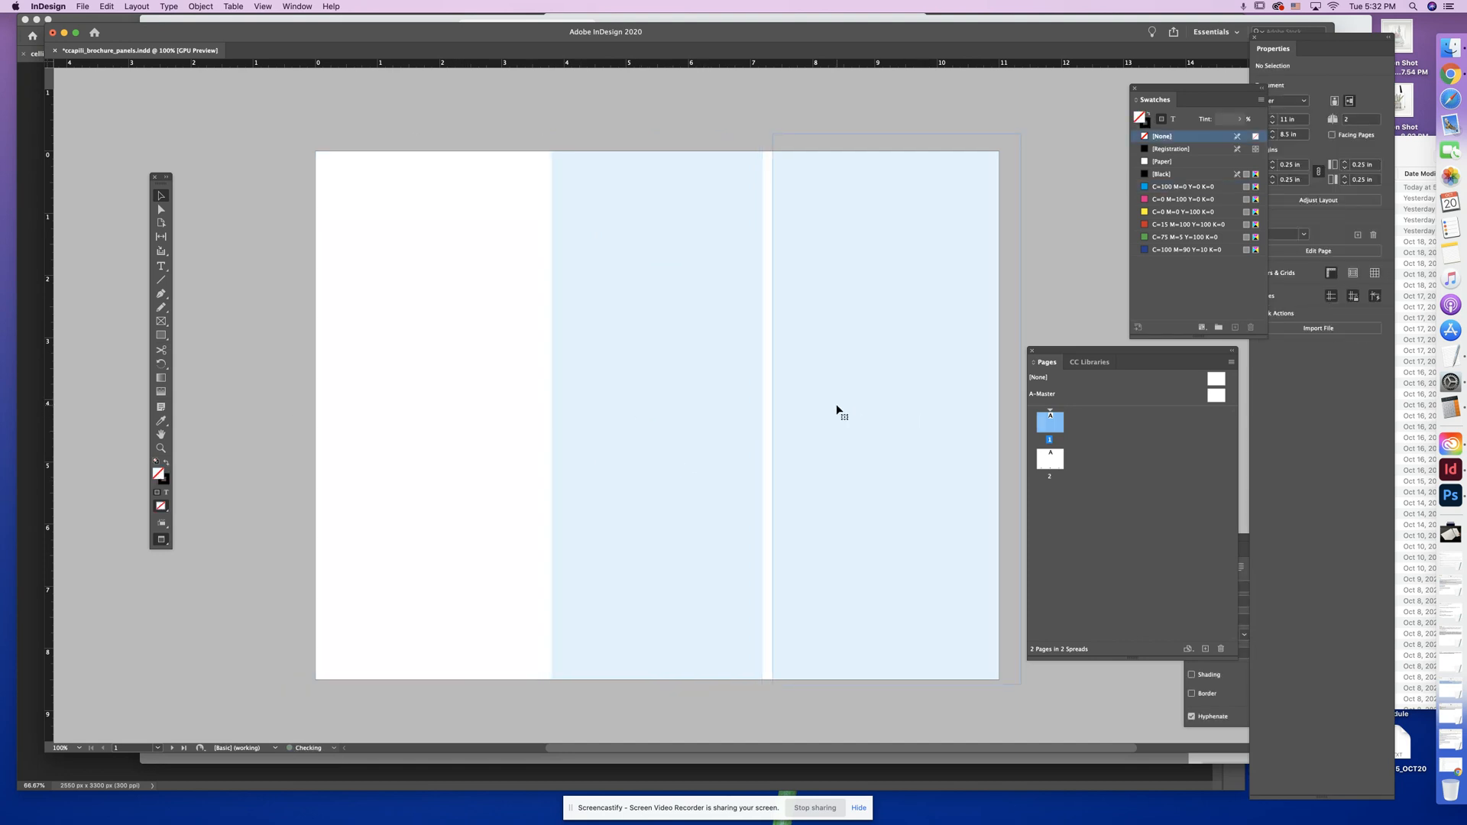
click(837, 406)
key(BackSpace)
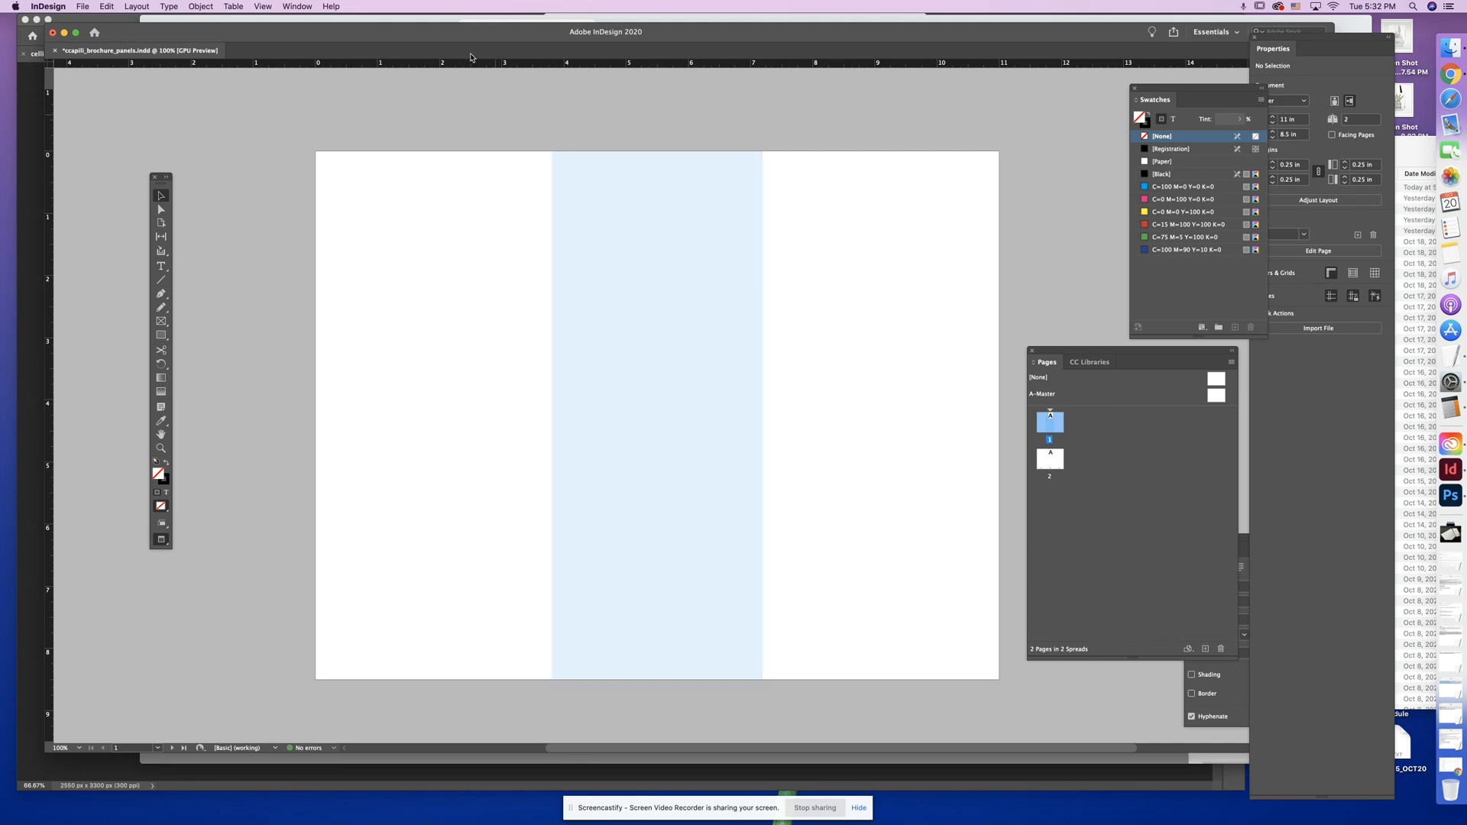
- Return to the Normal screen mode and widen the panel 6 rectangle on both sides to cover the adjacent gutters
click(262, 6)
mouse_move(314, 185)
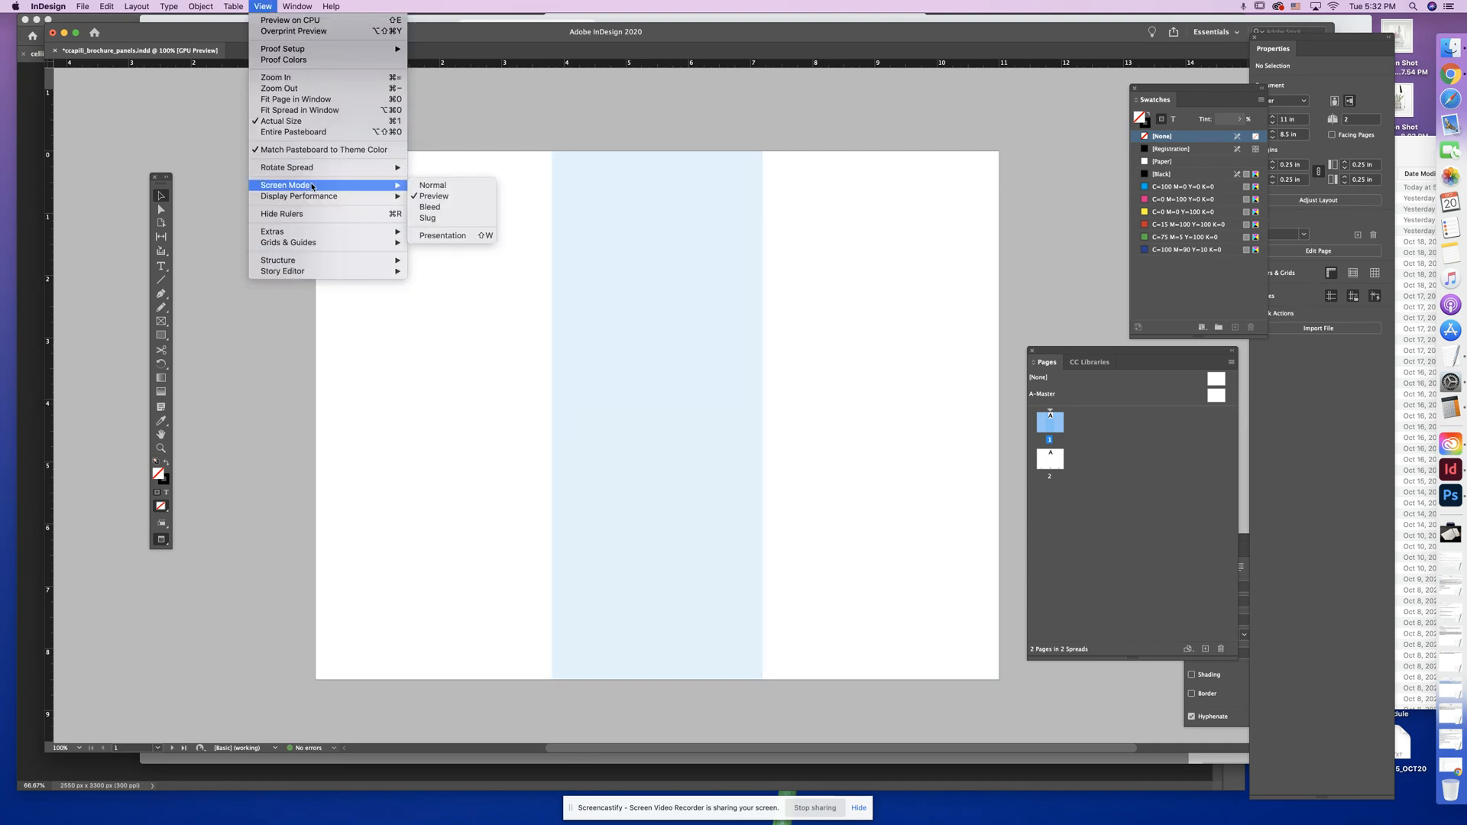
click(442, 186)
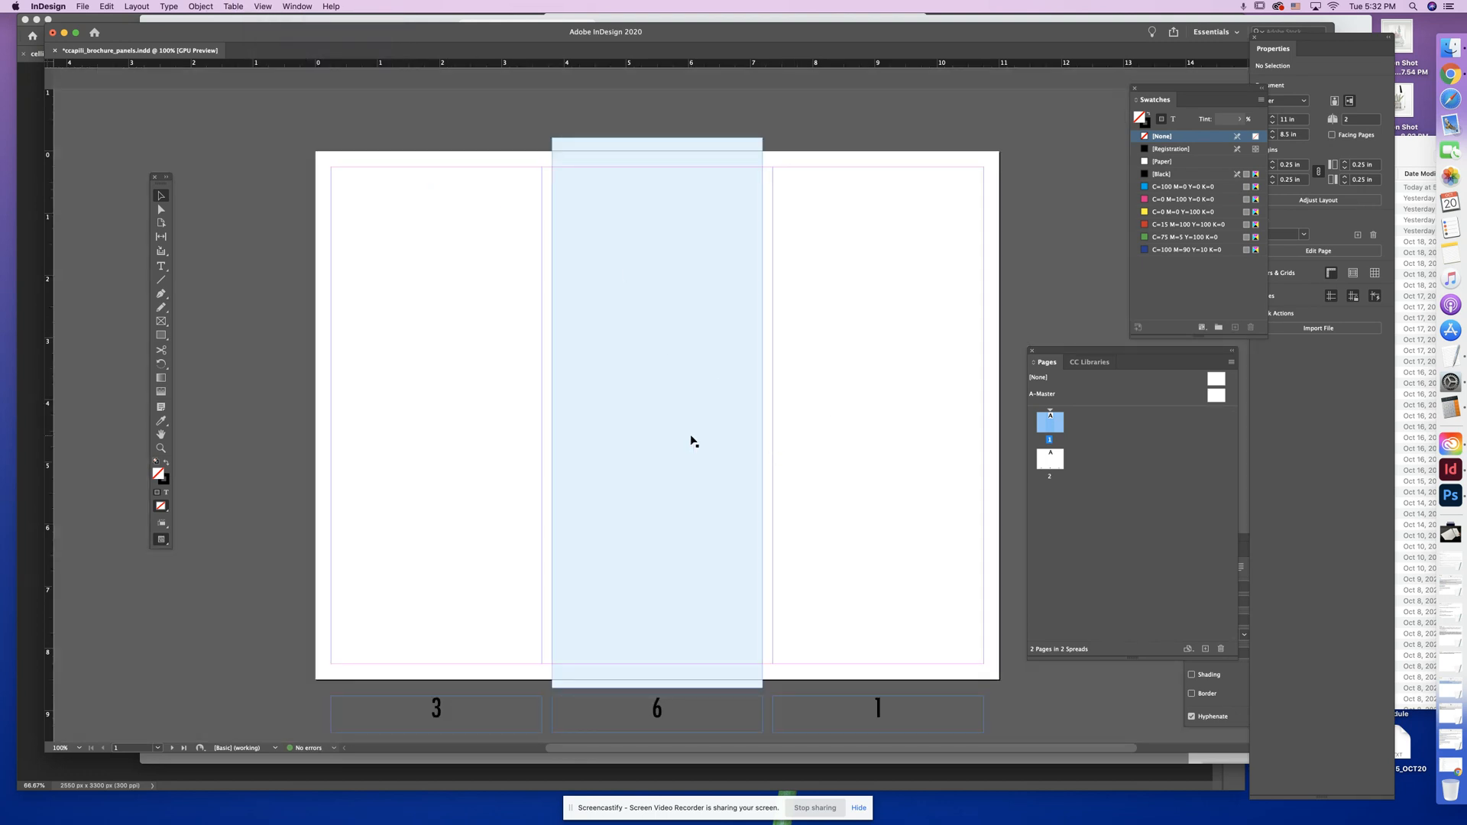
click(769, 416)
drag(770, 415, 542, 412)
click(813, 388)
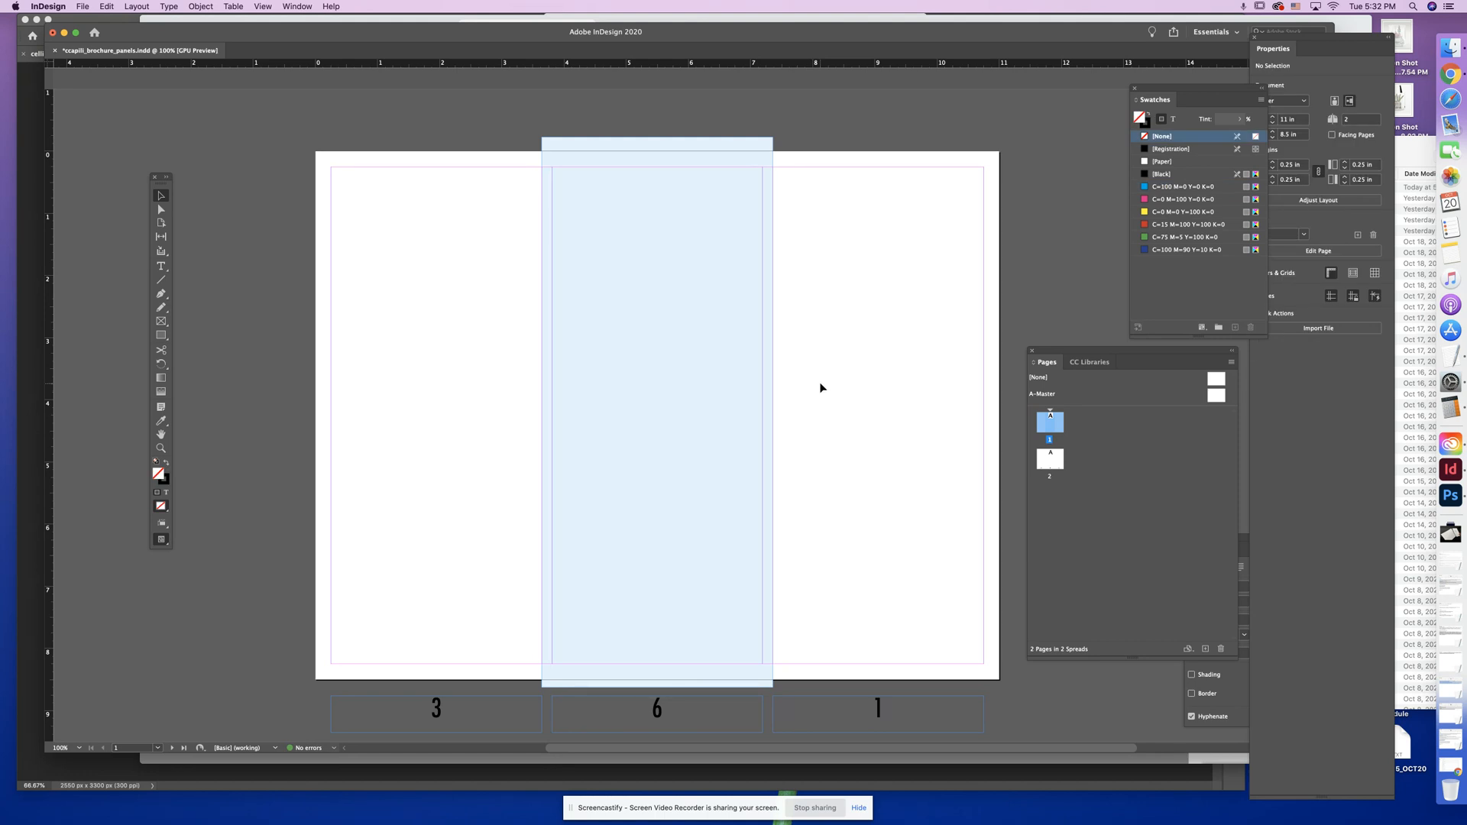
- Move the number frames 2, 4 and 5 together just below page 2, and save the document
key(super+minus)
scroll(804, 425, down, 2)
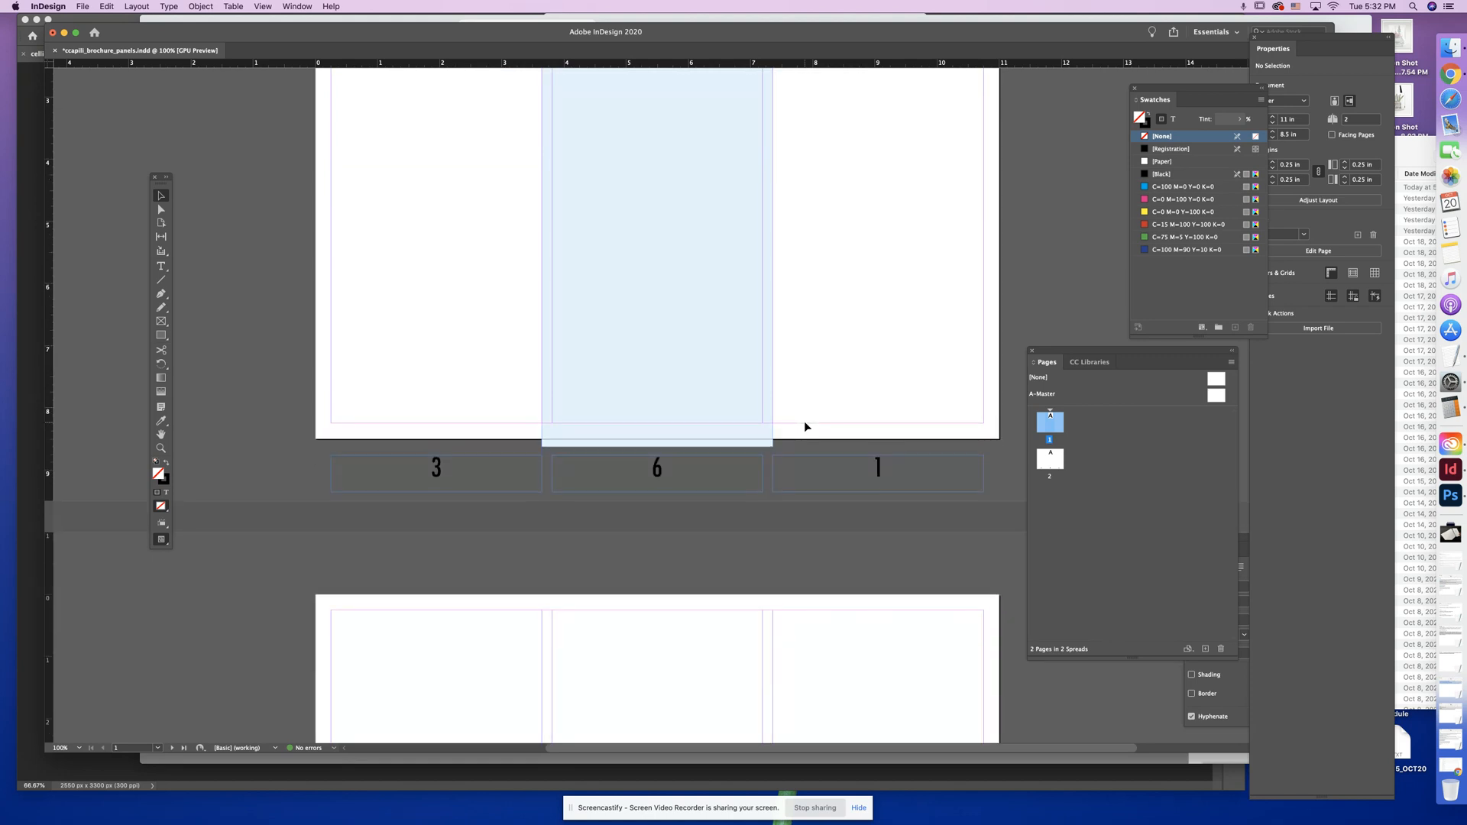
scroll(804, 425, down, 1)
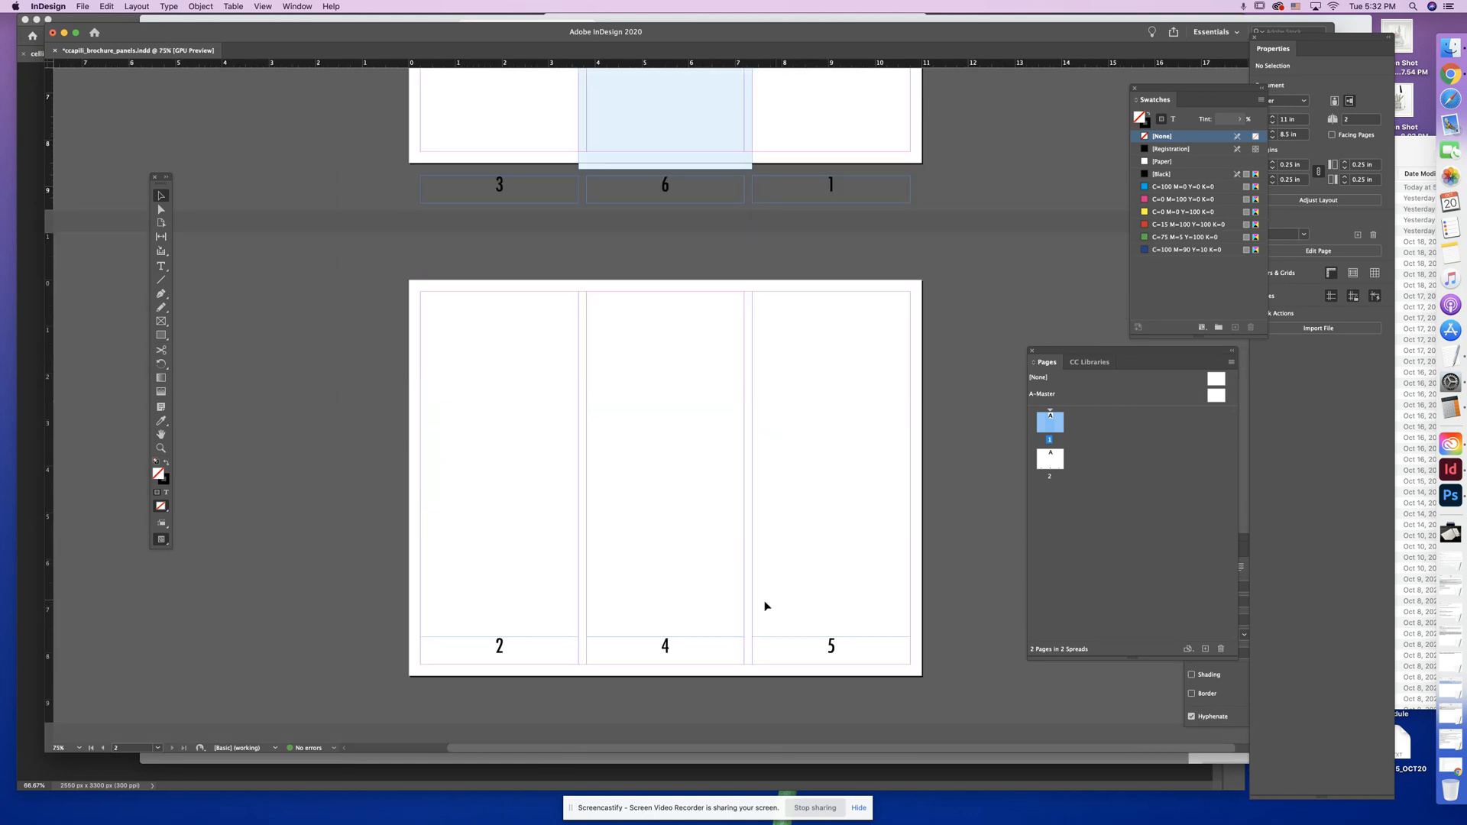
click(532, 654)
shift+click(691, 655)
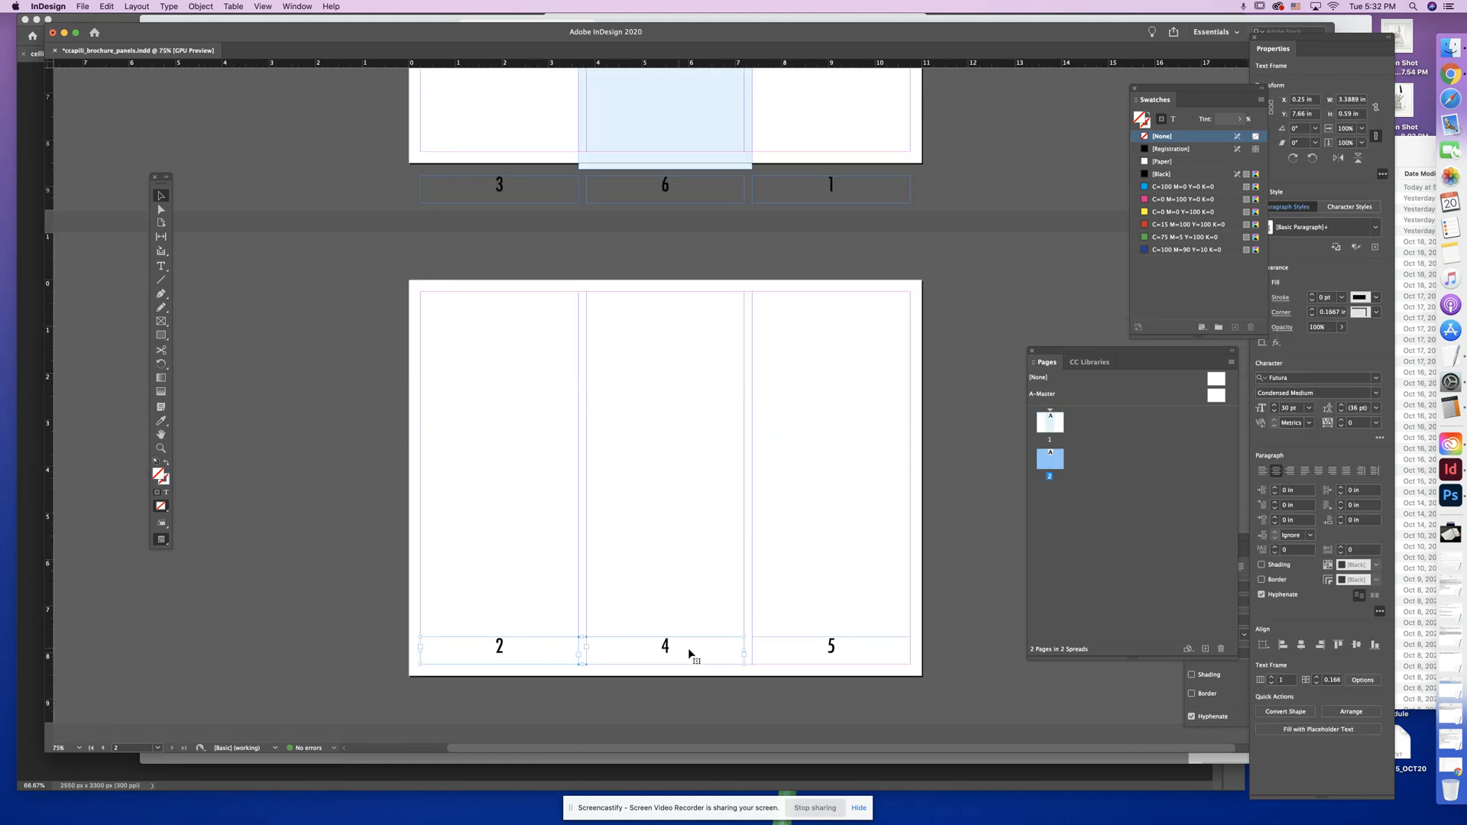
shift+click(846, 651)
drag(850, 644, 853, 693)
click(734, 528)
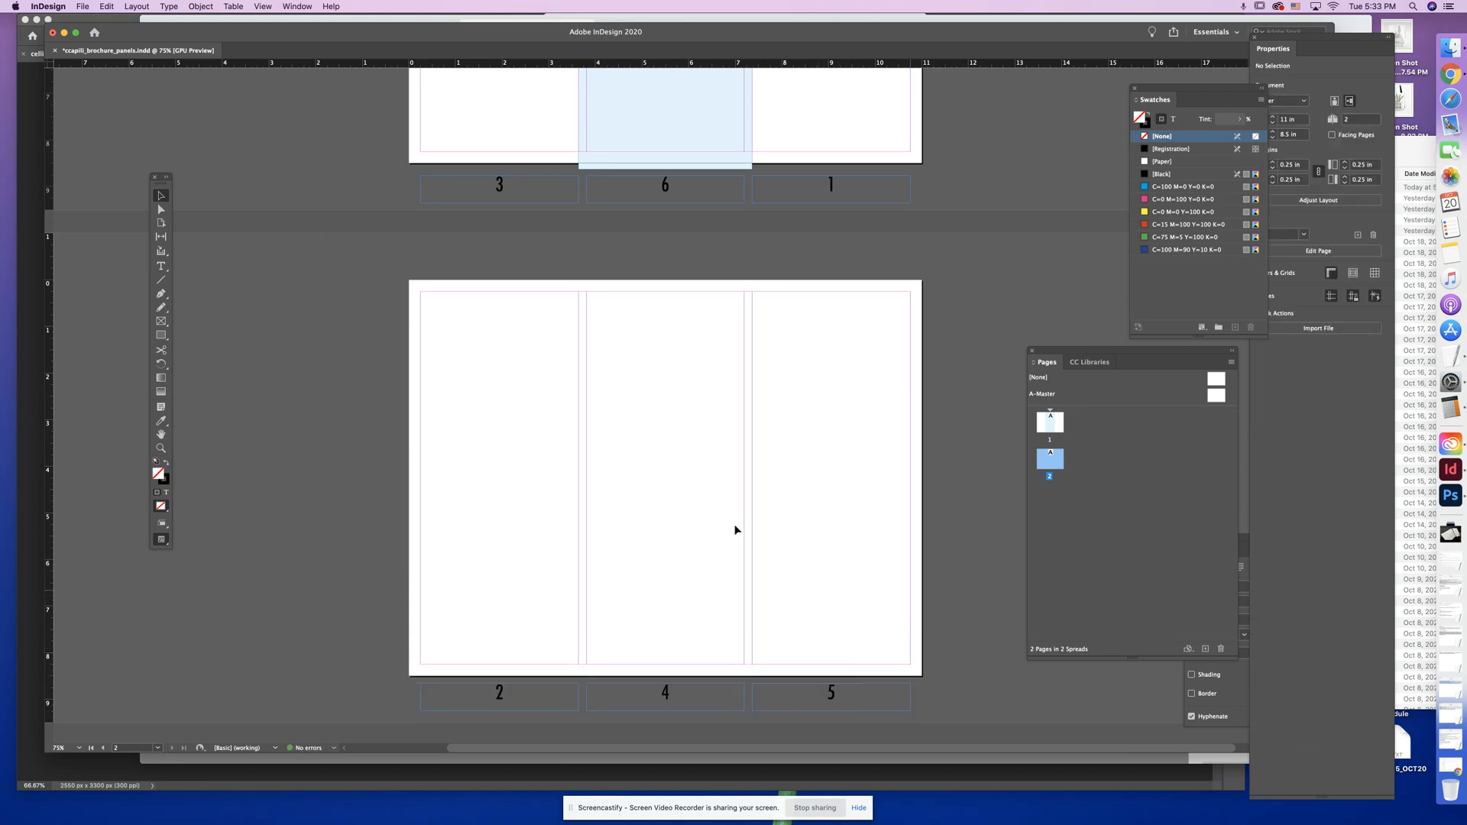
scroll(698, 434, up, 2)
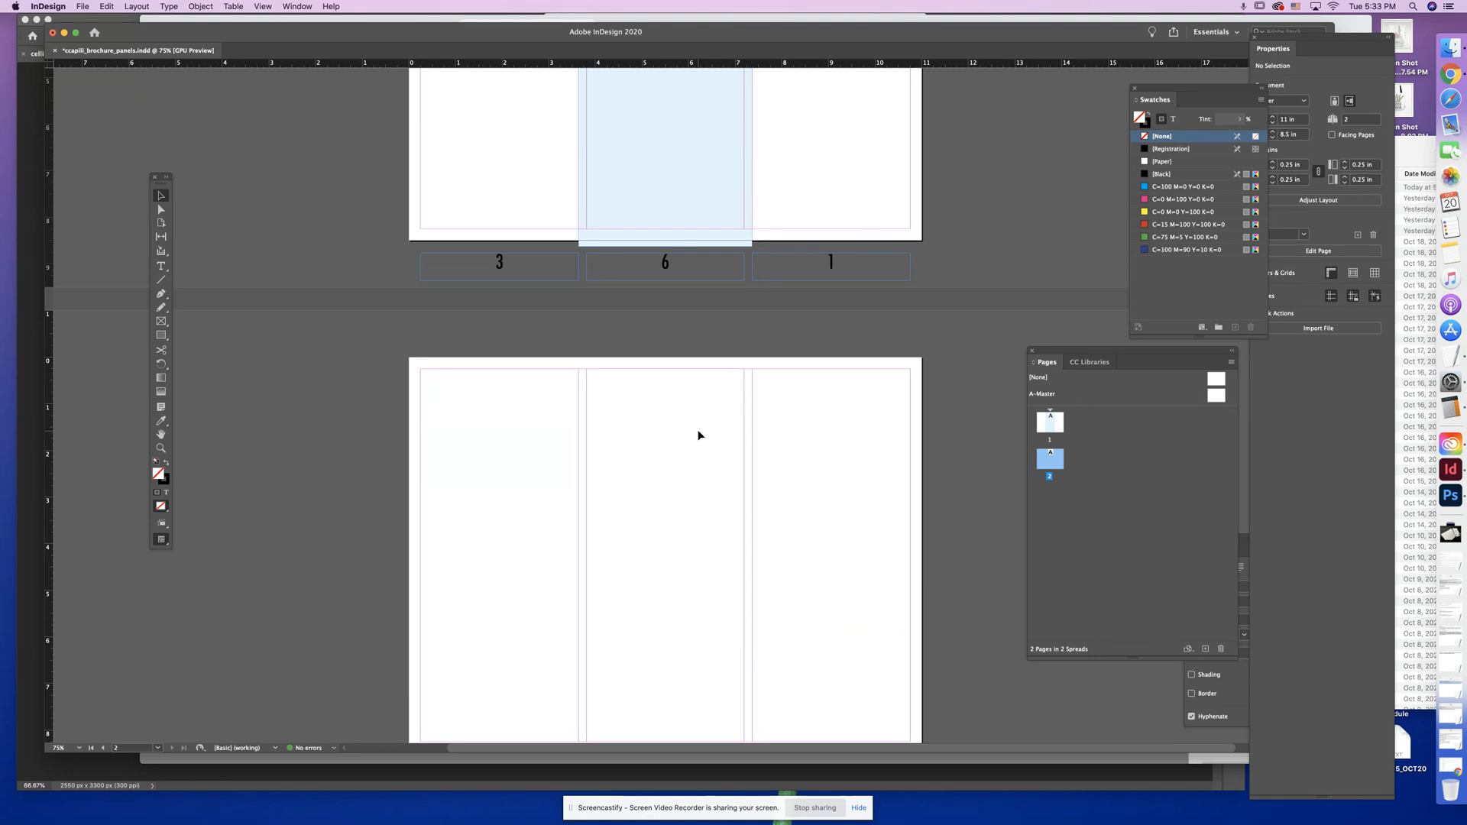
key(super+s)
scroll(687, 449, up, 4)
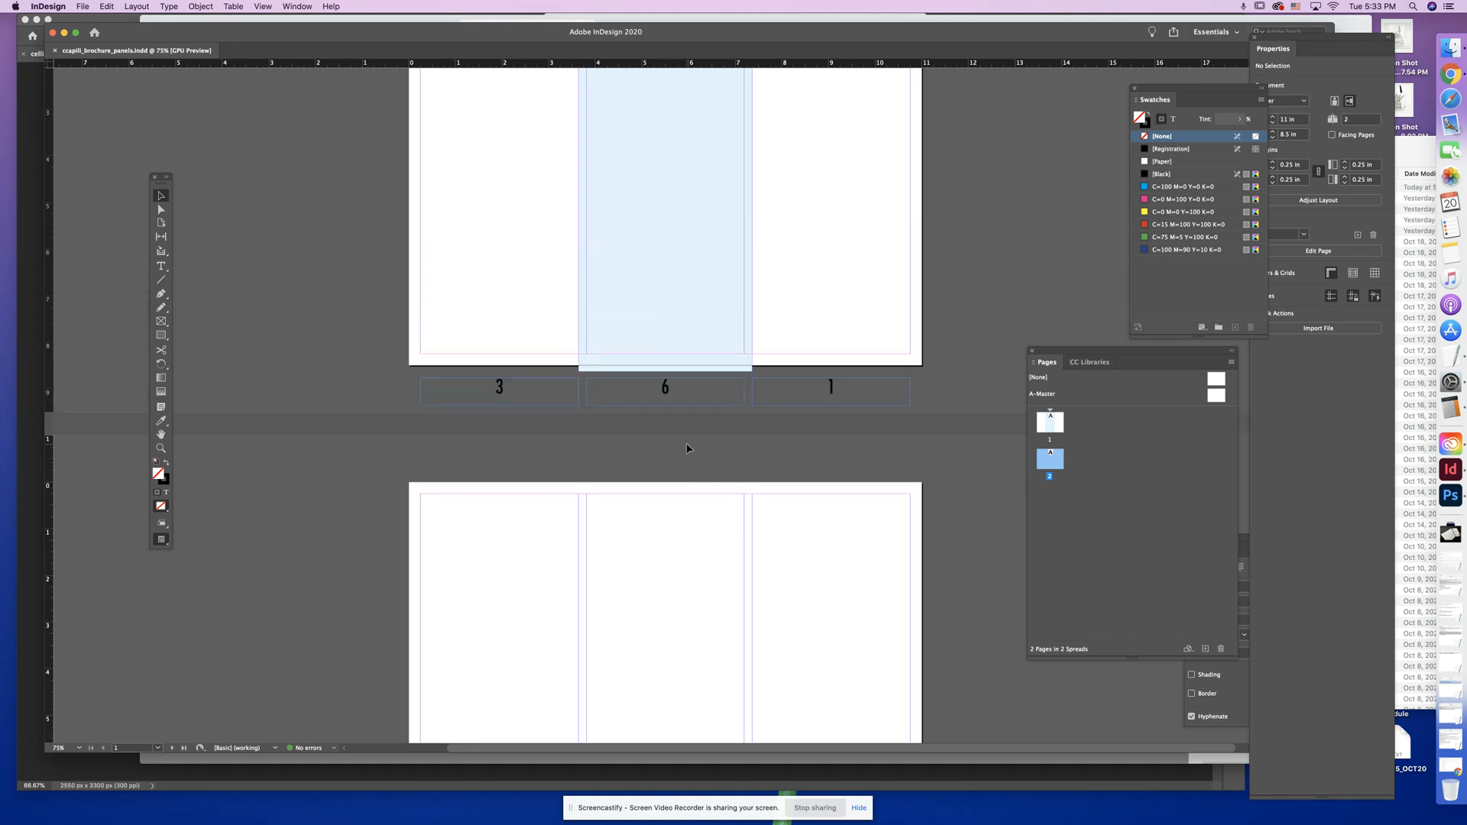
scroll(686, 449, up, 4)
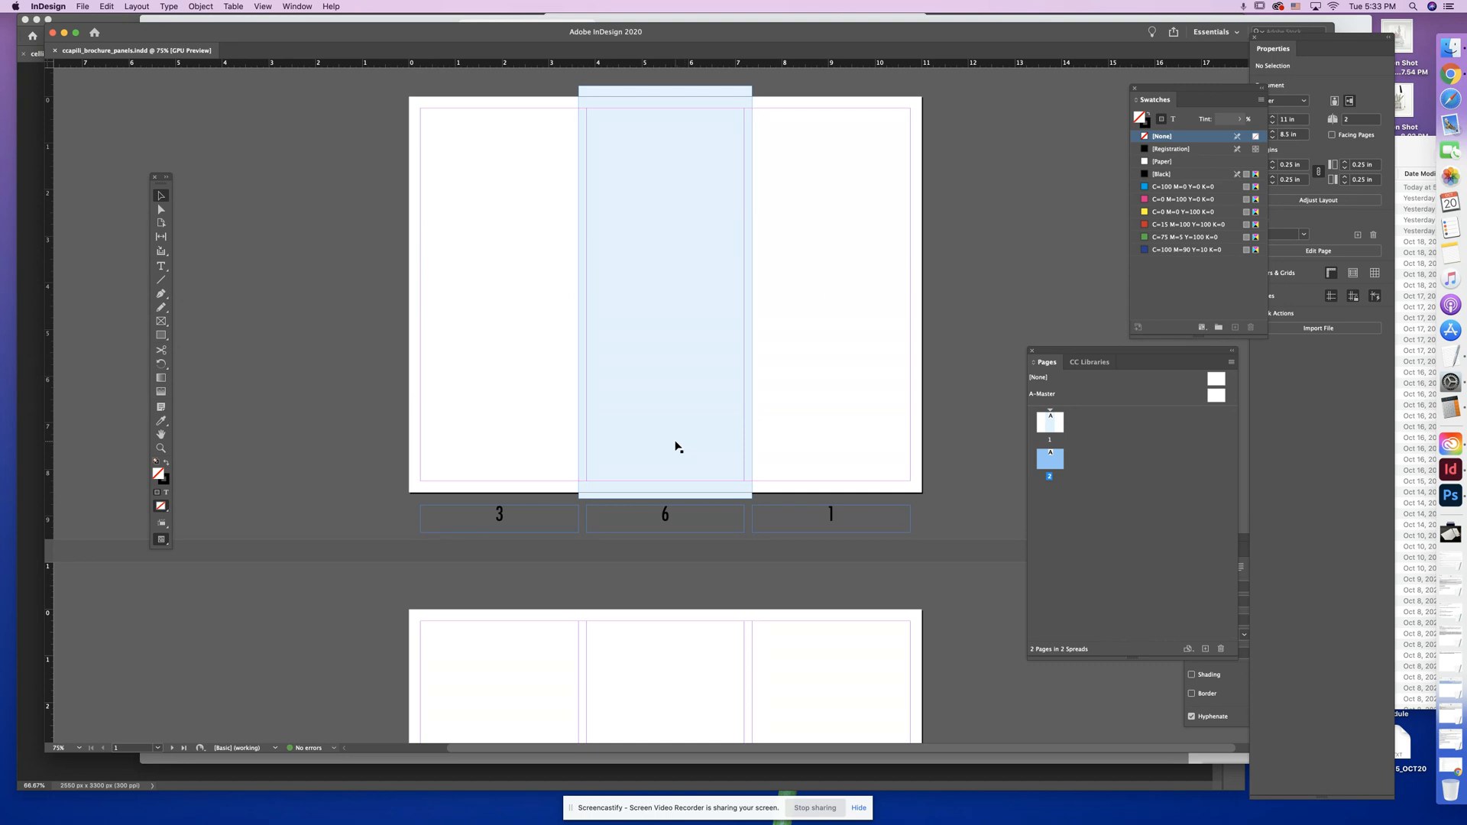